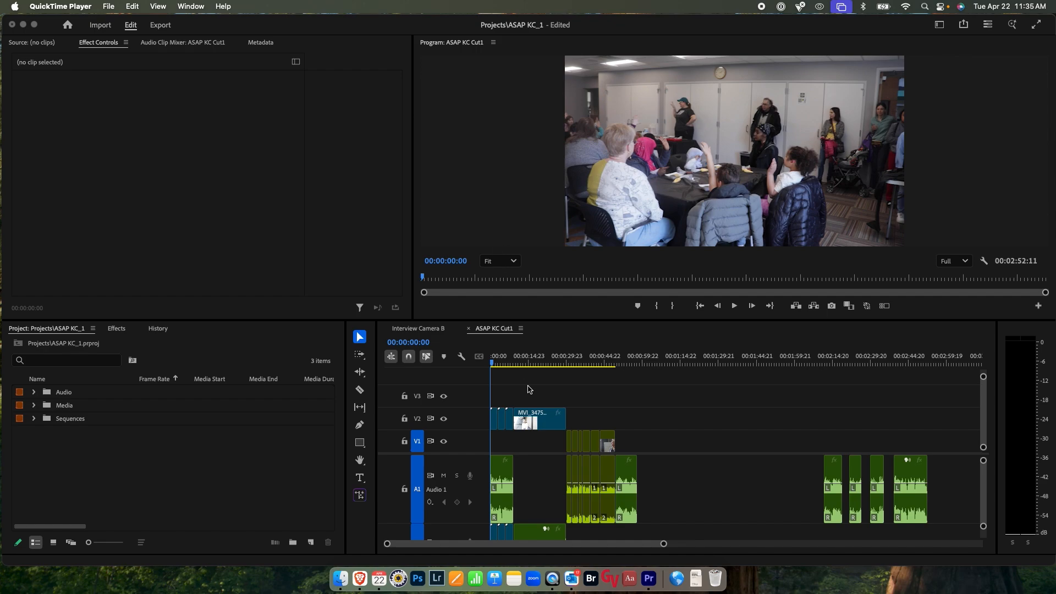
Step: Enlarge the timeline view of the ASAP KC Cut1 sequence and preview its opening V2 clip, MVI_3456.MP4, at 00:00:01:04
{"action": "left_click", "coordinate": [664, 544]}
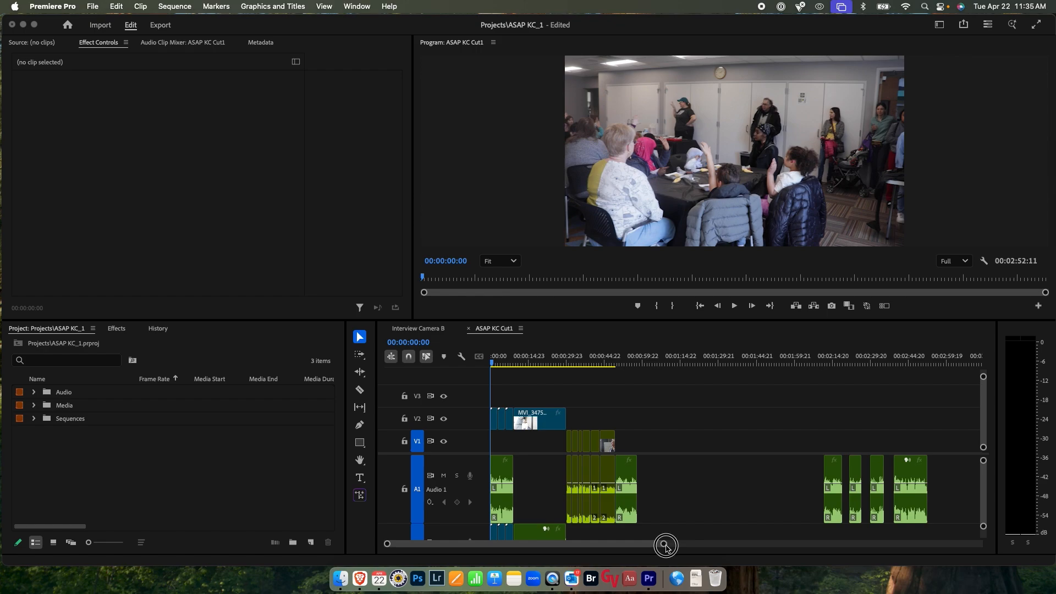
{"action": "left_click_drag", "start_coordinate": [664, 545], "coordinate": [611, 547]}
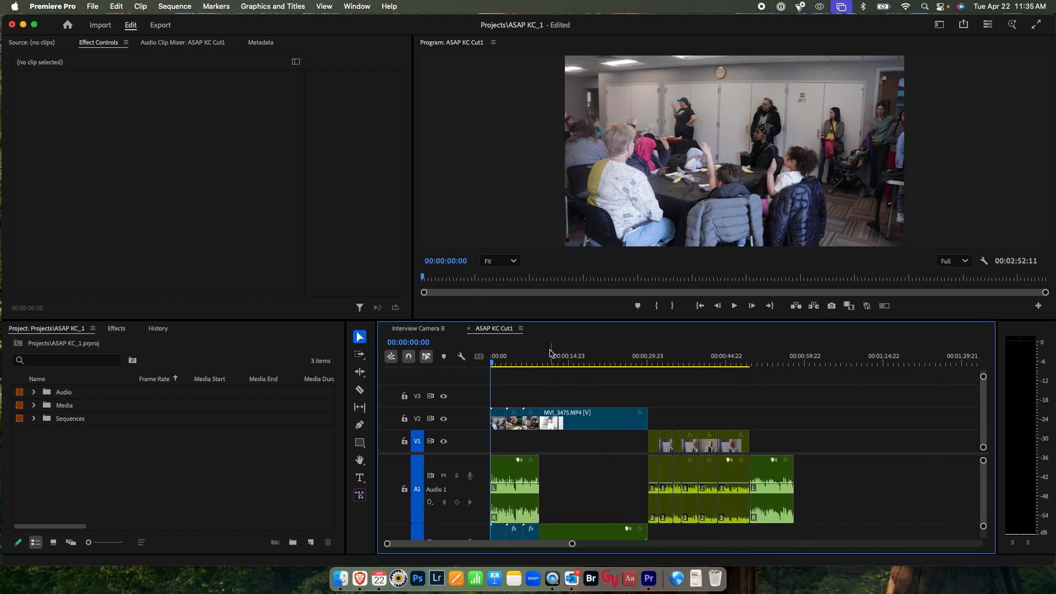
{"action": "left_click", "coordinate": [498, 362]}
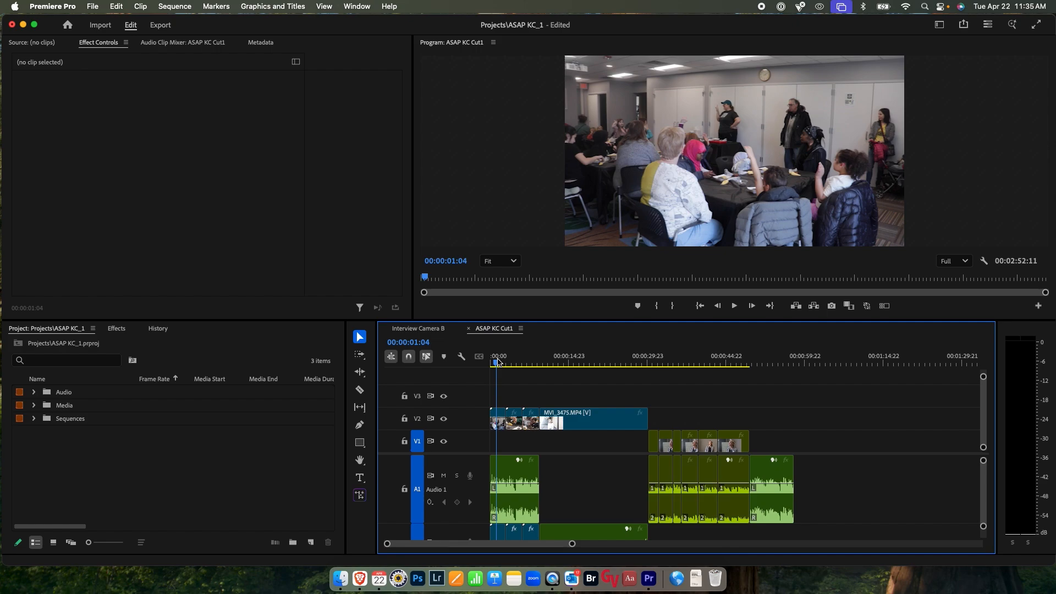
{"action": "left_click", "coordinate": [500, 421]}
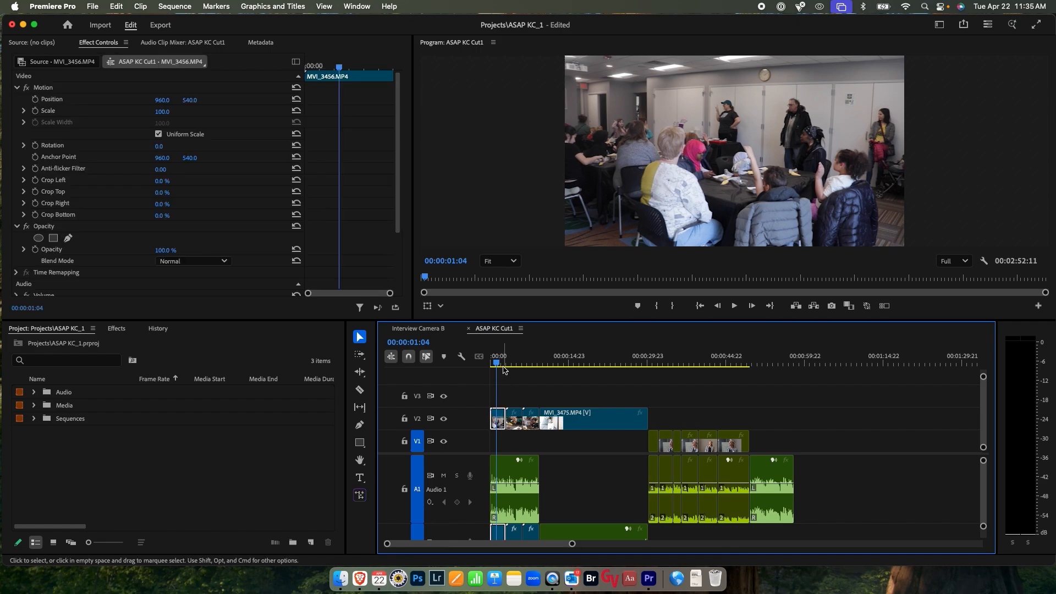
Step: Park the playhead at 00:00:04:20 and apply the Lumetri Color effect to the second V2 clip, MVI_3460.MP4
{"action": "left_click", "coordinate": [515, 363]}
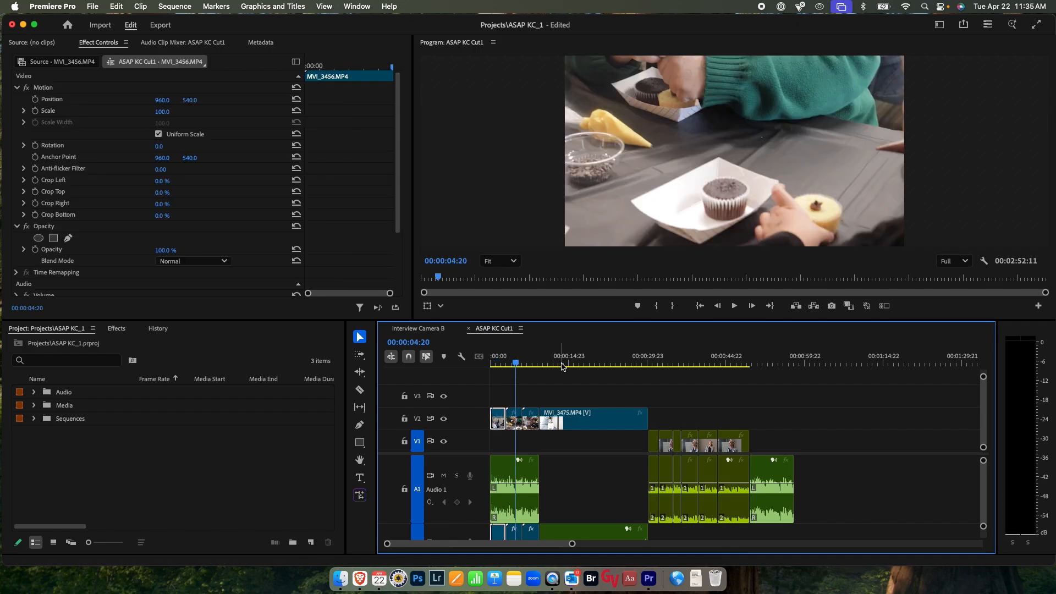
{"action": "left_click", "coordinate": [516, 421]}
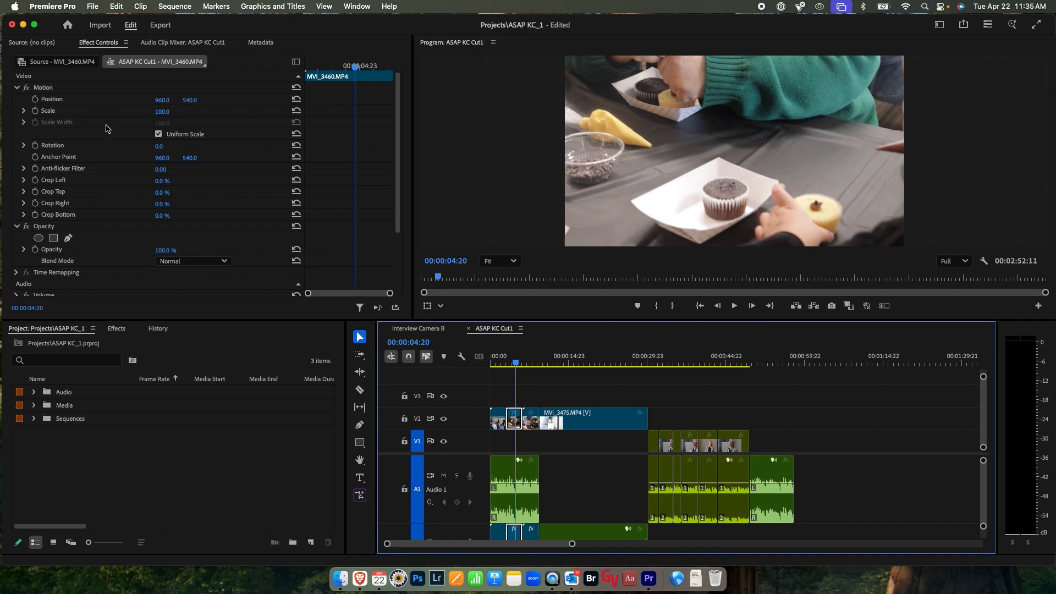
{"action": "left_click", "coordinate": [117, 329]}
{"action": "left_click", "coordinate": [83, 346]}
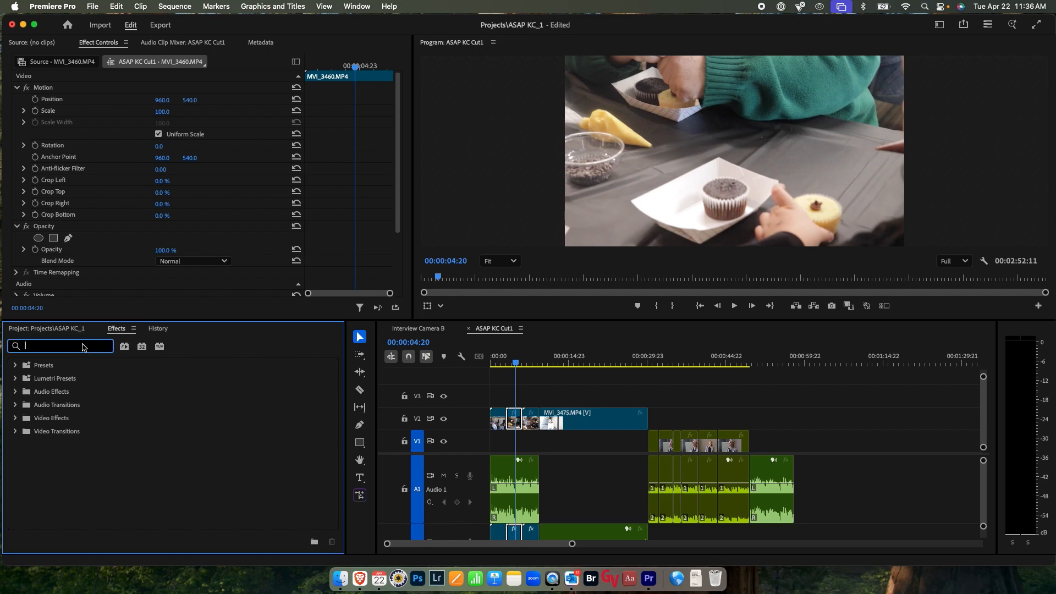
{"action": "type", "text": "lumetri colo"}
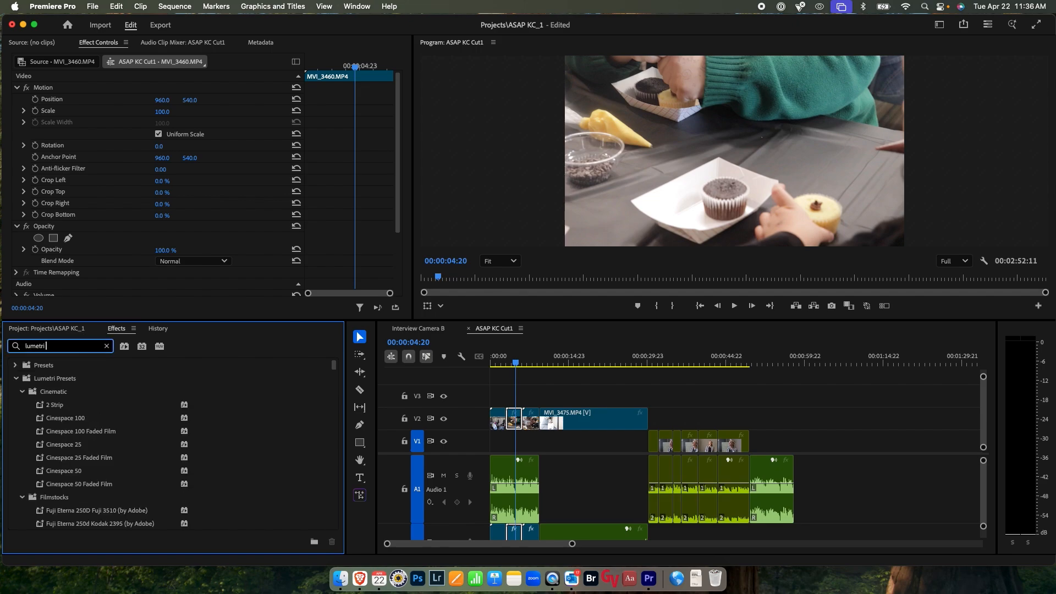
{"action": "left_click", "coordinate": [65, 445]}
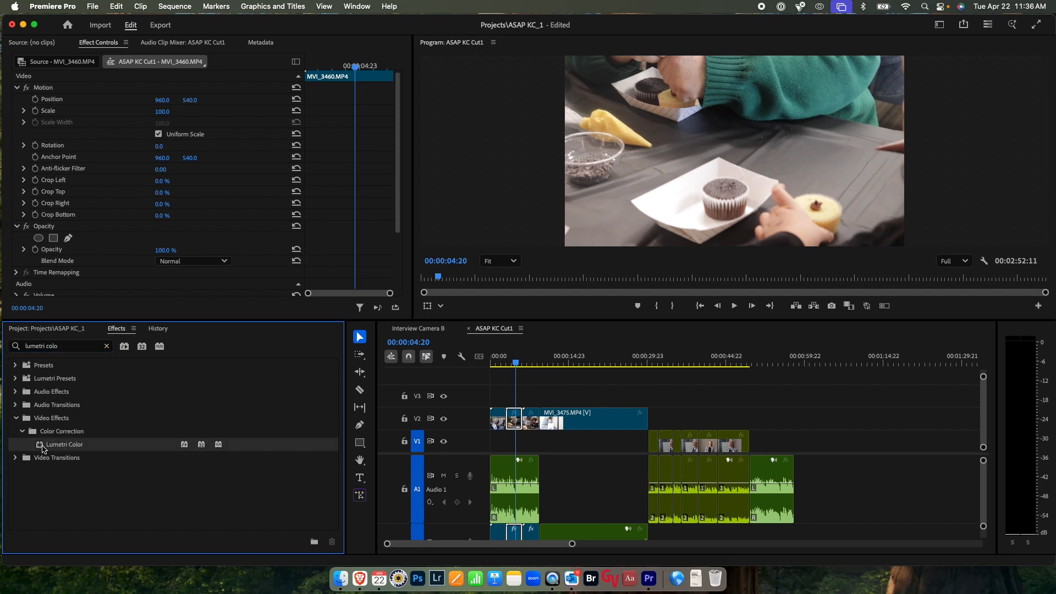
{"action": "left_click_drag", "start_coordinate": [42, 448], "coordinate": [501, 412]}
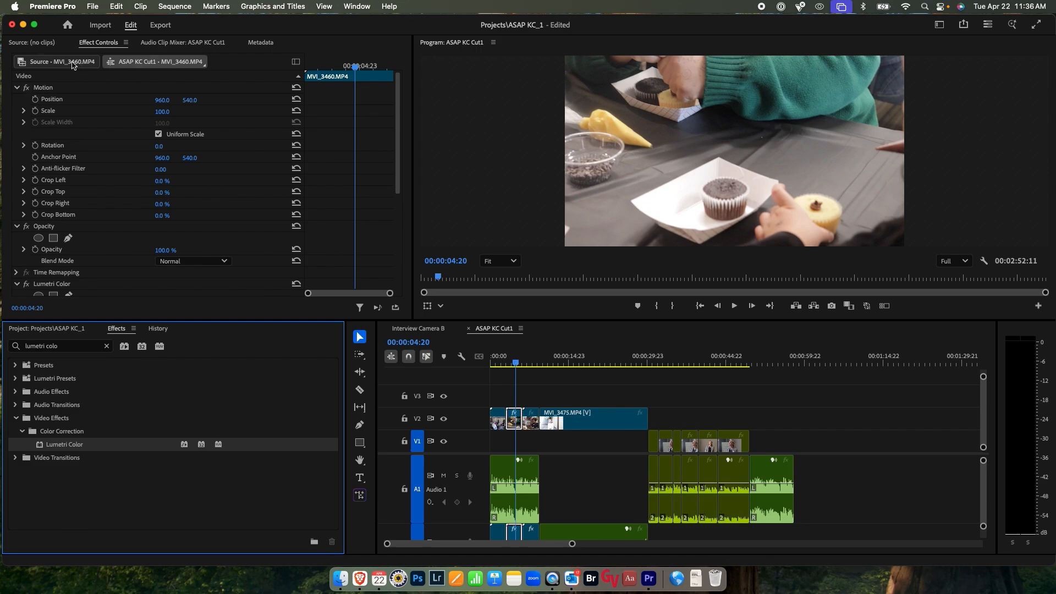
Step: Collapse the clip's Motion and Opacity settings and expand Lumetri Color's Basic Correction down to its Color and Light controls
{"action": "left_click", "coordinate": [104, 44]}
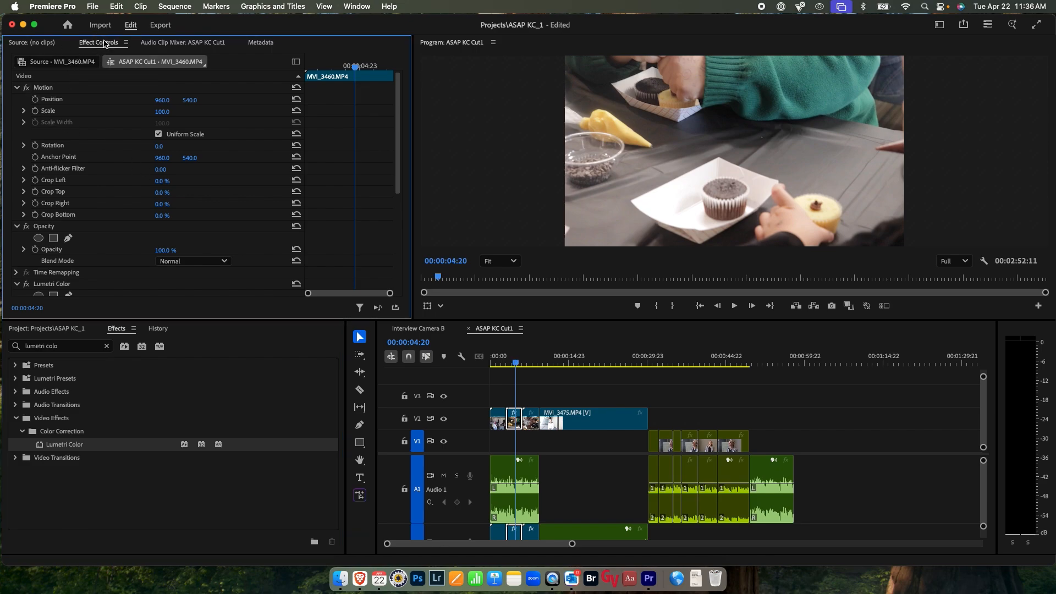
{"action": "left_click", "coordinate": [17, 88]}
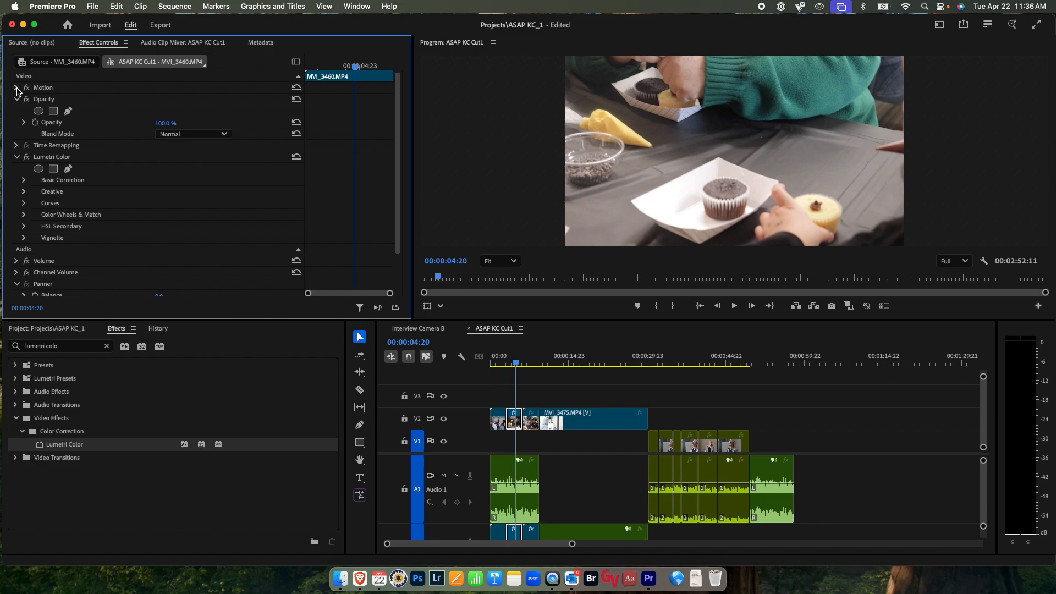
{"action": "left_click", "coordinate": [17, 99]}
{"action": "left_click", "coordinate": [51, 123]}
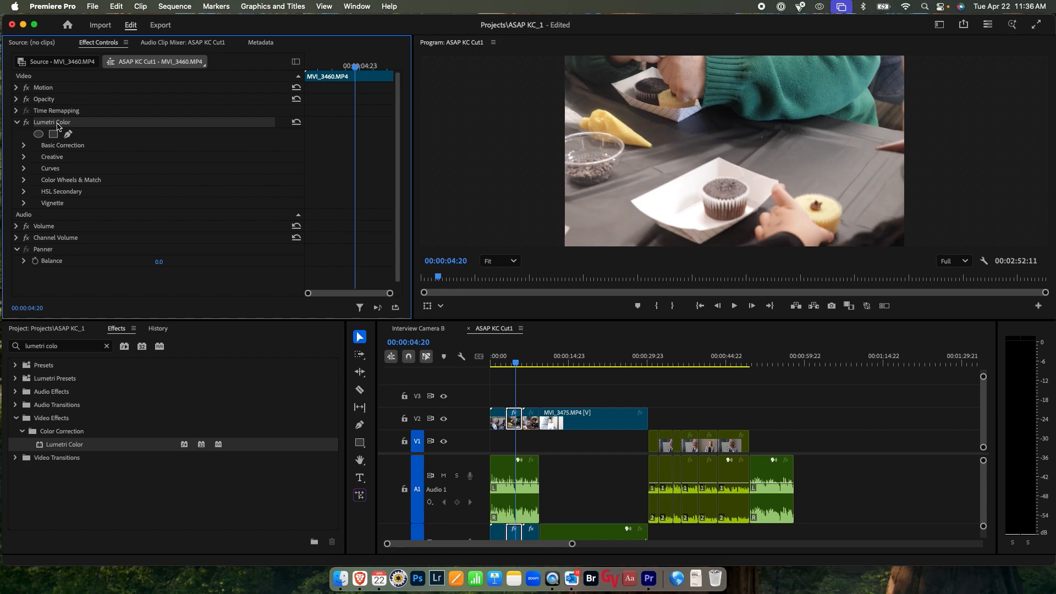
{"action": "left_click", "coordinate": [17, 122]}
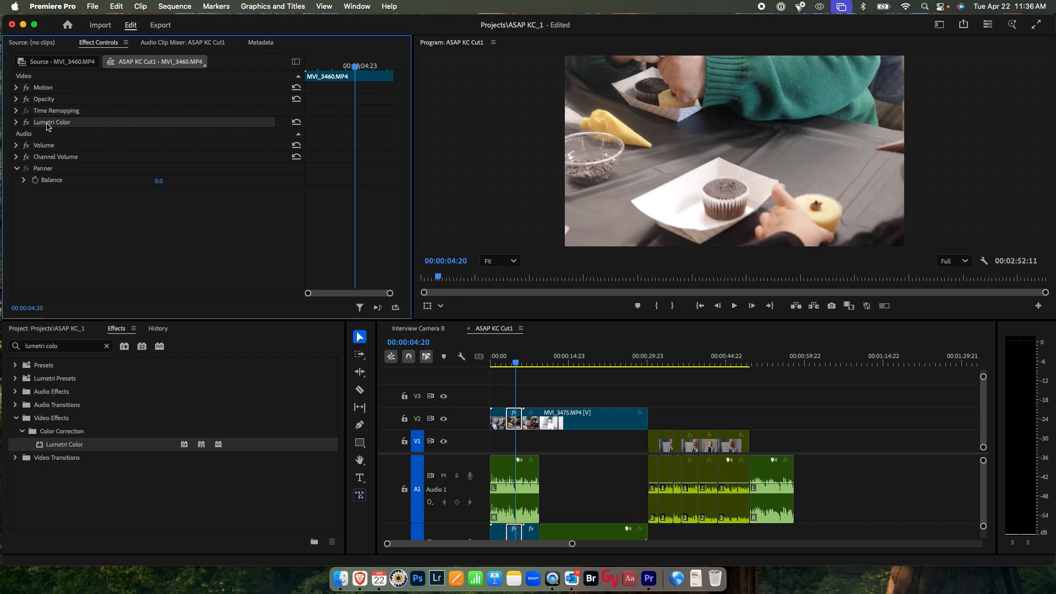
{"action": "left_click", "coordinate": [16, 122]}
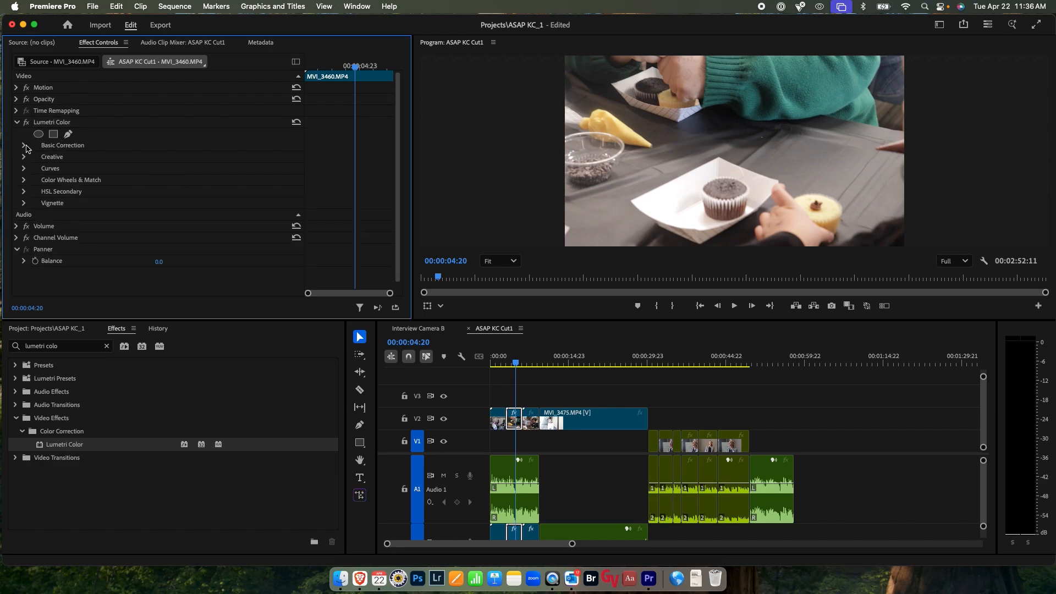
{"action": "left_click", "coordinate": [25, 146]}
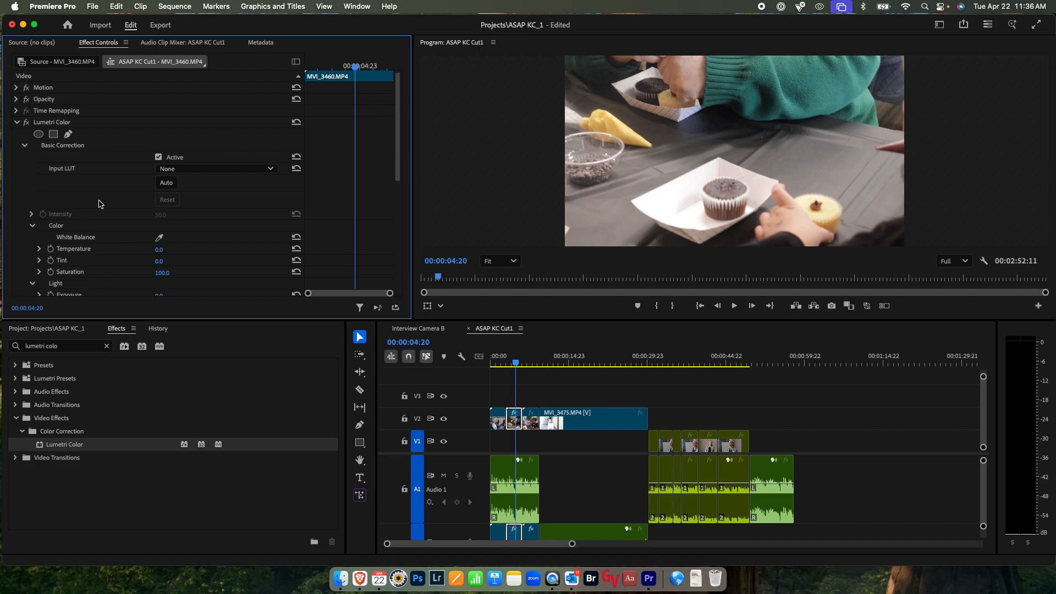
{"action": "scroll", "coordinate": [99, 204], "scroll_direction": "down", "scroll_amount": 5}
{"action": "scroll", "coordinate": [99, 204], "scroll_direction": "up", "scroll_amount": 2}
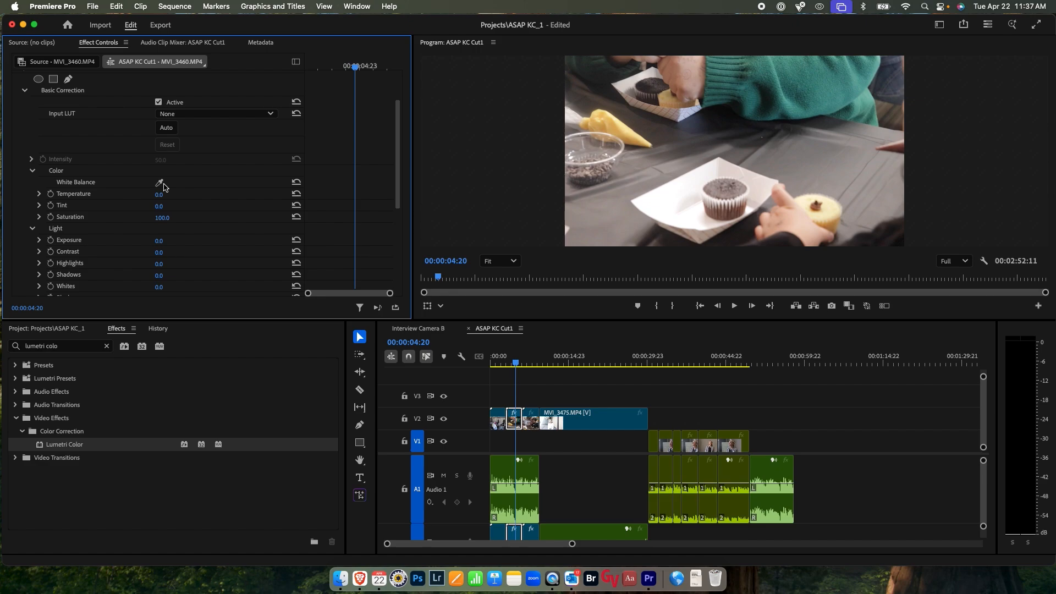
Step: Try a slightly cooler Temperature on the cupcake clip, and set it back to 0
{"action": "left_click", "coordinate": [39, 194]}
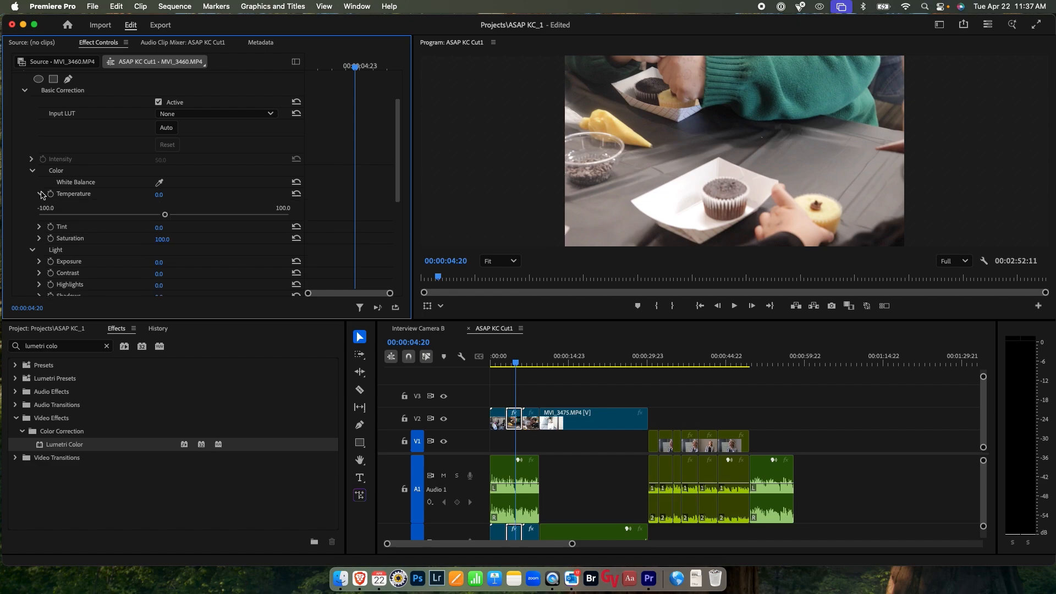
{"action": "mouse_move", "coordinate": [165, 216]}
{"action": "left_mouse_down"}
{"action": "mouse_move", "coordinate": [142, 212]}
{"action": "mouse_move", "coordinate": [180, 213]}
{"action": "mouse_move", "coordinate": [135, 216]}
{"action": "mouse_move", "coordinate": [181, 213]}
{"action": "mouse_move", "coordinate": [147, 222]}
{"action": "mouse_move", "coordinate": [159, 222]}
{"action": "left_mouse_up"}
{"action": "left_click", "coordinate": [160, 196]}
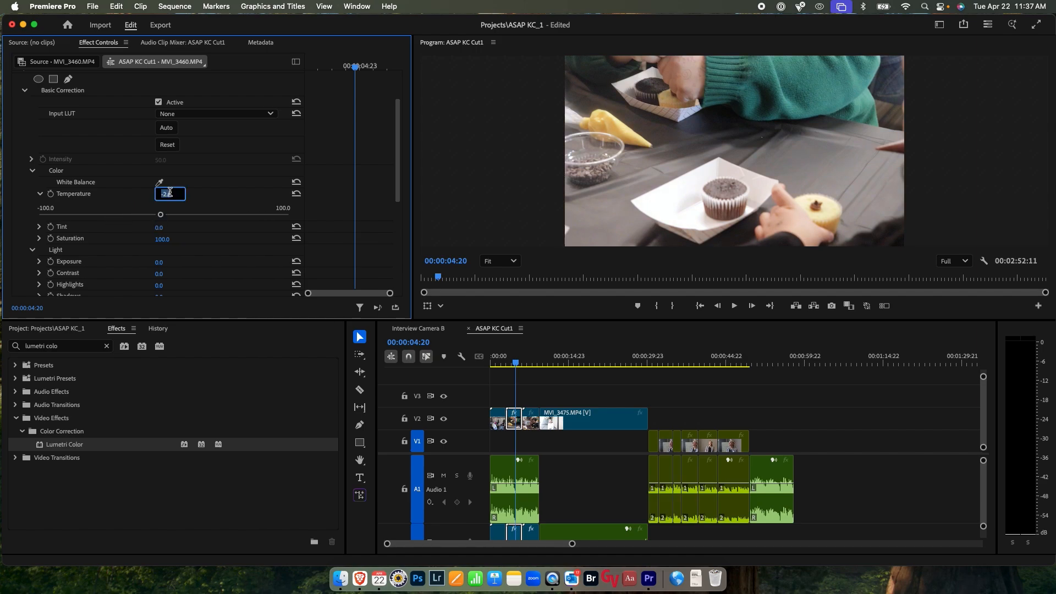
{"action": "type", "text": "0"}
{"action": "key", "text": "Return"}
Step: Try a magenta Tint of 57.5 on the cupcake clip, and set it back to 0
{"action": "left_click", "coordinate": [39, 227]}
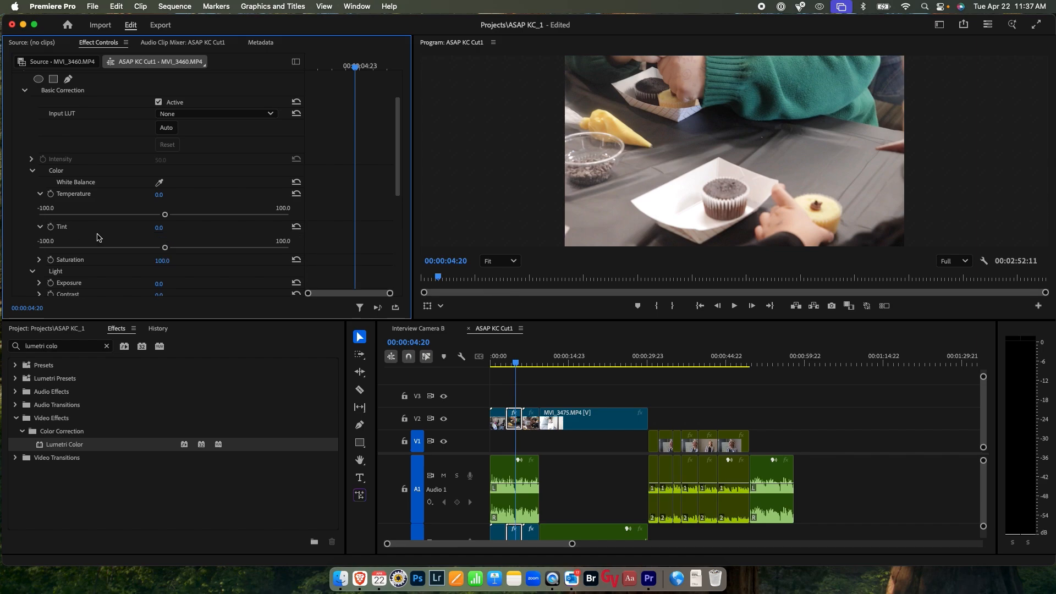
{"action": "left_click_drag", "start_coordinate": [160, 248], "coordinate": [235, 245]}
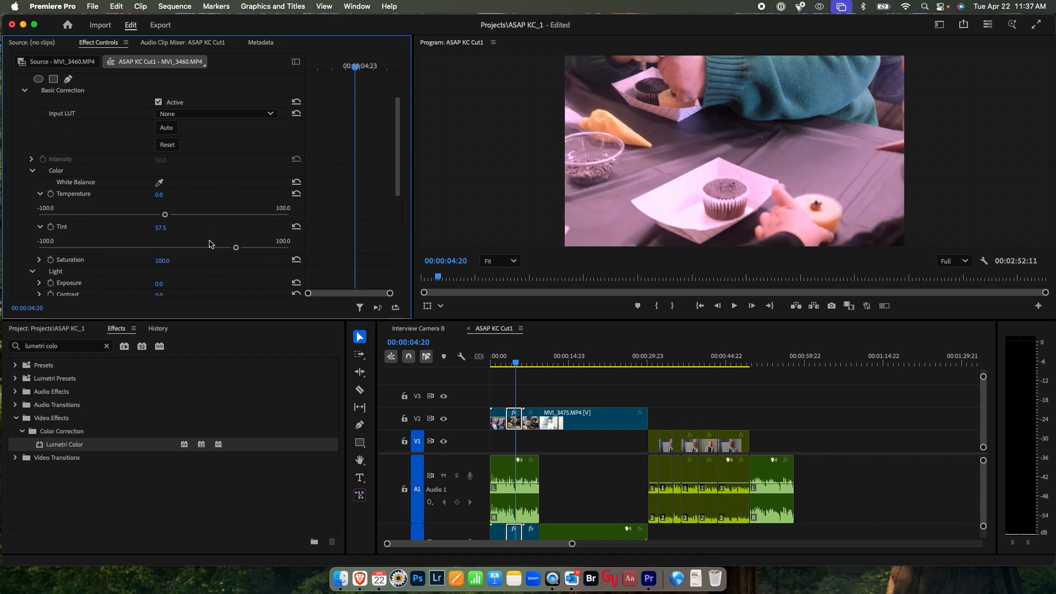
{"action": "left_click", "coordinate": [160, 227]}
{"action": "type", "text": "0"}
{"action": "key", "text": "Return"}
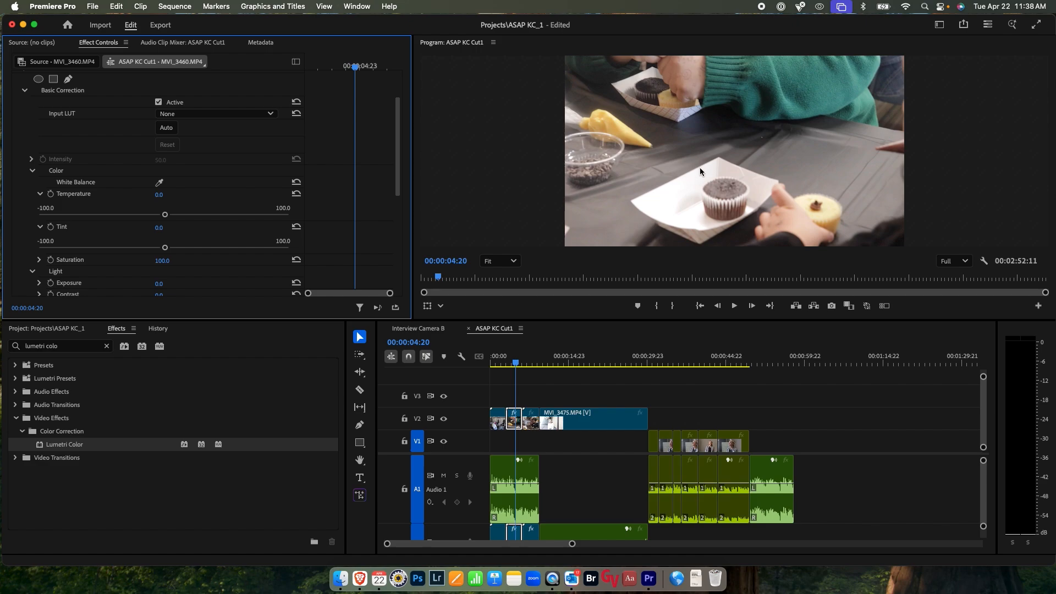
Step: Try the white balance eyedropper on the white paper tray and on the yellow cupcake beside the hand
{"action": "left_click", "coordinate": [160, 184]}
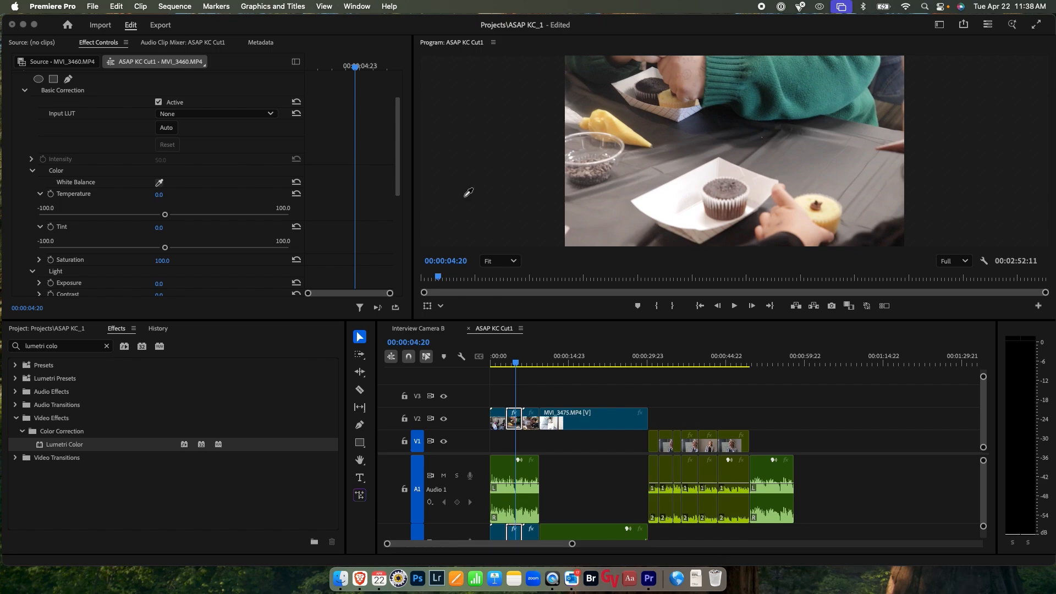
{"action": "left_click", "coordinate": [694, 174]}
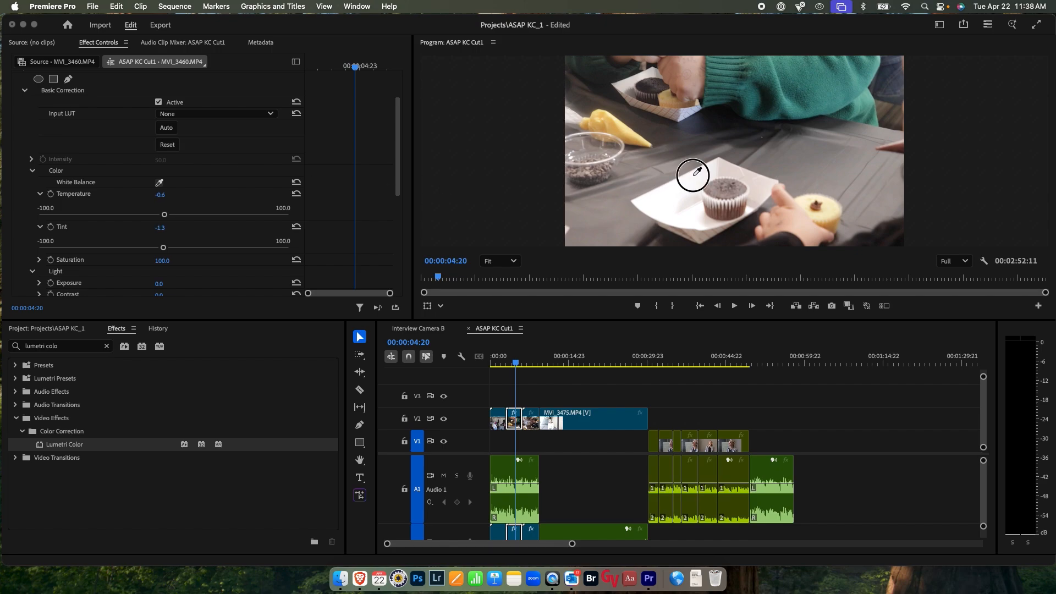
{"action": "left_click", "coordinate": [160, 184]}
{"action": "left_click", "coordinate": [810, 198]}
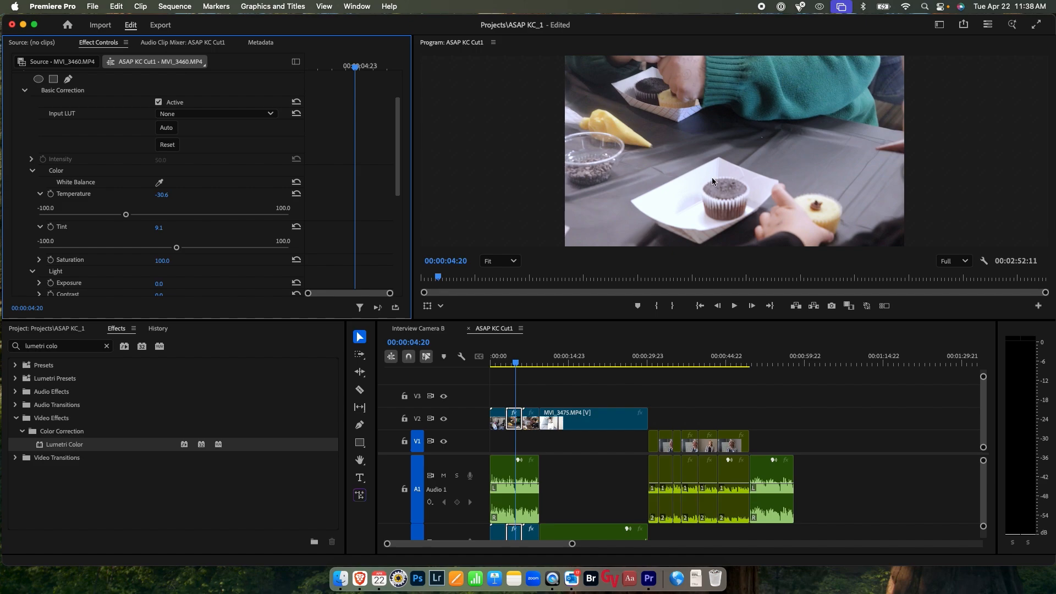
Step: Set the clip's white balance by sampling the white paper tray beside the chocolate cupcake
{"action": "left_click", "coordinate": [159, 183]}
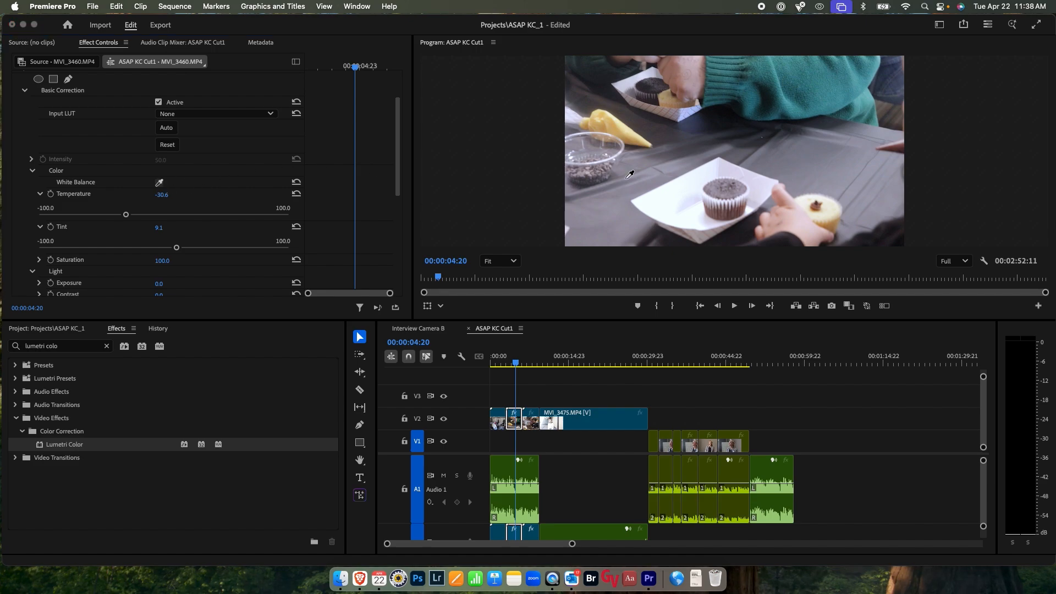
{"action": "left_click", "coordinate": [697, 181]}
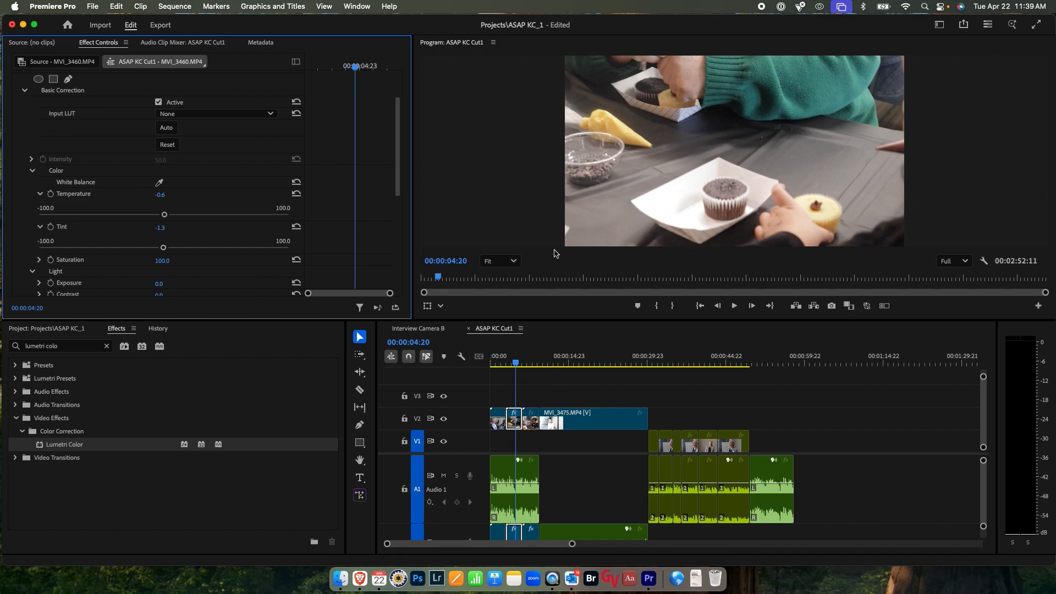
Step: Lower the clip's Shadows to -57.5 in the Light settings of Basic Correction
{"action": "scroll", "coordinate": [211, 226], "scroll_direction": "down", "scroll_amount": 3}
{"action": "scroll", "coordinate": [212, 226], "scroll_direction": "down", "scroll_amount": 2}
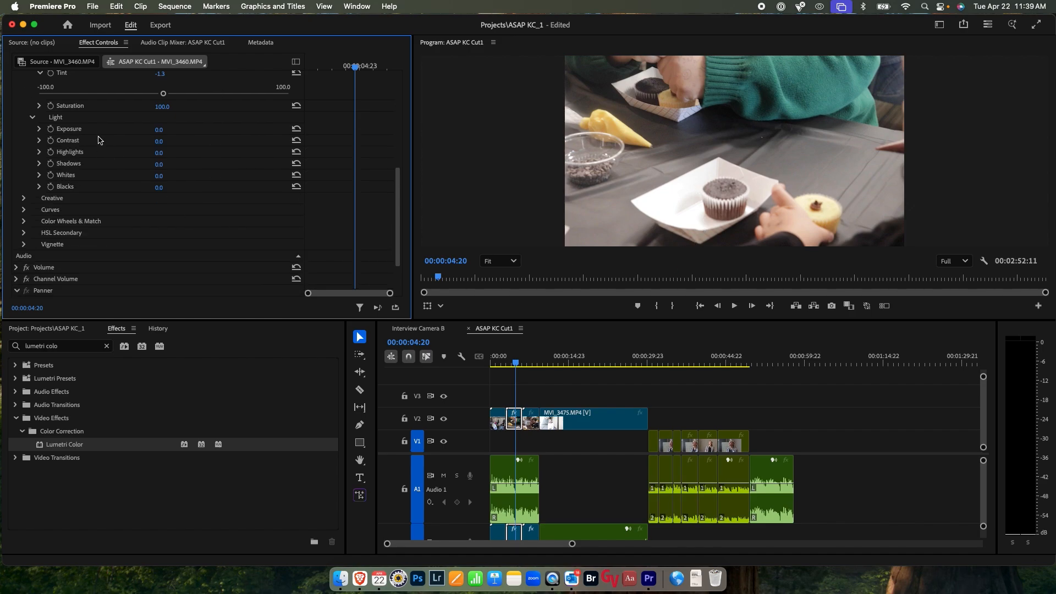
{"action": "left_click", "coordinate": [39, 164]}
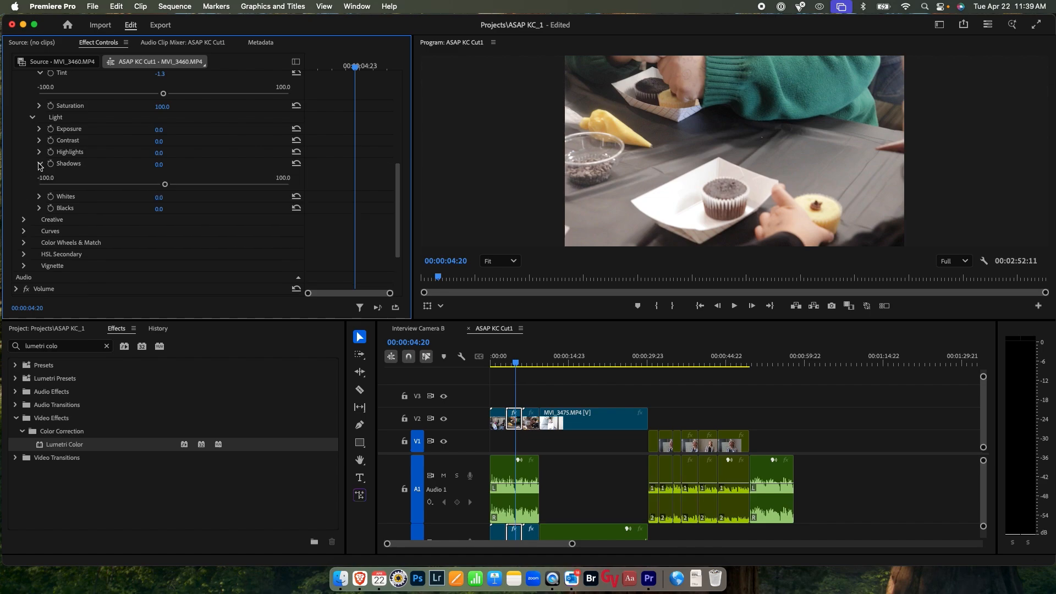
{"action": "left_click", "coordinate": [165, 185]}
{"action": "left_click_drag", "start_coordinate": [165, 185], "coordinate": [91, 187]}
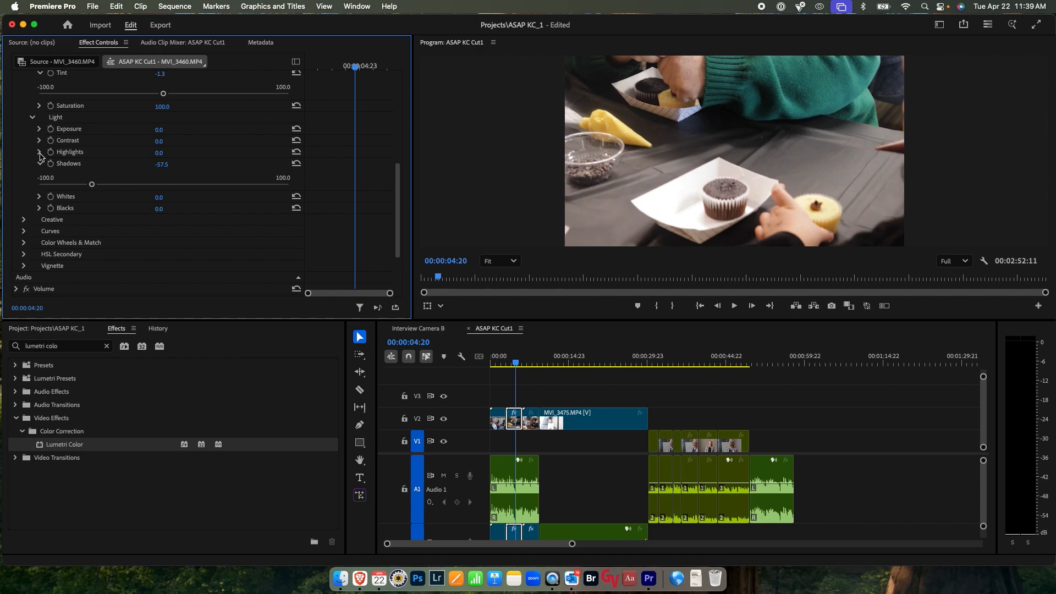
Step: Set the clip's Highlights to -7.9 and raise its Contrast to 49.6
{"action": "left_click", "coordinate": [39, 152]}
{"action": "mouse_move", "coordinate": [163, 173]}
{"action": "left_mouse_down"}
{"action": "mouse_move", "coordinate": [175, 174]}
{"action": "mouse_move", "coordinate": [143, 175]}
{"action": "mouse_move", "coordinate": [154, 175]}
{"action": "left_mouse_up"}
{"action": "left_click", "coordinate": [39, 151]}
{"action": "left_click", "coordinate": [39, 163]}
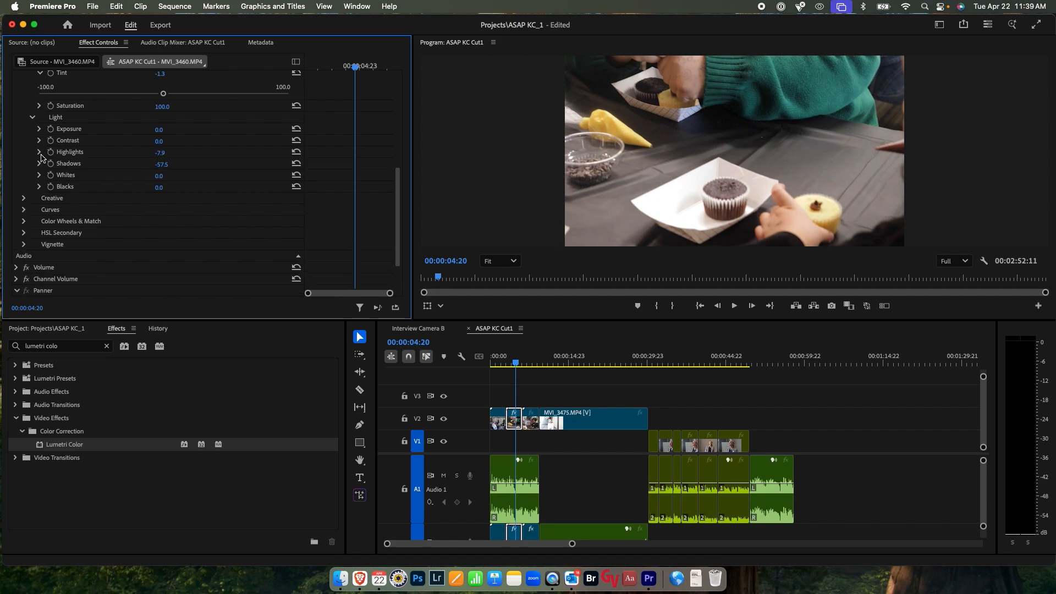
{"action": "left_click", "coordinate": [39, 142]}
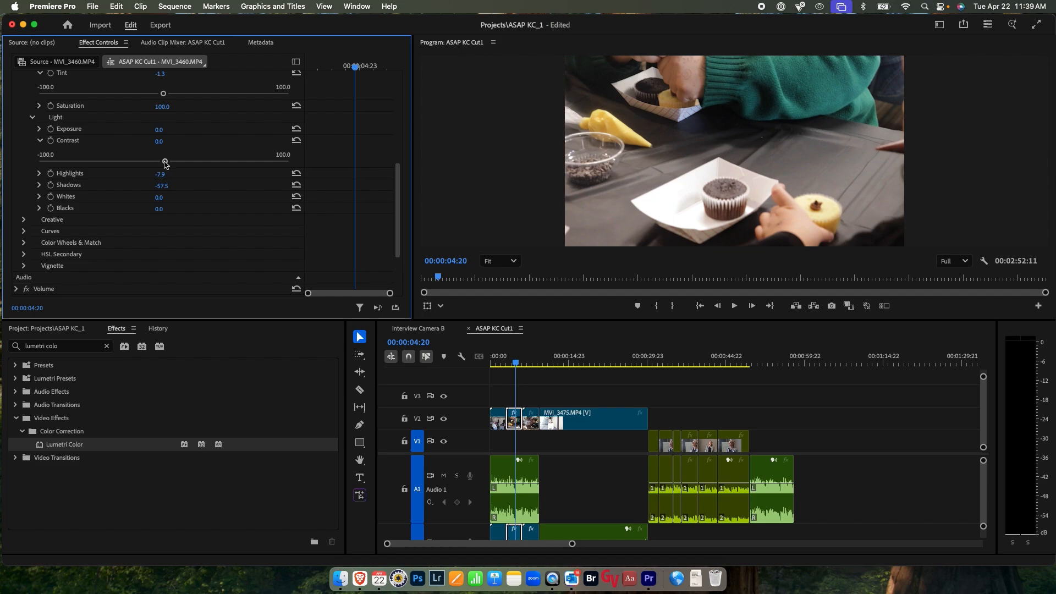
{"action": "left_click_drag", "start_coordinate": [163, 161], "coordinate": [225, 163]}
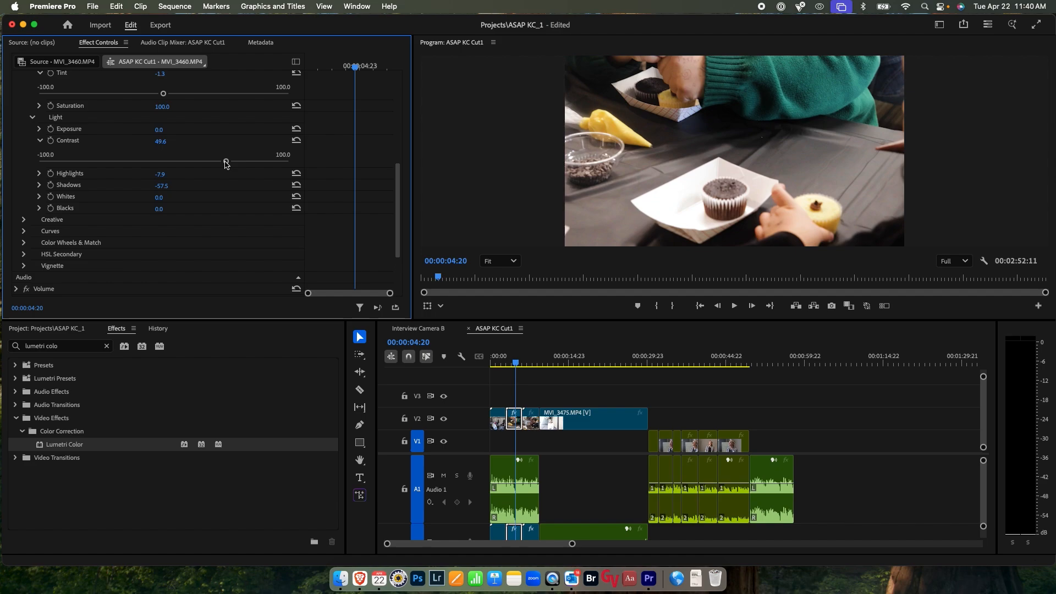
Step: Inspect the corrected cupcake frame in a maximized Program monitor, and restore the normal workspace layout
{"action": "left_click", "coordinate": [465, 182]}
{"action": "key", "text": "grave"}
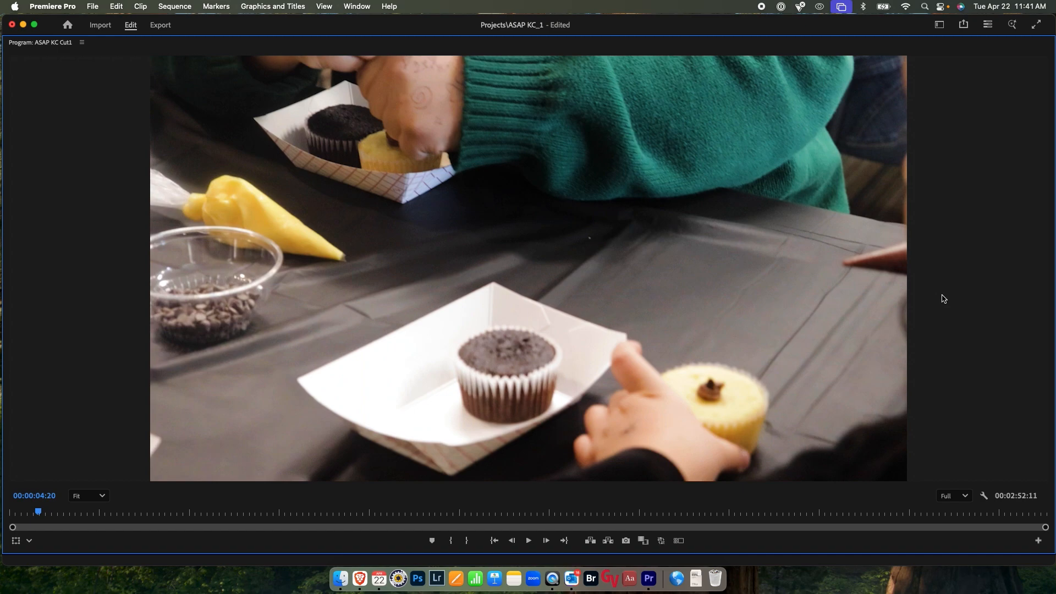
{"action": "key", "text": "grave"}
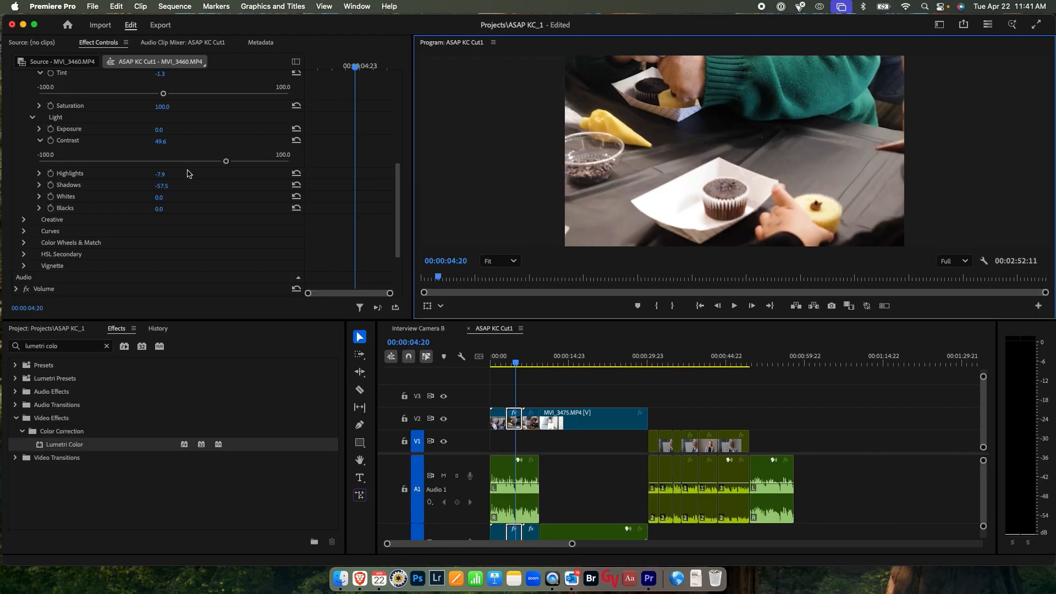
Step: Compare very low and maximum Contrast on the cupcake clip, and settle on a Contrast of 48.2
{"action": "left_click_drag", "start_coordinate": [224, 161], "coordinate": [62, 167]}
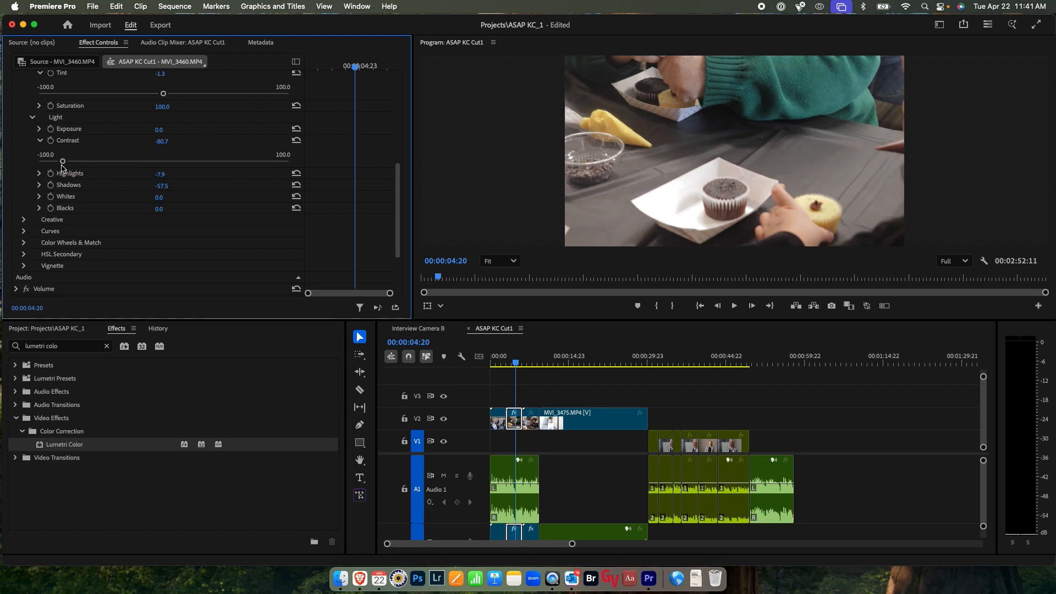
{"action": "left_click_drag", "start_coordinate": [62, 162], "coordinate": [322, 162]}
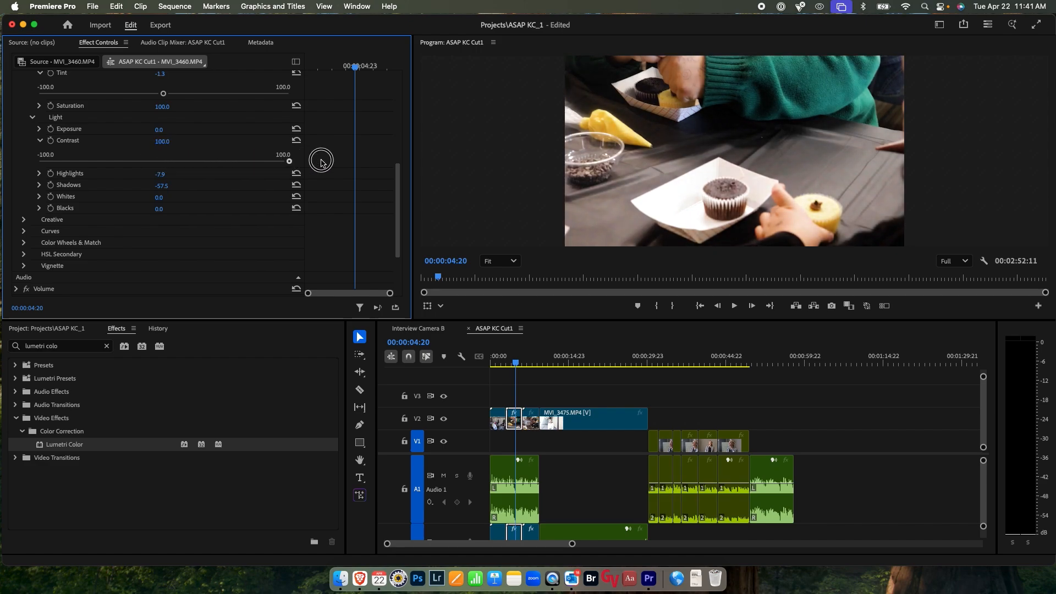
{"action": "left_click_drag", "start_coordinate": [322, 161], "coordinate": [225, 166]}
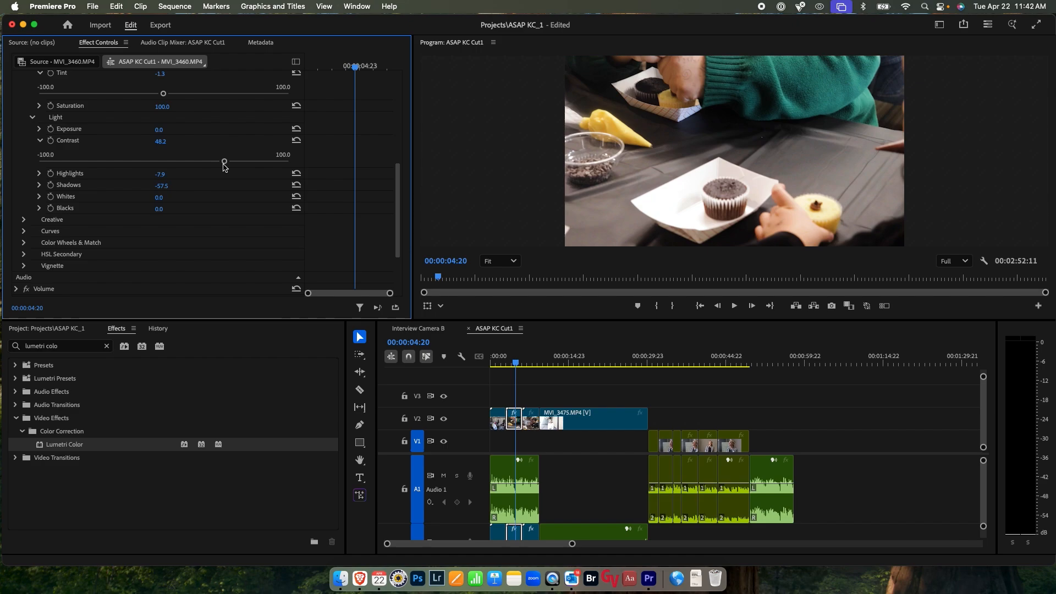
Step: Move the playhead to 00:00:14:09 and apply the Lumetri Color effect to the MVI_3475.MP4 clip on V2
{"action": "left_click", "coordinate": [567, 362]}
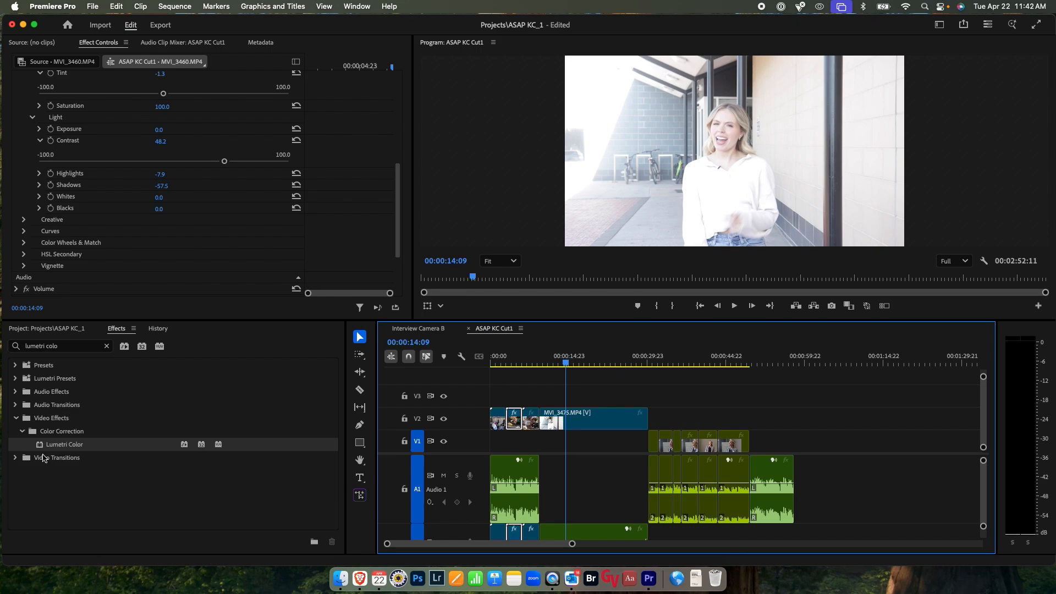
{"action": "left_click_drag", "start_coordinate": [40, 448], "coordinate": [590, 422]}
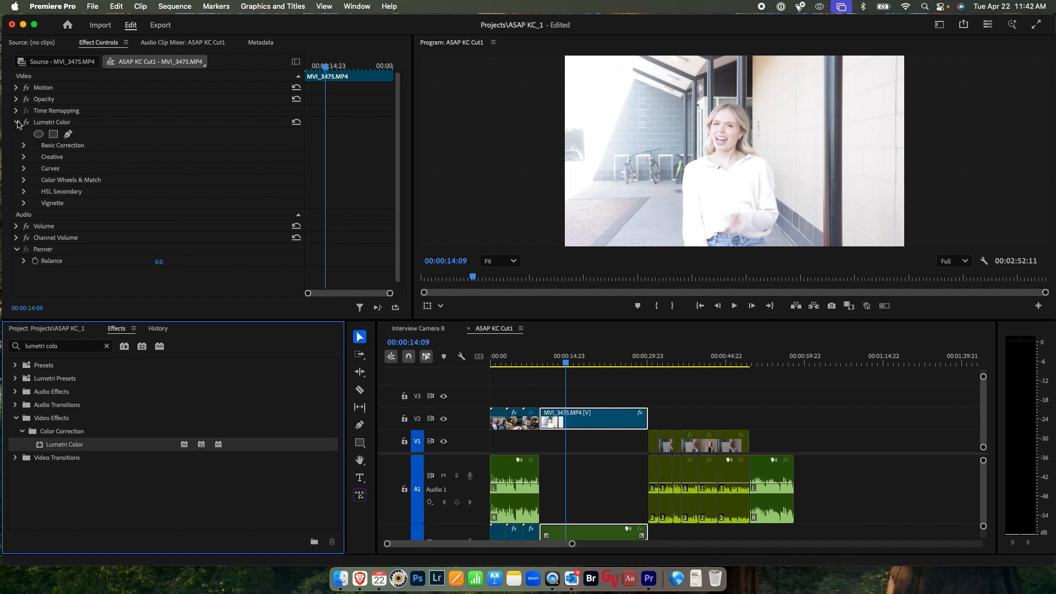
{"action": "left_click", "coordinate": [105, 47]}
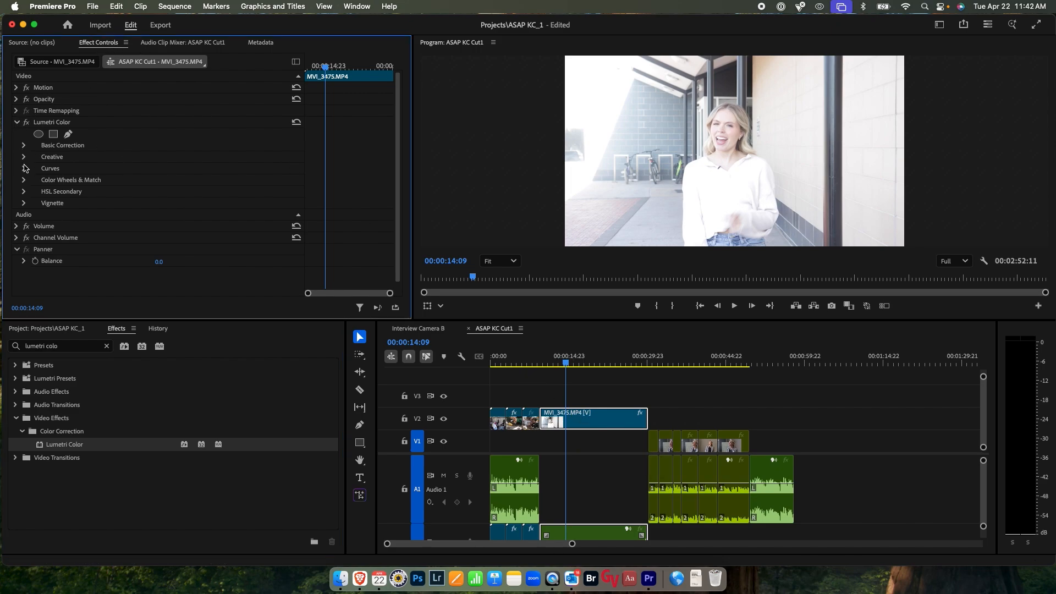
Step: Lower the overexposed interview clip's Exposure to -1.6 in Lumetri Color's Basic Correction
{"action": "left_click", "coordinate": [23, 147]}
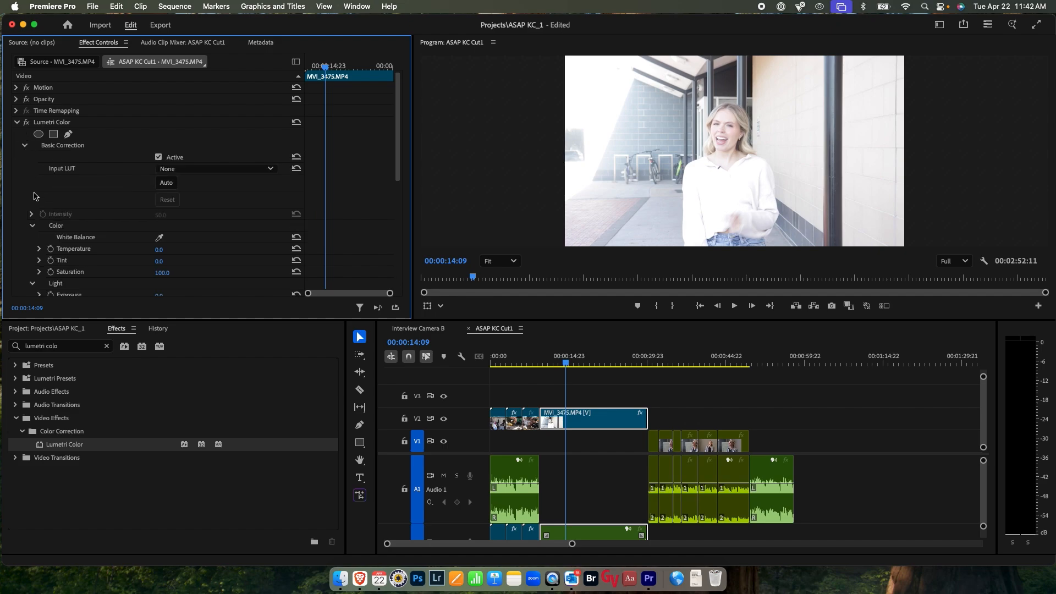
{"action": "scroll", "coordinate": [122, 201], "scroll_direction": "down", "scroll_amount": 4}
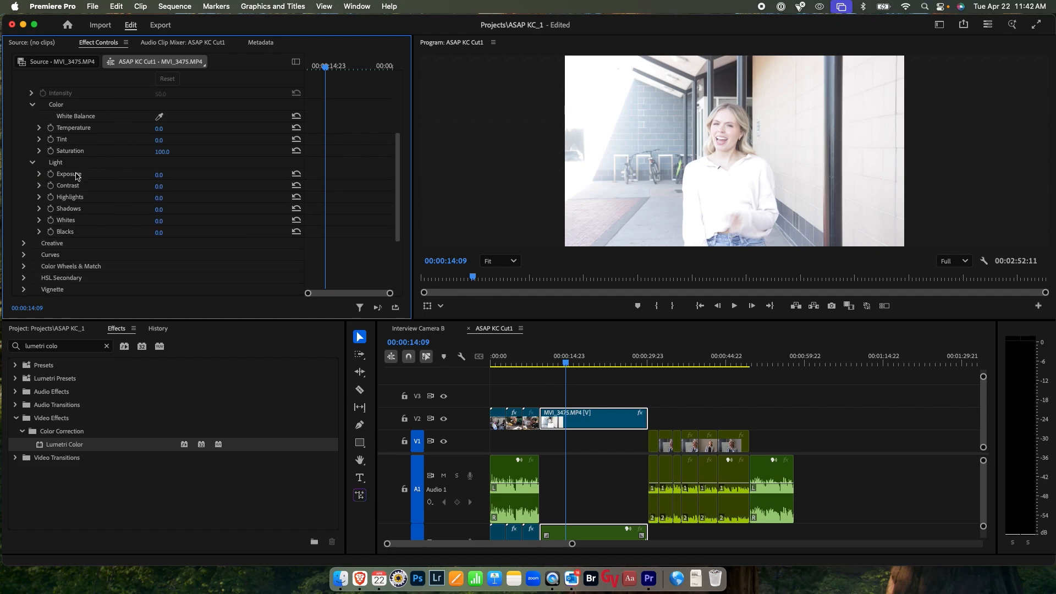
{"action": "left_click", "coordinate": [40, 174]}
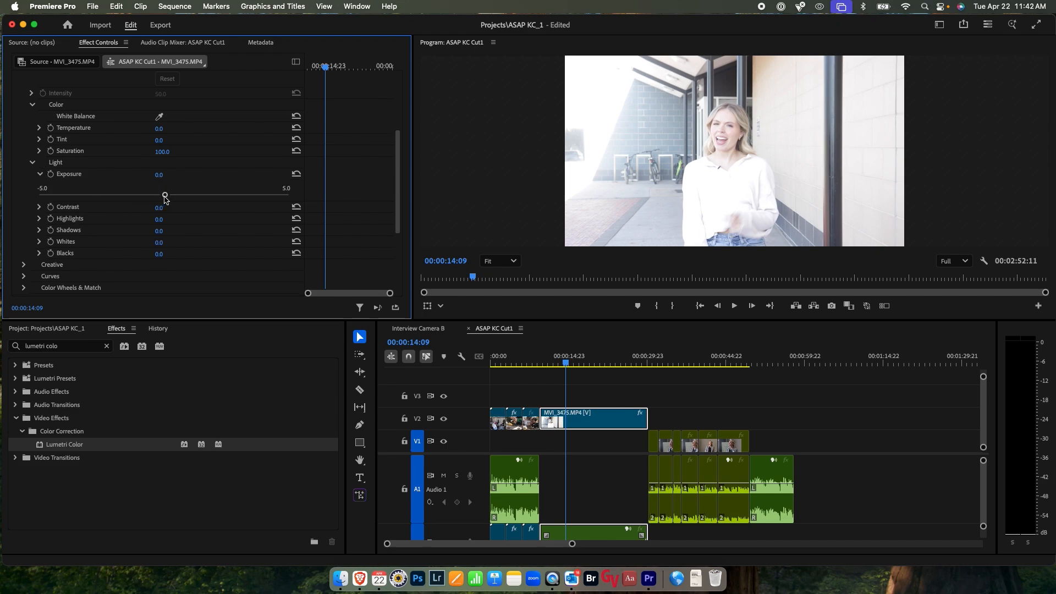
{"action": "left_click_drag", "start_coordinate": [165, 199], "coordinate": [91, 203]}
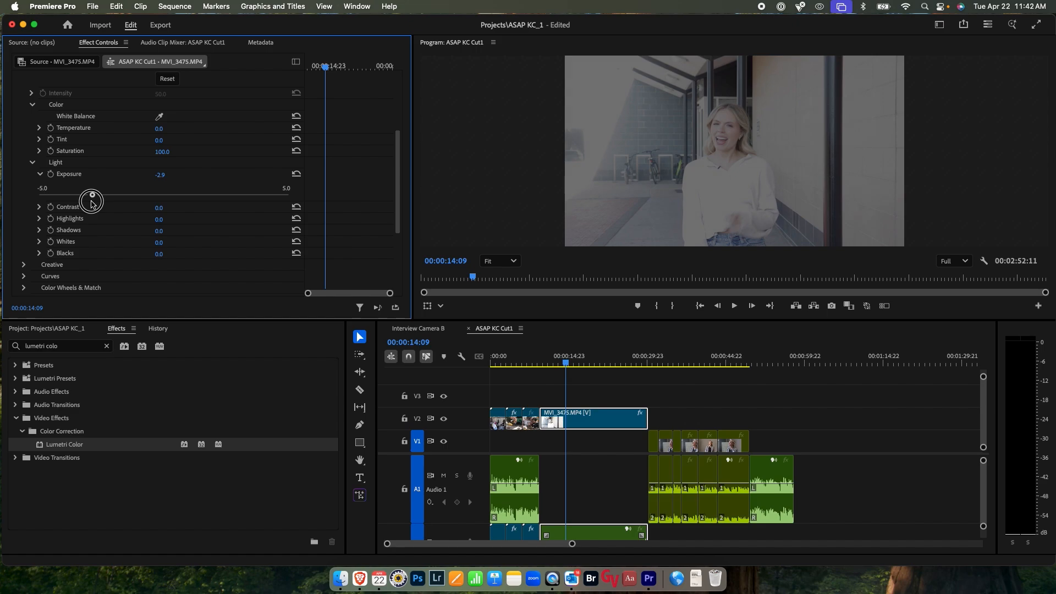
{"action": "left_click_drag", "start_coordinate": [91, 203], "coordinate": [124, 202]}
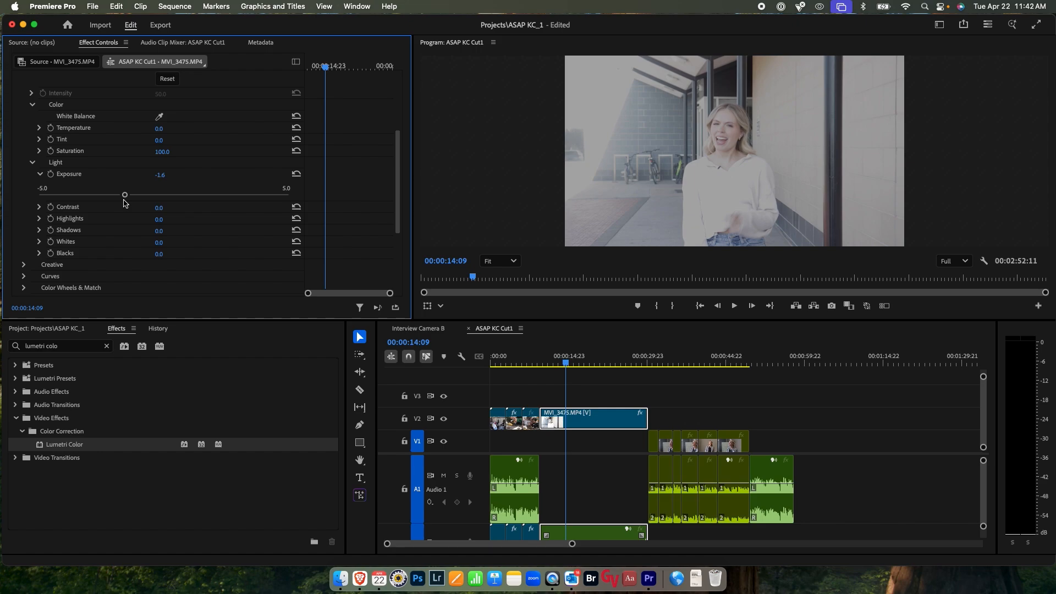
Step: Set the MVI_3475.MP4 clip's Shadows to -90.8 and its Contrast to 46.1
{"action": "left_click", "coordinate": [40, 230]}
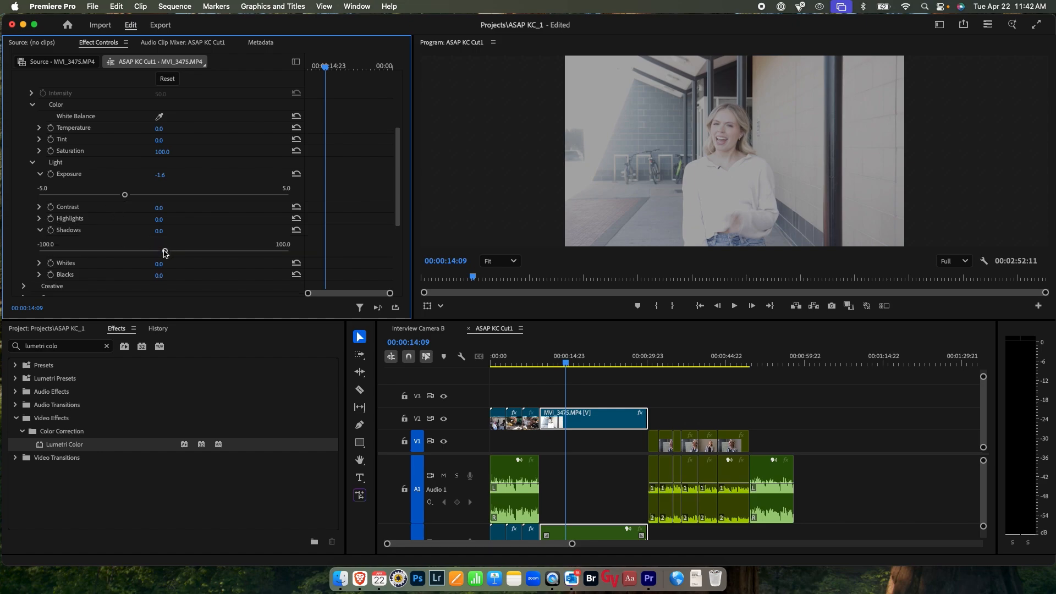
{"action": "left_click_drag", "start_coordinate": [165, 252], "coordinate": [50, 255]}
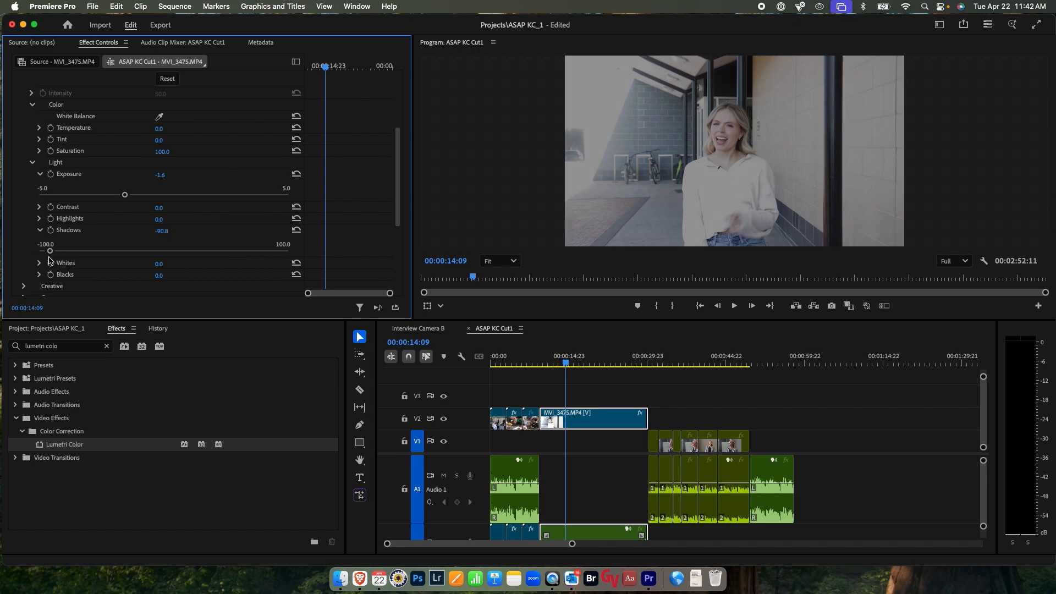
{"action": "left_click", "coordinate": [42, 206]}
{"action": "left_click_drag", "start_coordinate": [164, 228], "coordinate": [220, 228]}
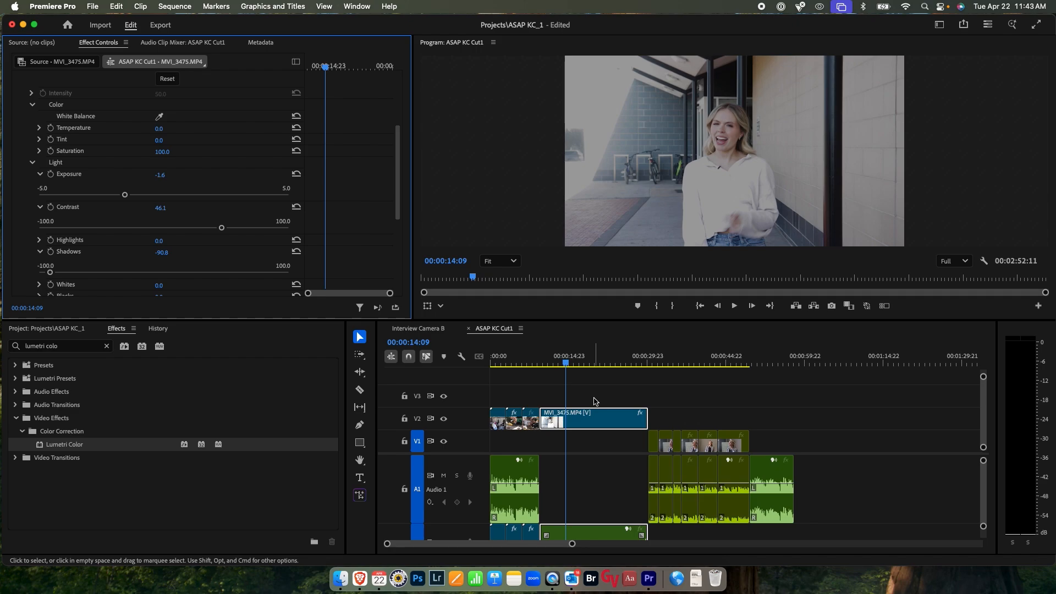
Step: Enlarge the MVI_3475.MP4 clip to a Scale of 132.8 in its Motion settings
{"action": "left_click", "coordinate": [577, 421]}
{"action": "scroll", "coordinate": [39, 132], "scroll_direction": "up", "scroll_amount": 5}
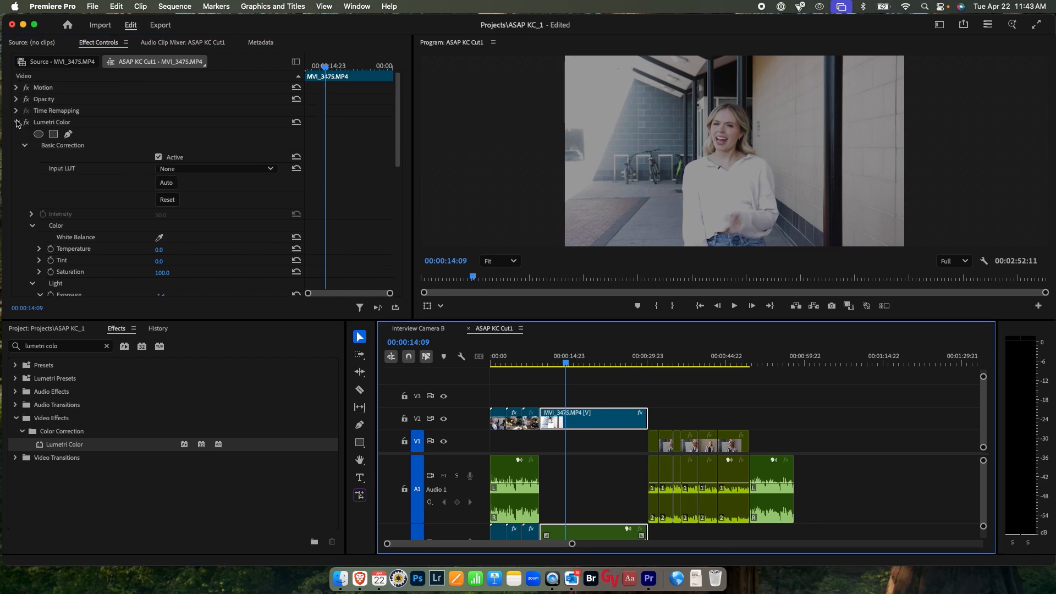
{"action": "left_click", "coordinate": [17, 122]}
{"action": "left_click", "coordinate": [17, 88]}
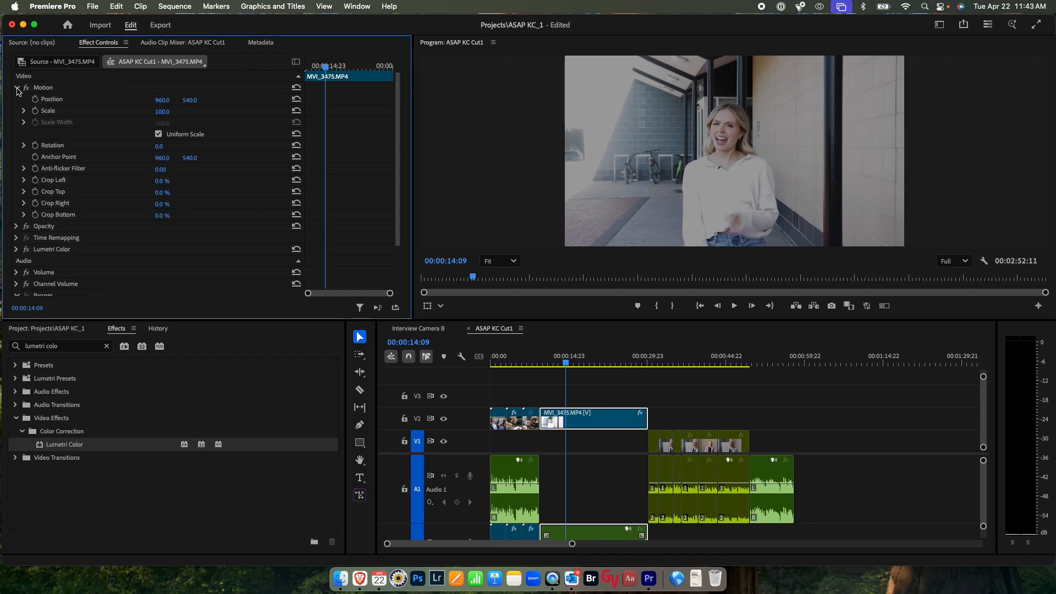
{"action": "left_click", "coordinate": [24, 111]}
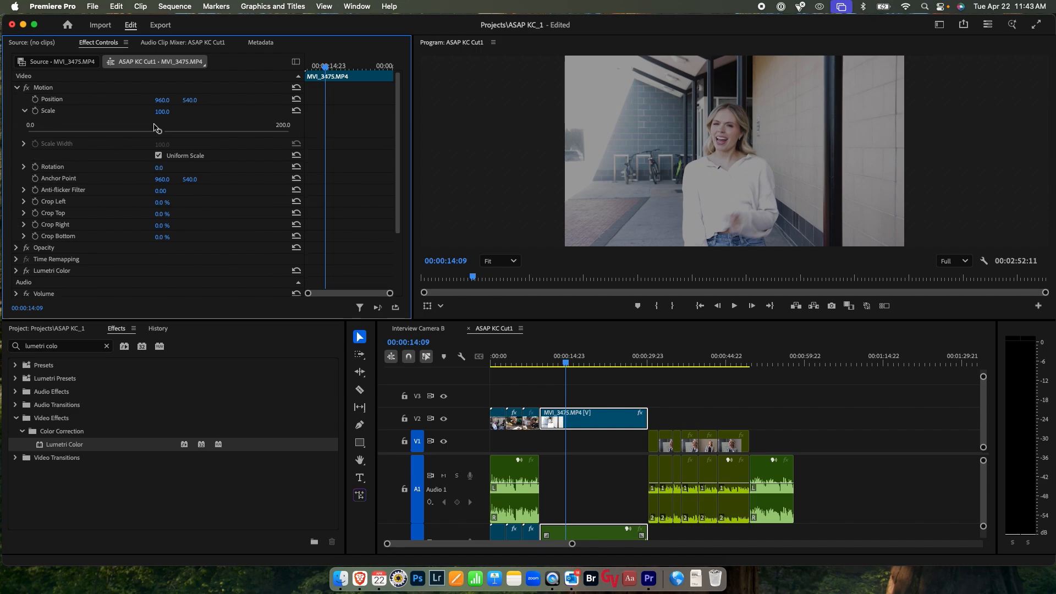
{"action": "left_click_drag", "start_coordinate": [159, 132], "coordinate": [201, 134]}
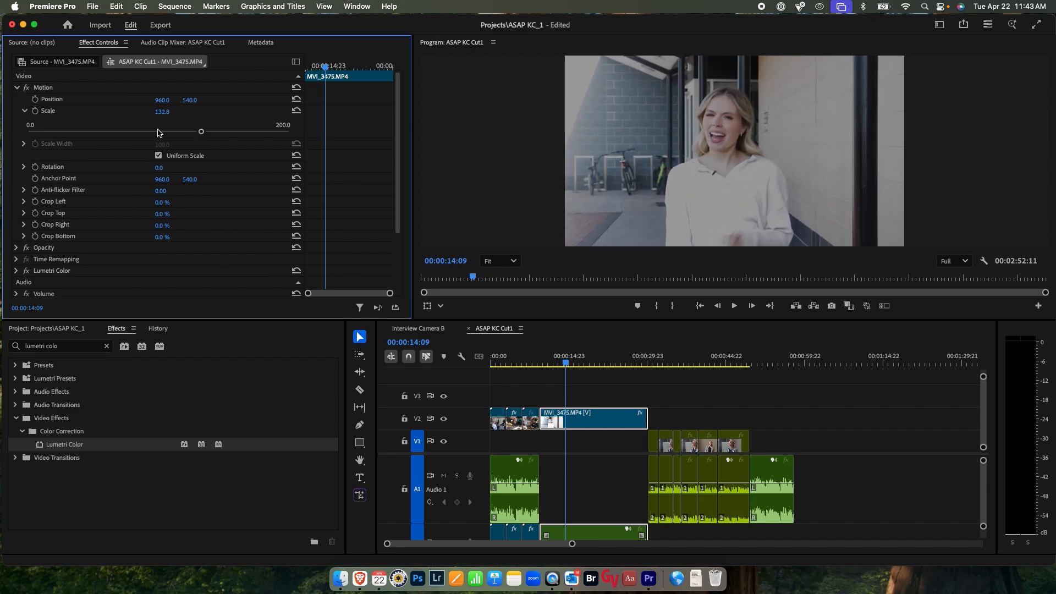
Step: Reframe the enlarged woman's shot by setting the clip's Position to 992.0, 461.0
{"action": "mouse_move", "coordinate": [162, 100]}
{"action": "left_mouse_down"}
{"action": "mouse_move", "coordinate": [149, 100]}
{"action": "mouse_move", "coordinate": [176, 101]}
{"action": "left_mouse_up"}
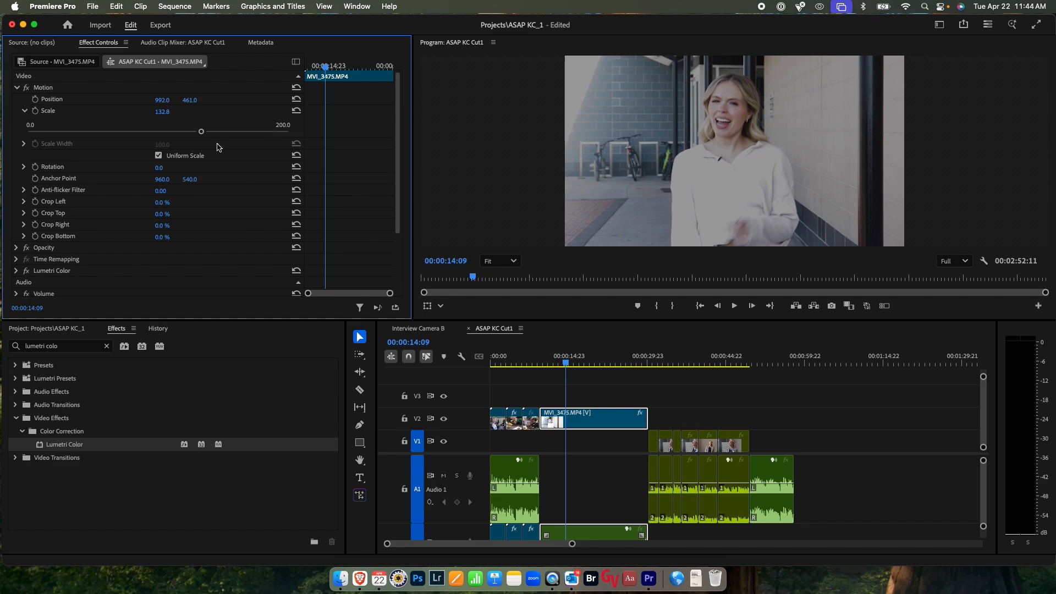
{"action": "left_click", "coordinate": [163, 112]}
{"action": "left_click", "coordinate": [371, 150]}
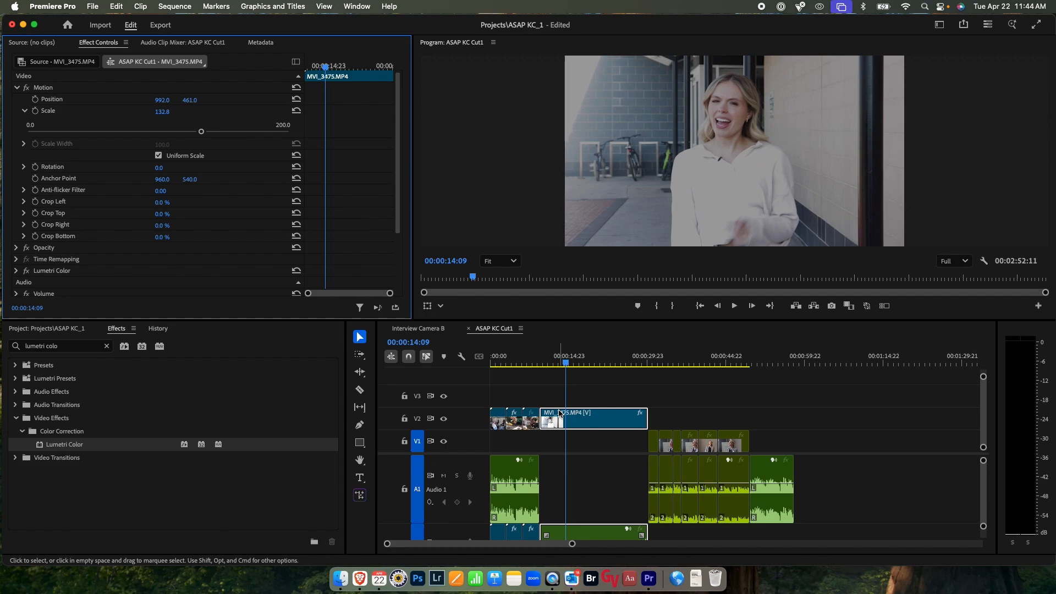
Step: Deselect the clip and make the empty audio track A3 taller in the timeline
{"action": "left_click", "coordinate": [609, 452]}
{"action": "left_click", "coordinate": [608, 446]}
{"action": "left_click", "coordinate": [607, 467]}
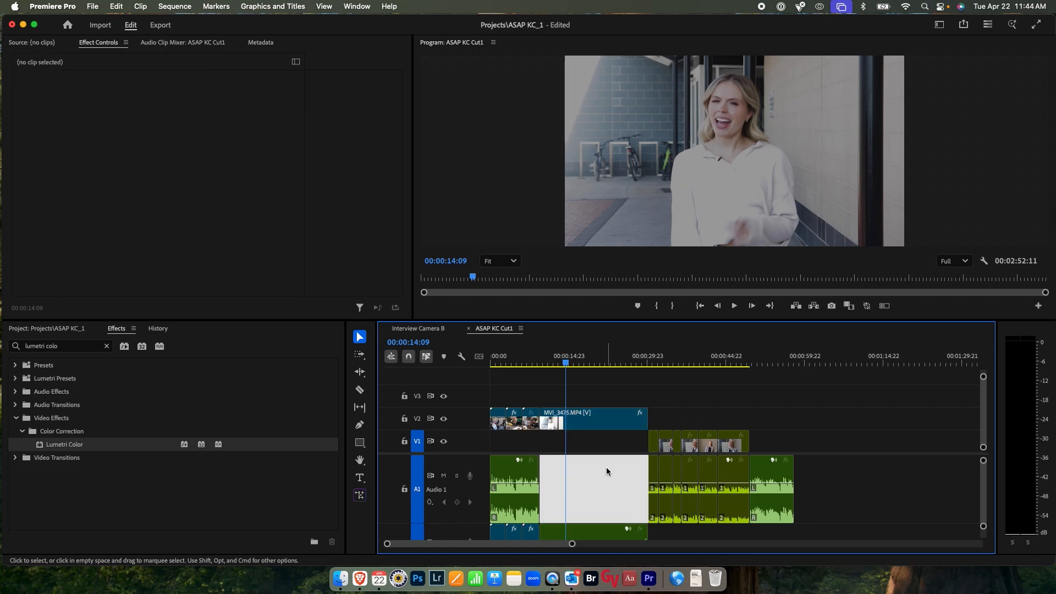
{"action": "scroll", "coordinate": [606, 467], "scroll_direction": "down", "scroll_amount": 3}
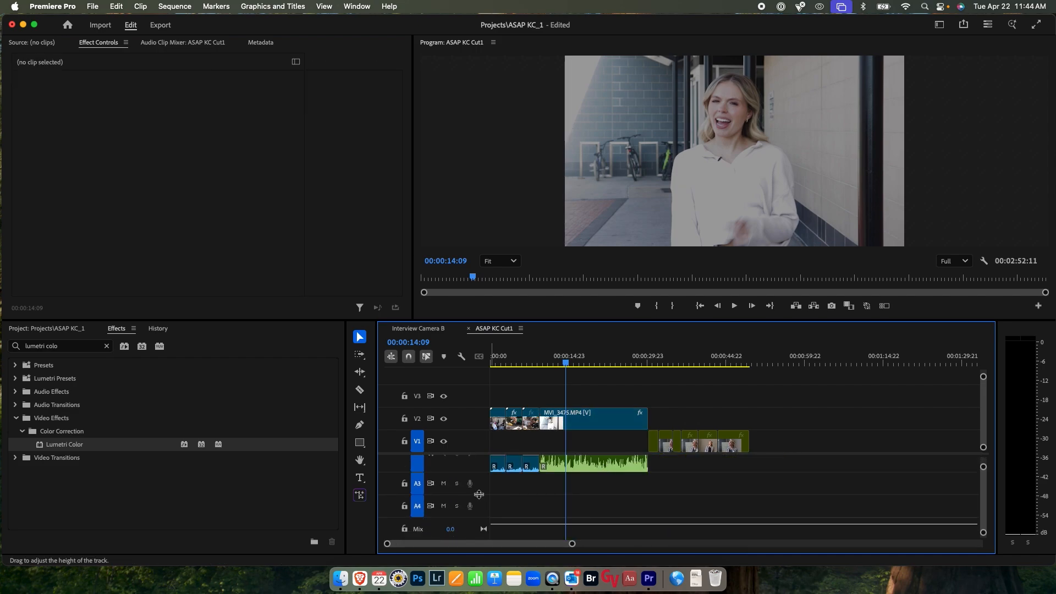
{"action": "left_click_drag", "start_coordinate": [479, 494], "coordinate": [476, 514]}
{"action": "scroll", "coordinate": [609, 498], "scroll_direction": "down", "scroll_amount": 1}
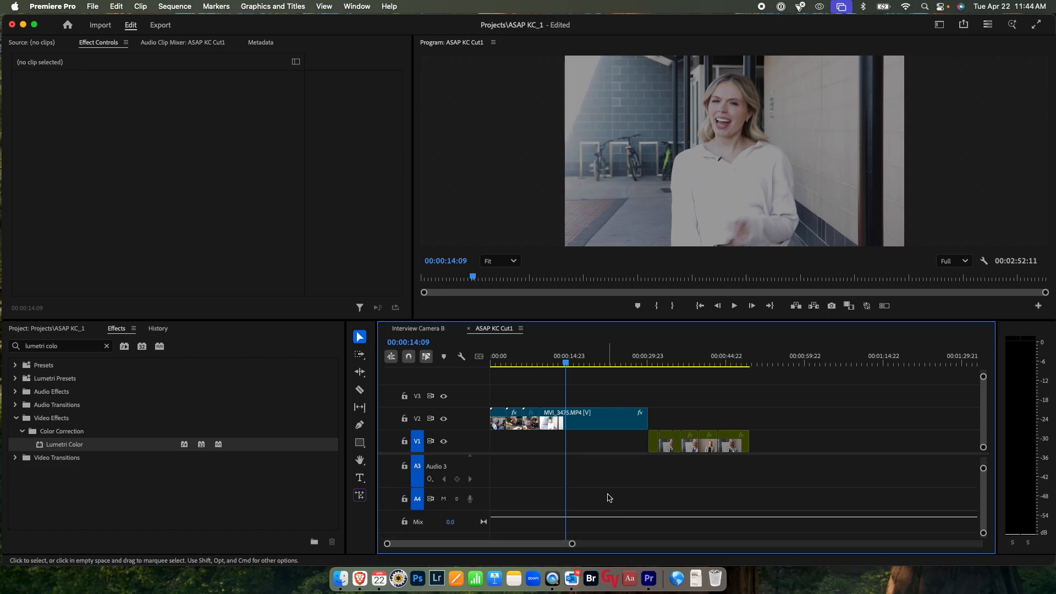
{"action": "scroll", "coordinate": [609, 498], "scroll_direction": "up", "scroll_amount": 1}
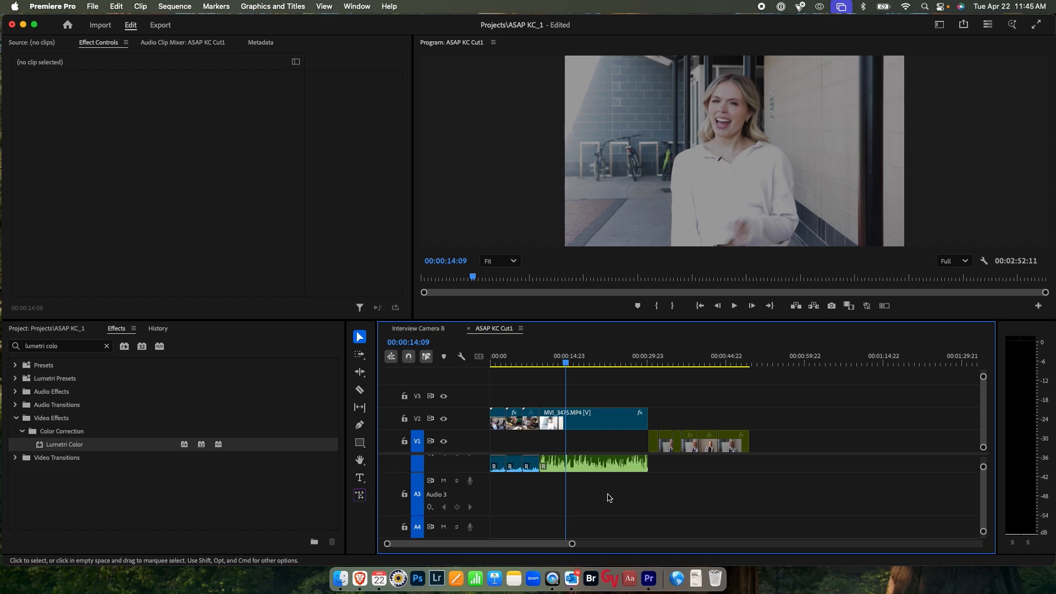
Step: Switch to the Brave browser and open freesound.org in a new tab
{"action": "left_click", "coordinate": [360, 577]}
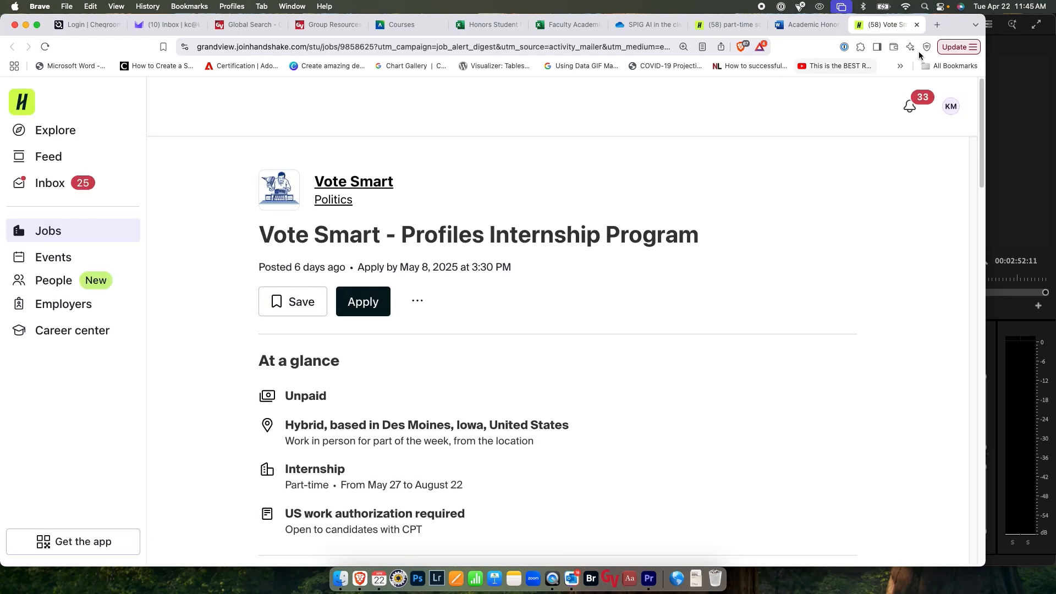
{"action": "left_click", "coordinate": [938, 25]}
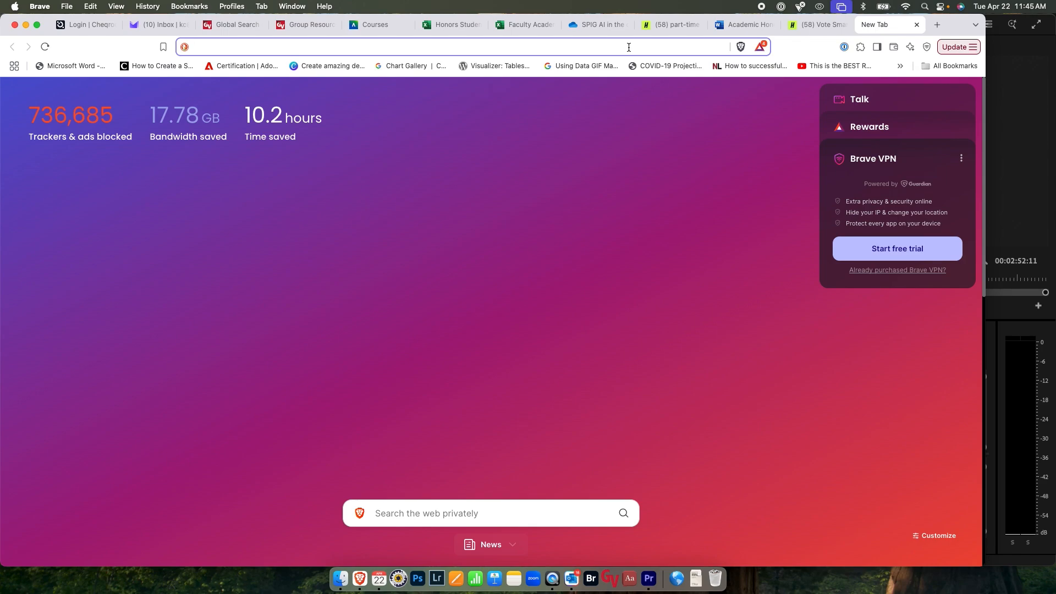
{"action": "type", "text": "freesound."}
{"action": "key", "text": "Return"}
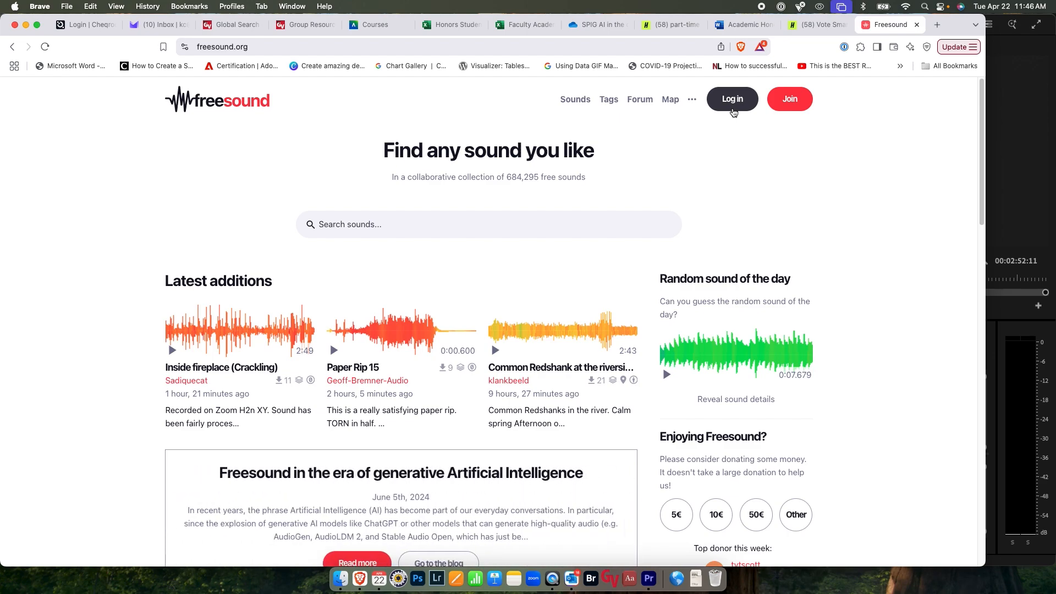
Step: Log in to Freesound with the saved account username and password
{"action": "left_click", "coordinate": [732, 110]}
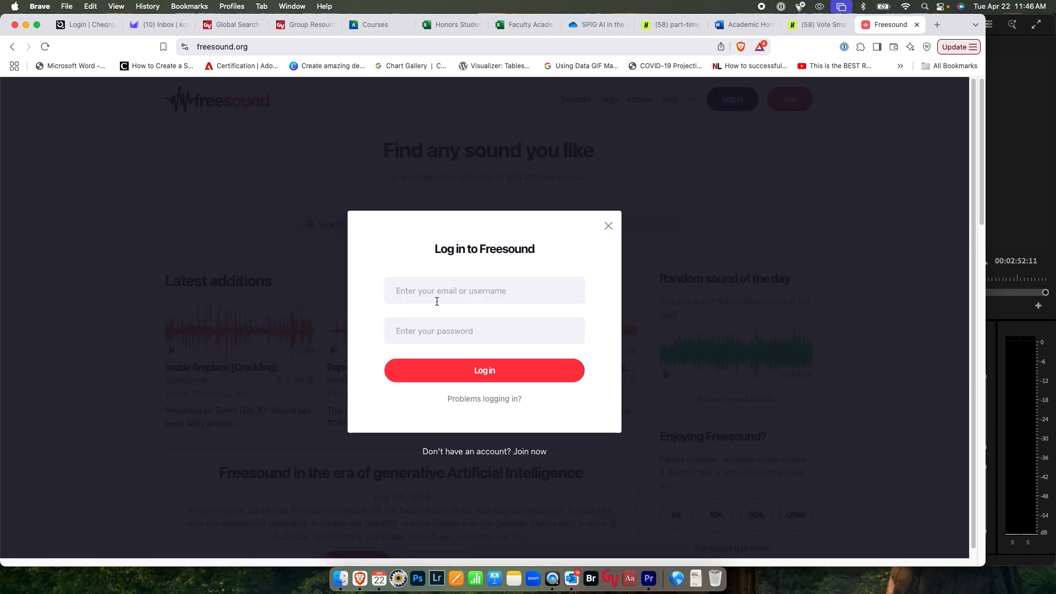
{"action": "left_click", "coordinate": [437, 301]}
{"action": "left_click", "coordinate": [431, 314]}
{"action": "left_click", "coordinate": [448, 370]}
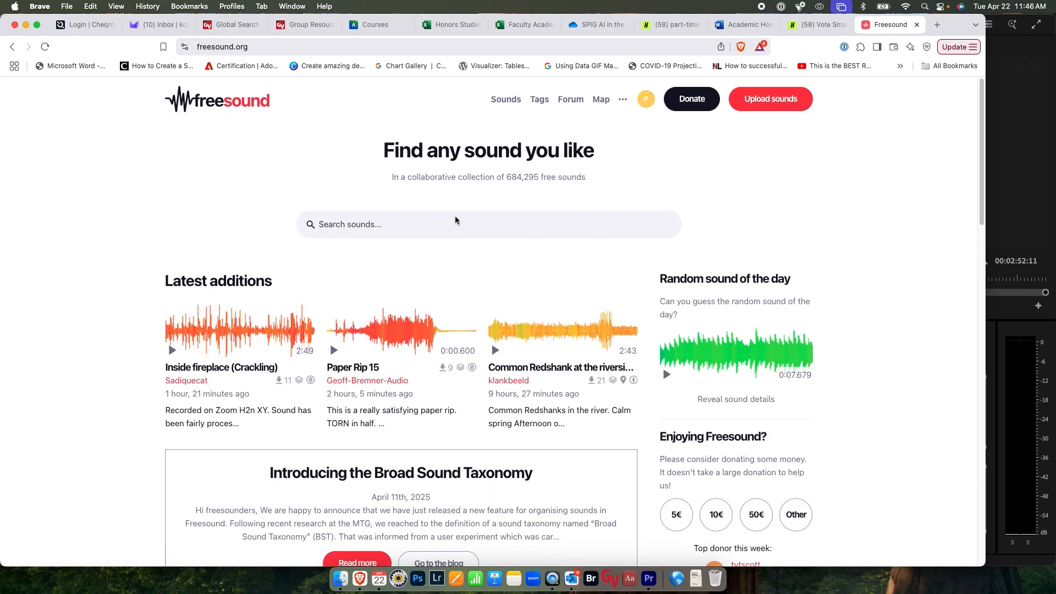
Step: Search Freesound for "hip hop"
{"action": "left_click", "coordinate": [434, 228]}
{"action": "type", "text": "hip hop"}
{"action": "key", "text": "Return"}
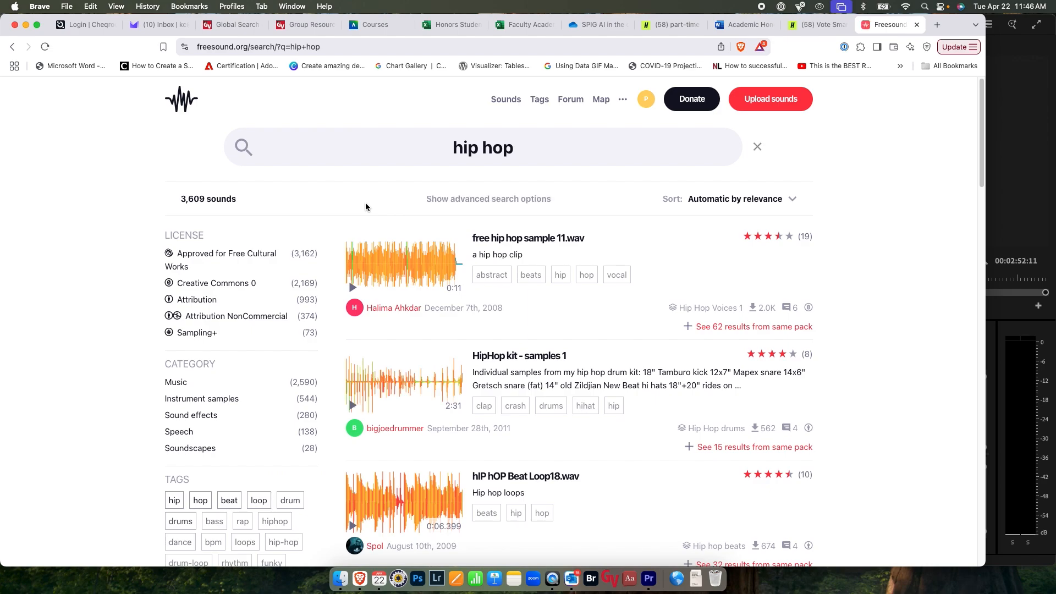
Step: Restrict the hip hop results to sounds at least 60 seconds long using the advanced search filters
{"action": "left_click", "coordinate": [513, 200]}
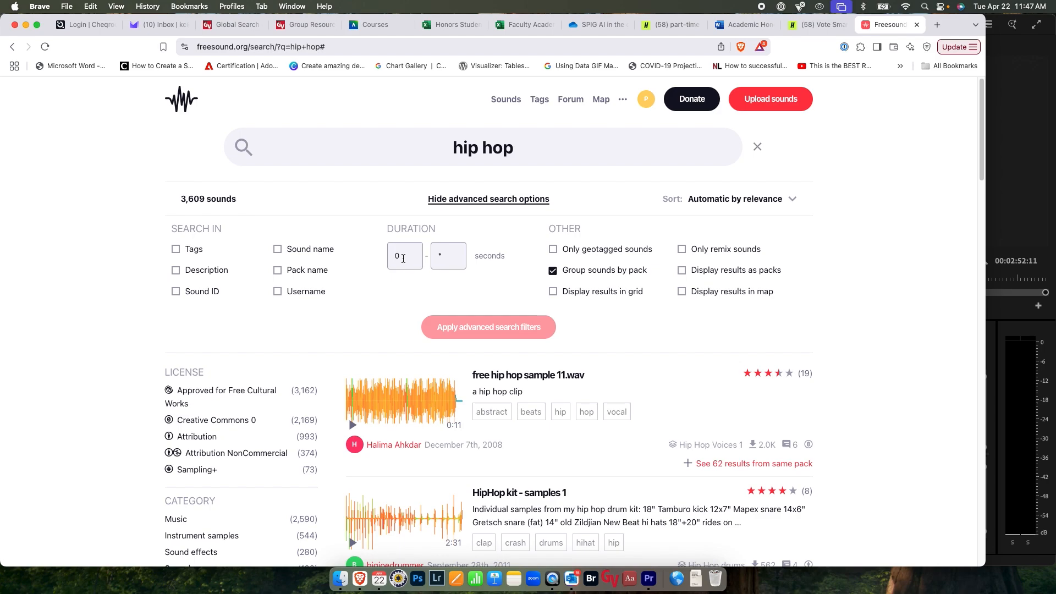
{"action": "double_click", "coordinate": [403, 258]}
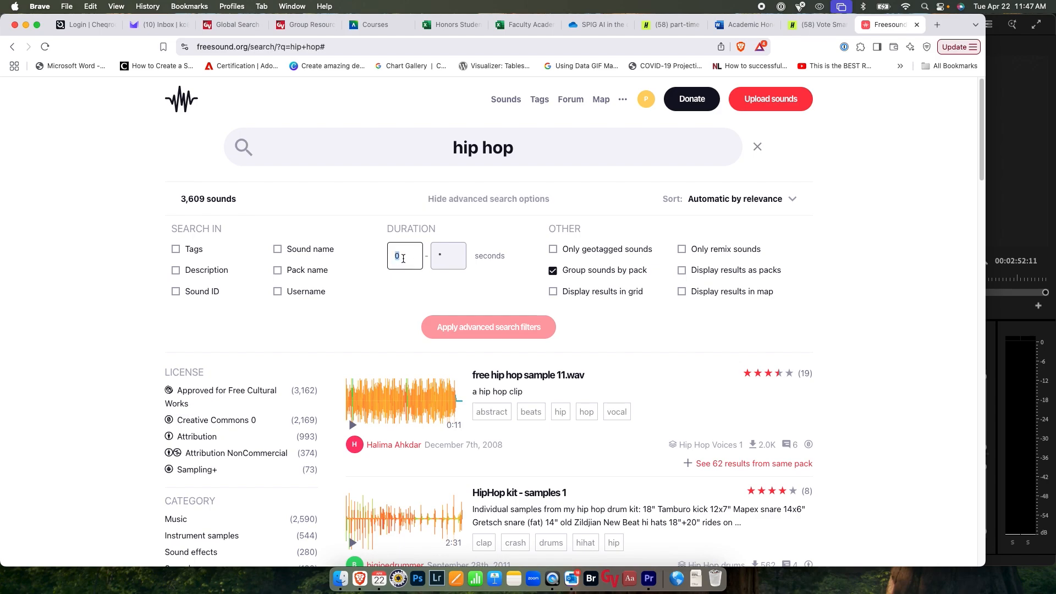
{"action": "type", "text": "60"}
{"action": "left_click", "coordinate": [466, 328]}
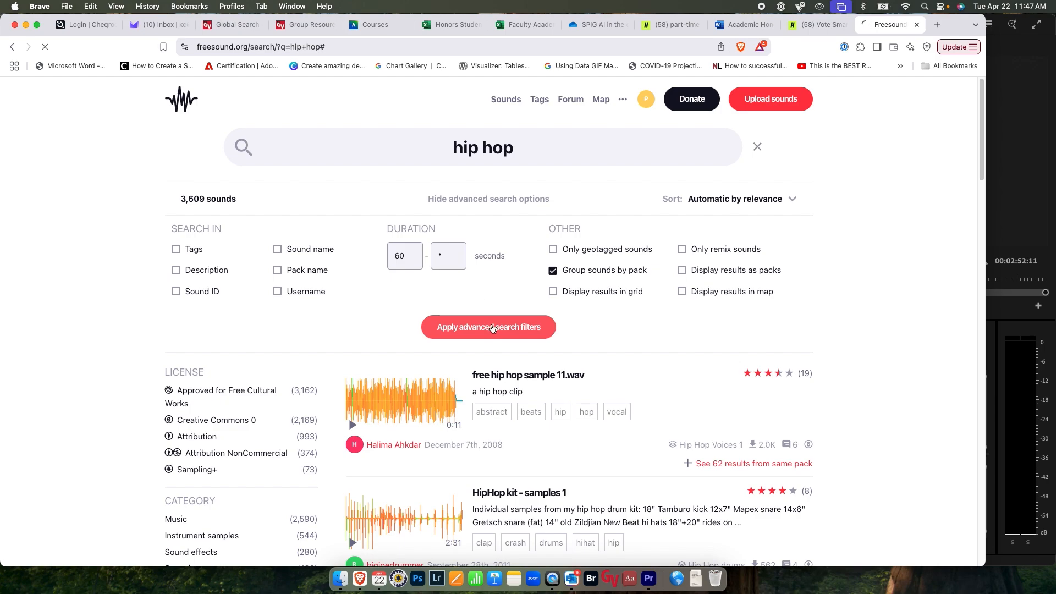
{"action": "left_click", "coordinate": [552, 272]}
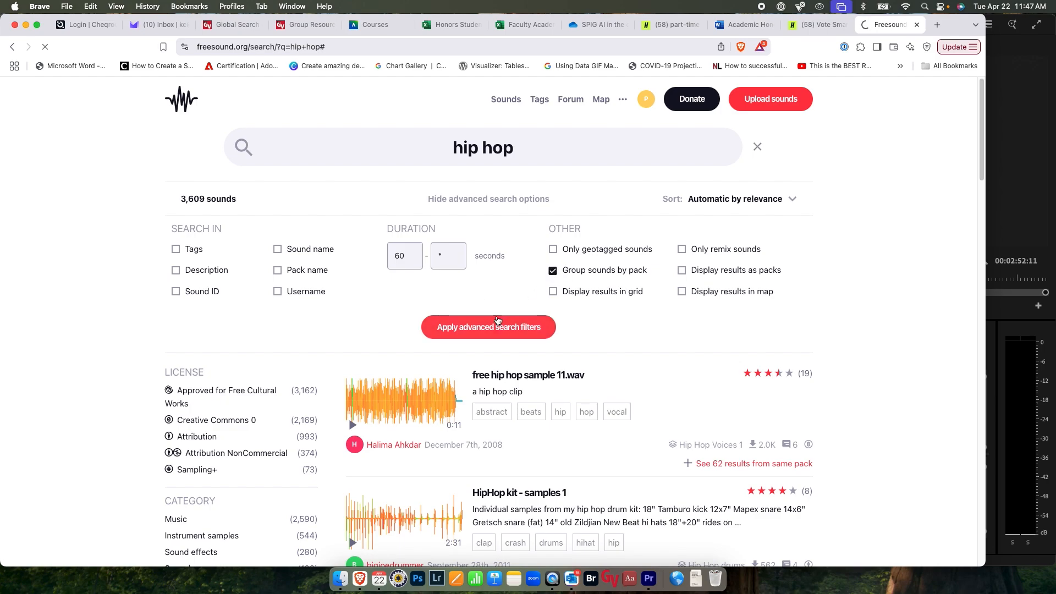
{"action": "left_click", "coordinate": [453, 261]}
{"action": "key", "text": "BackSpace"}
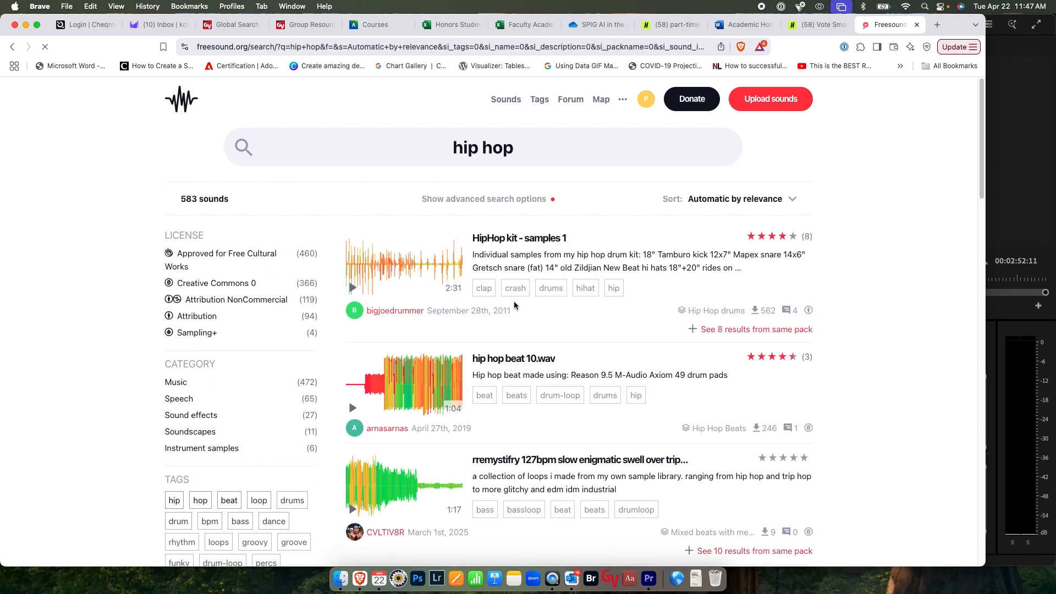
Step: Preview the "HipHop kit - samples 1" and "hip hop beat 10.wav" sounds and look through the neighbouring hip hop results
{"action": "left_click", "coordinate": [353, 288]}
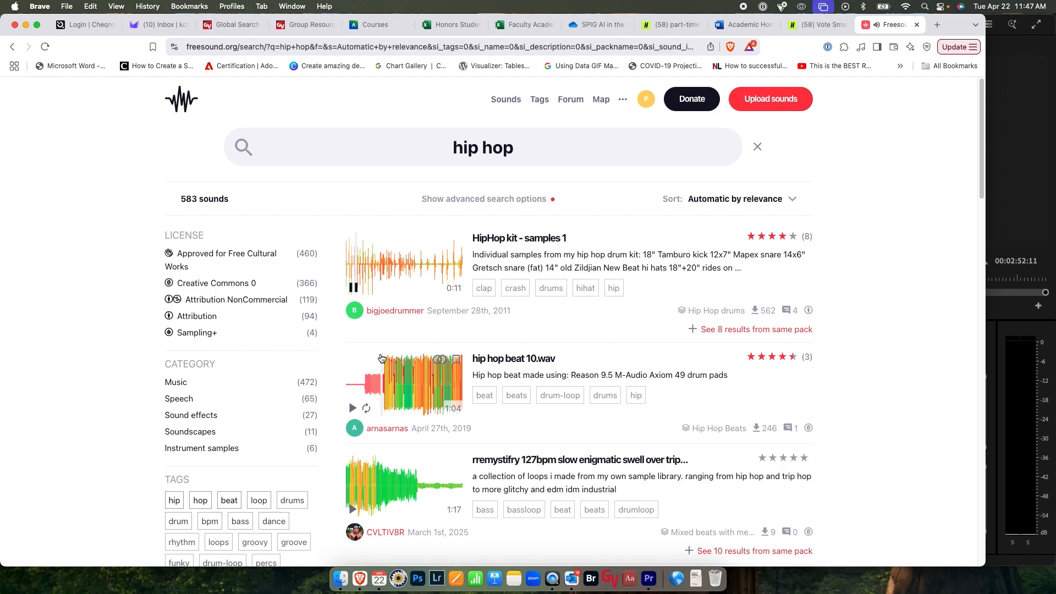
{"action": "left_click", "coordinate": [353, 287]}
{"action": "scroll", "coordinate": [362, 322], "scroll_direction": "down", "scroll_amount": 2}
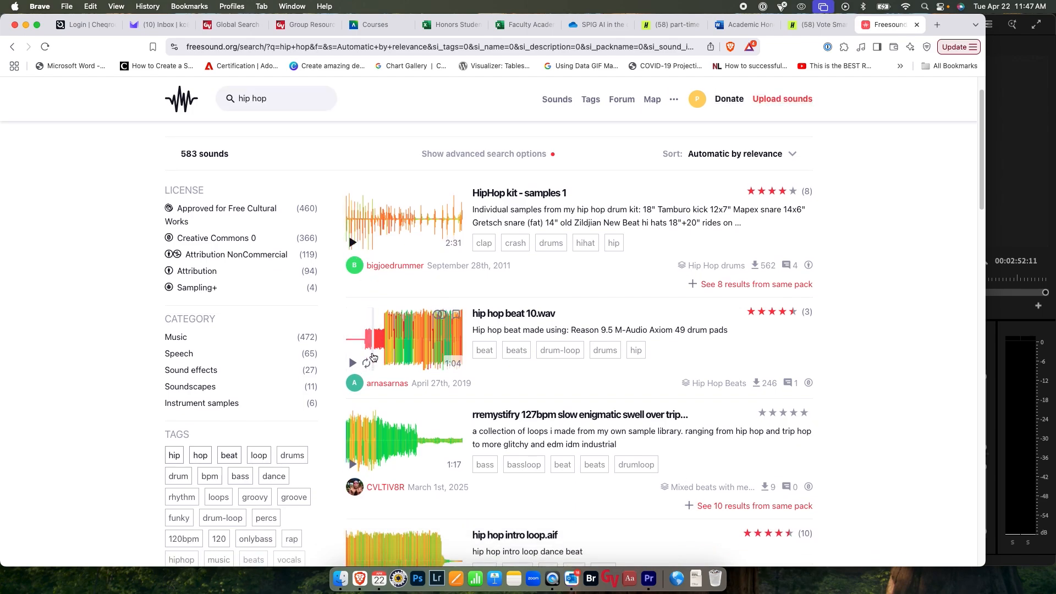
{"action": "left_click", "coordinate": [352, 363]}
{"action": "left_click", "coordinate": [353, 364]}
{"action": "scroll", "coordinate": [356, 425], "scroll_direction": "down", "scroll_amount": 1}
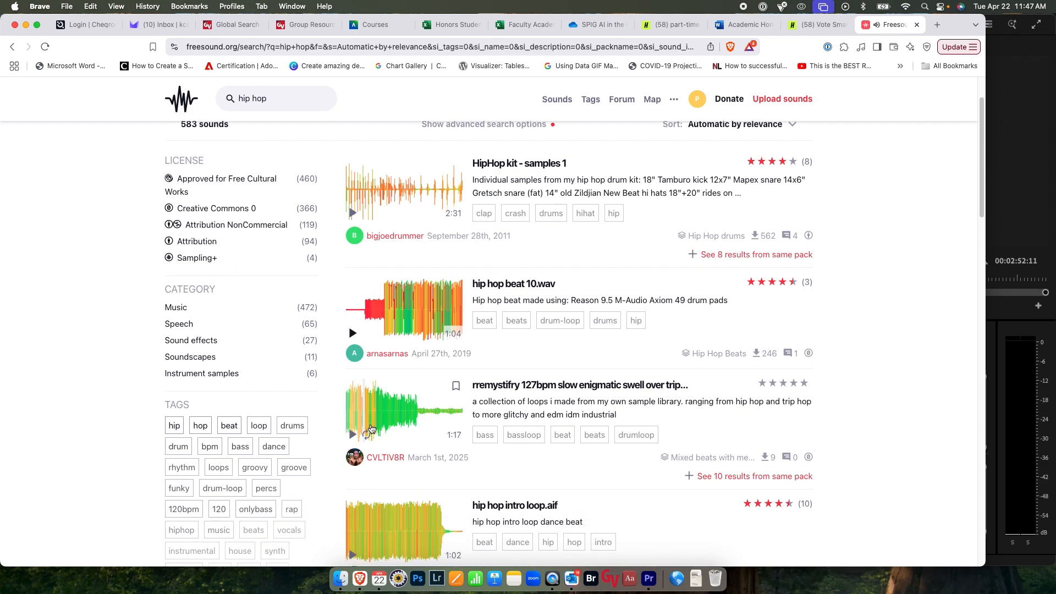
{"action": "scroll", "coordinate": [456, 402], "scroll_direction": "down", "scroll_amount": 1}
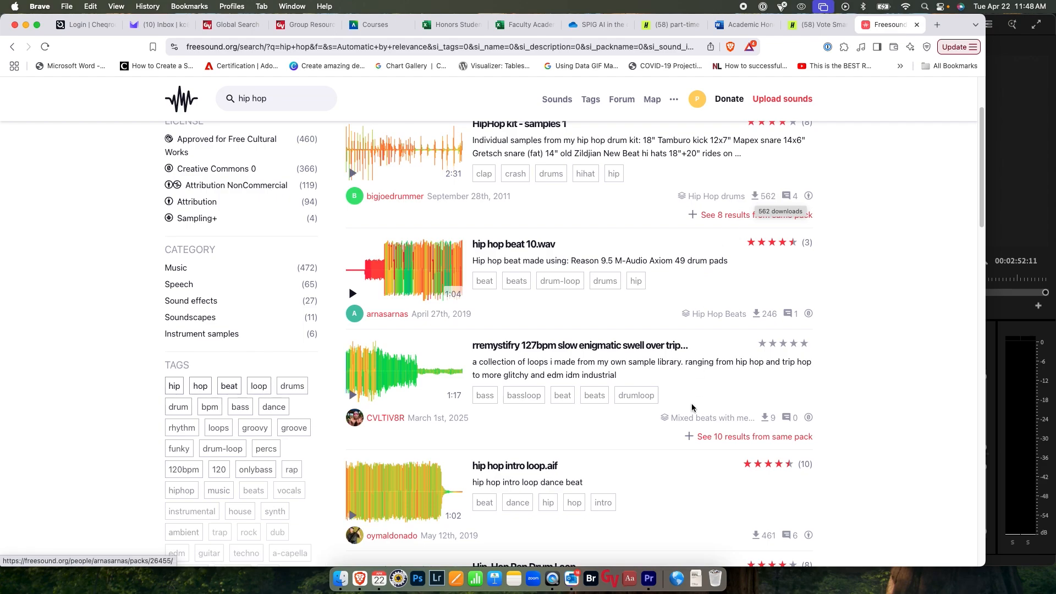
Step: Switch to Premiere Pro's project bins and browse in Finder to the 128/328 Video Production Lab folder
{"action": "left_click", "coordinate": [650, 579]}
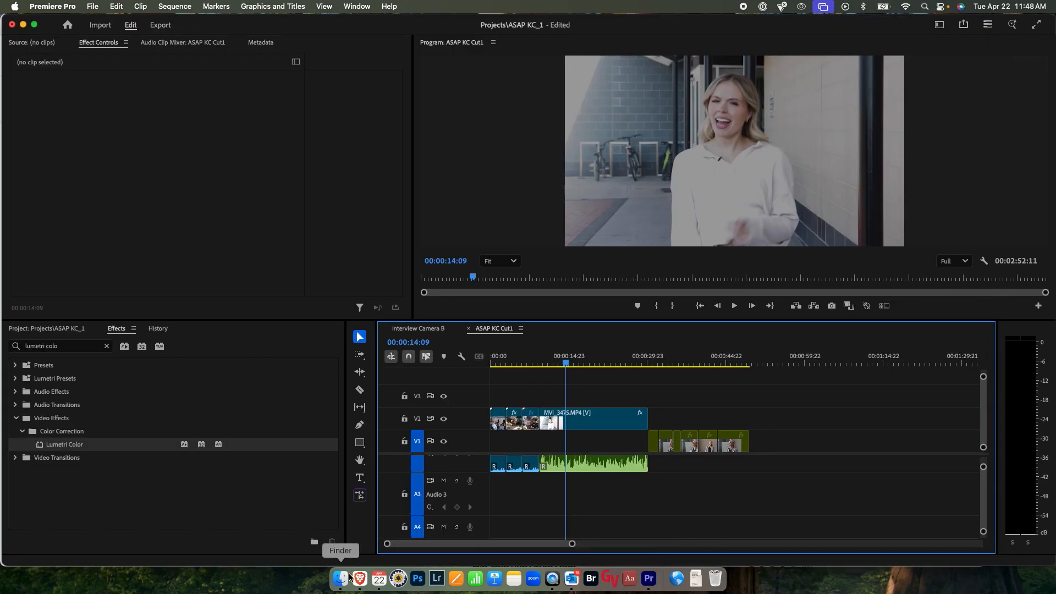
{"action": "left_click", "coordinate": [53, 336]}
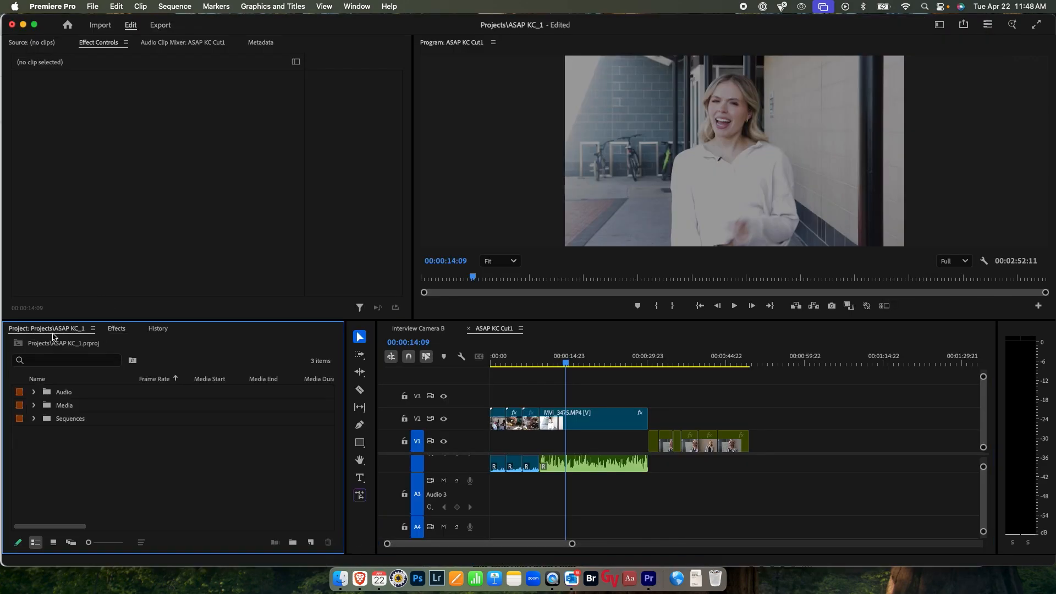
{"action": "left_click", "coordinate": [341, 579]}
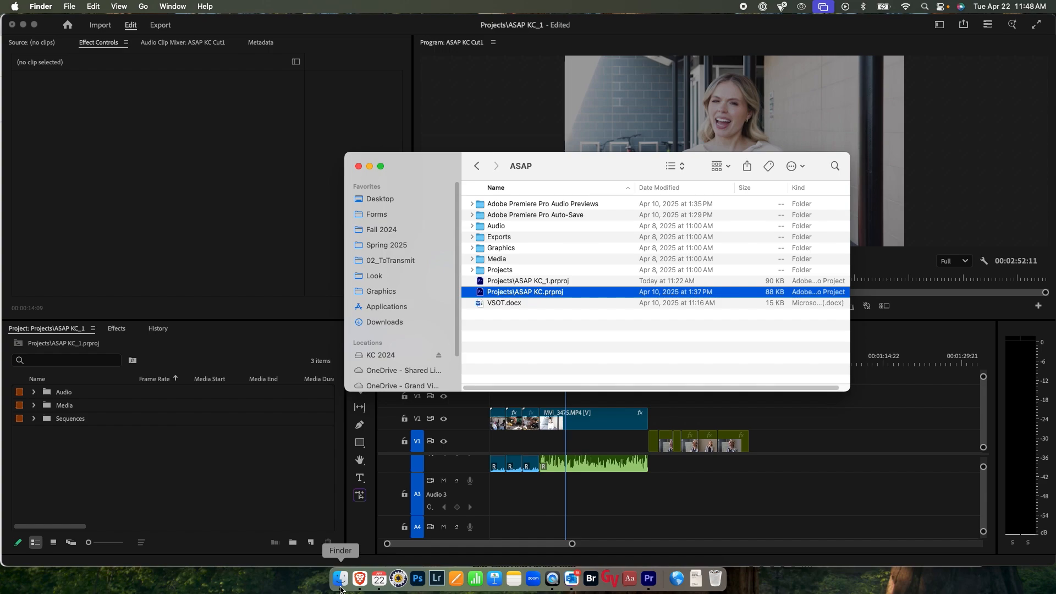
{"action": "left_click", "coordinate": [477, 166]}
{"action": "left_click", "coordinate": [476, 167]}
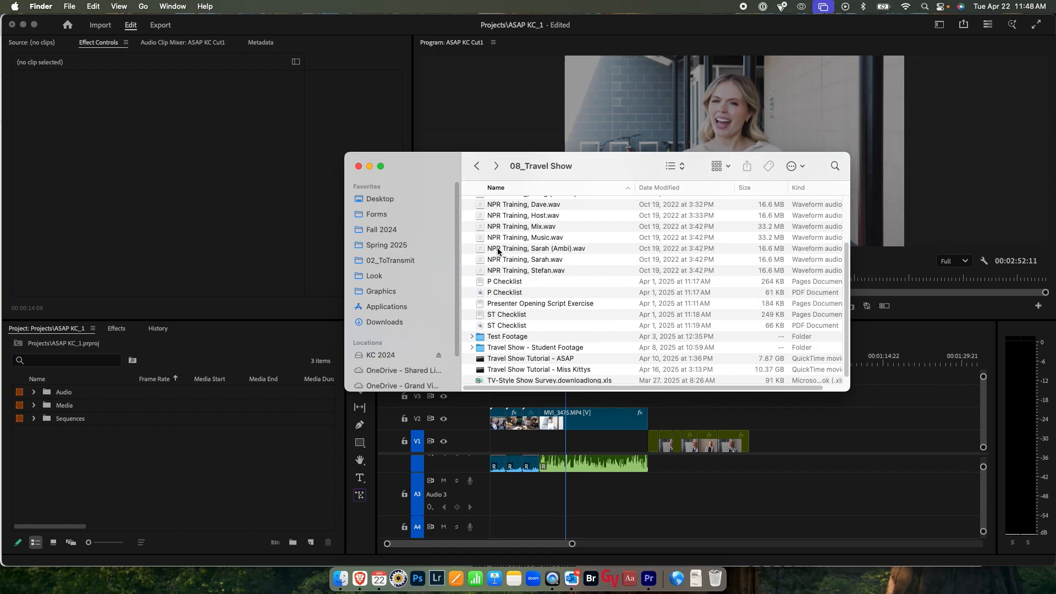
{"action": "scroll", "coordinate": [491, 214], "scroll_direction": "up", "scroll_amount": 4}
{"action": "left_click", "coordinate": [477, 166]}
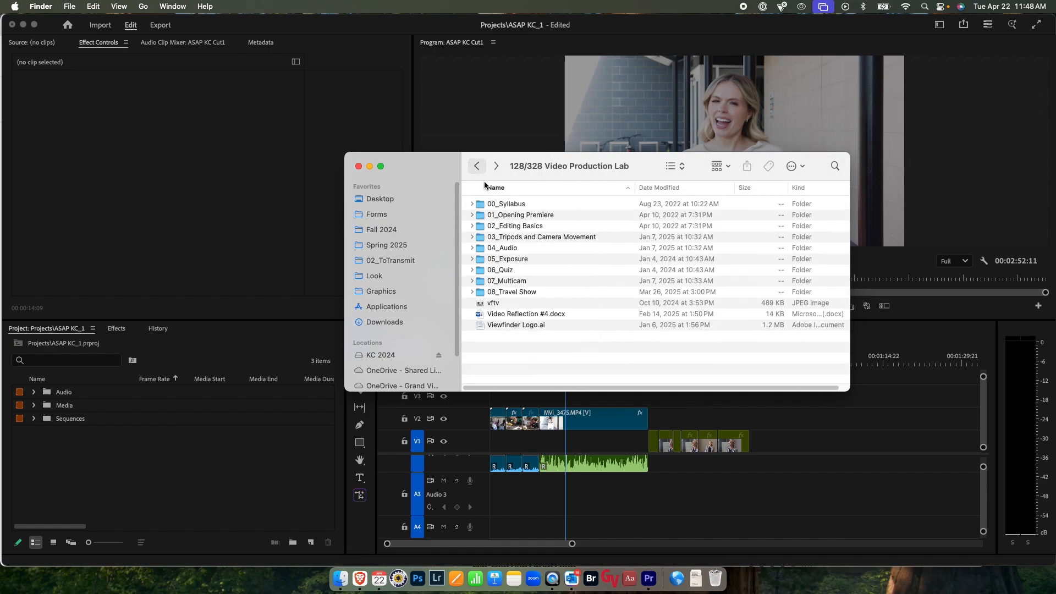
Step: Find the music file Doctor Dreamchip.wav in the lab's subfolders and import it into the Premiere Pro project
{"action": "double_click", "coordinate": [484, 227]}
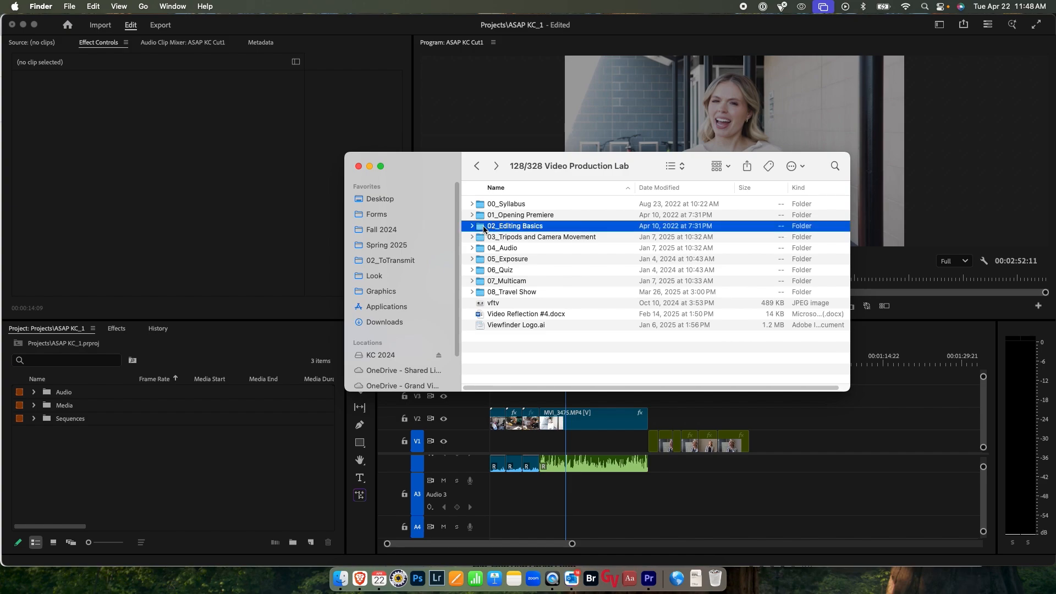
{"action": "left_click", "coordinate": [483, 216]}
{"action": "left_click", "coordinate": [472, 204]}
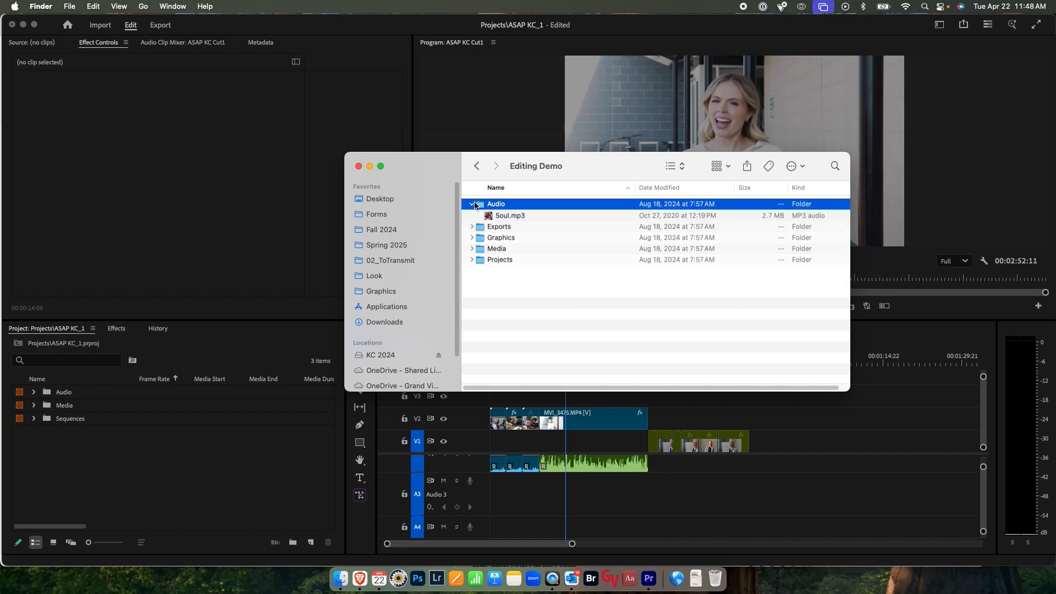
{"action": "left_click_drag", "start_coordinate": [507, 219], "coordinate": [125, 471]}
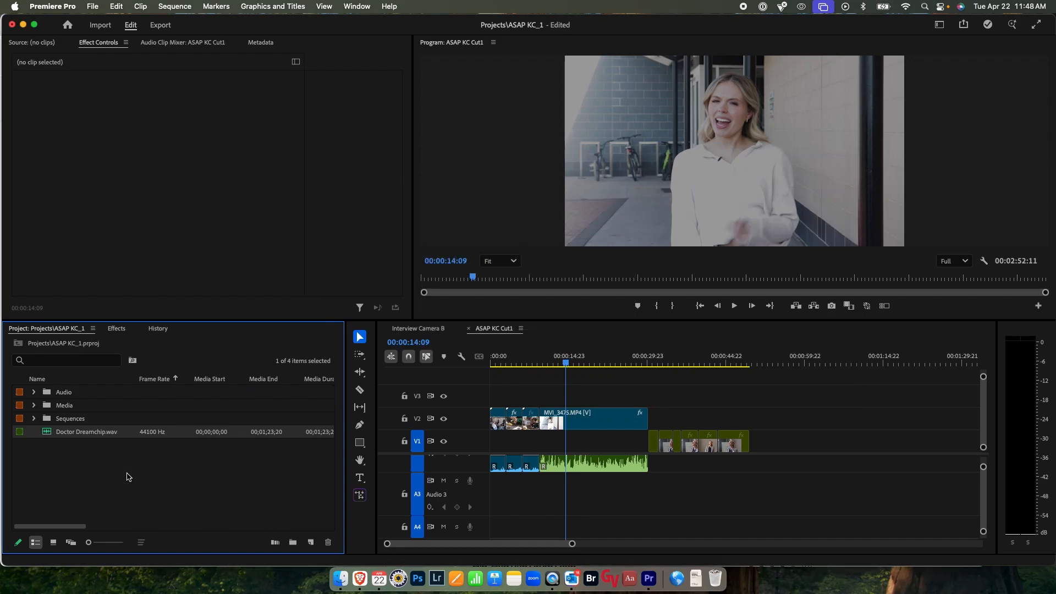
Step: Place Doctor Dreamchip.wav on audio track A3 at the start of the sequence and play a short stretch from about 10 seconds
{"action": "left_click_drag", "start_coordinate": [48, 432], "coordinate": [490, 487]}
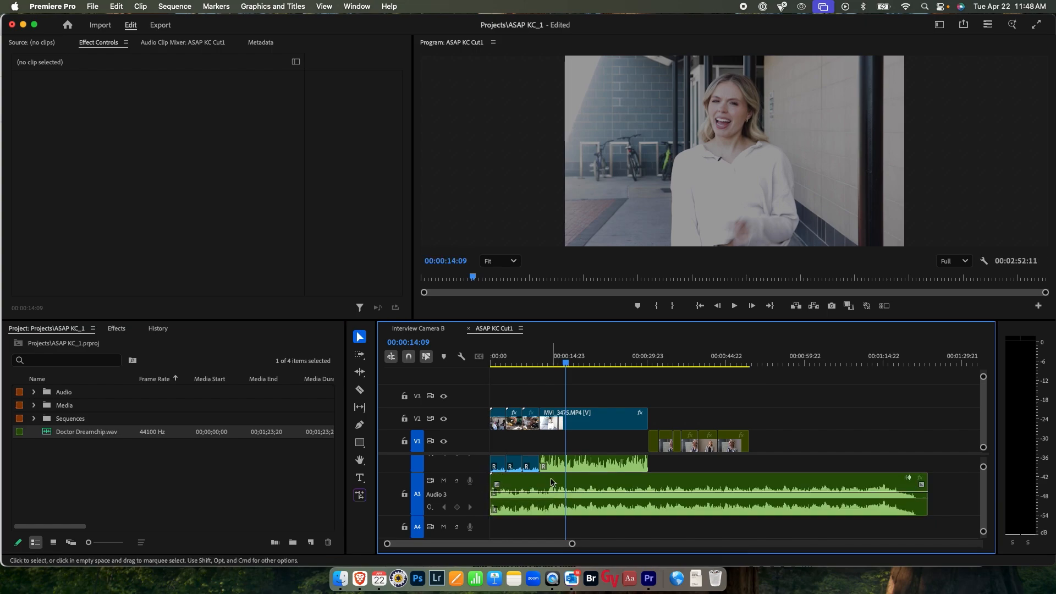
{"action": "scroll", "coordinate": [553, 483], "scroll_direction": "up", "scroll_amount": 1}
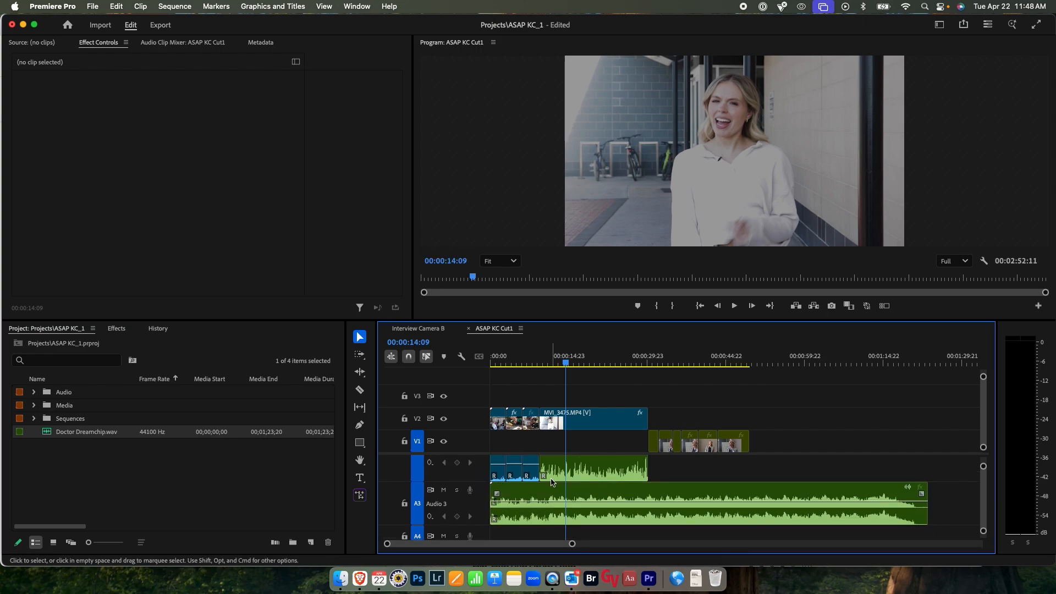
{"action": "left_click", "coordinate": [543, 361]}
{"action": "key", "text": "space"}
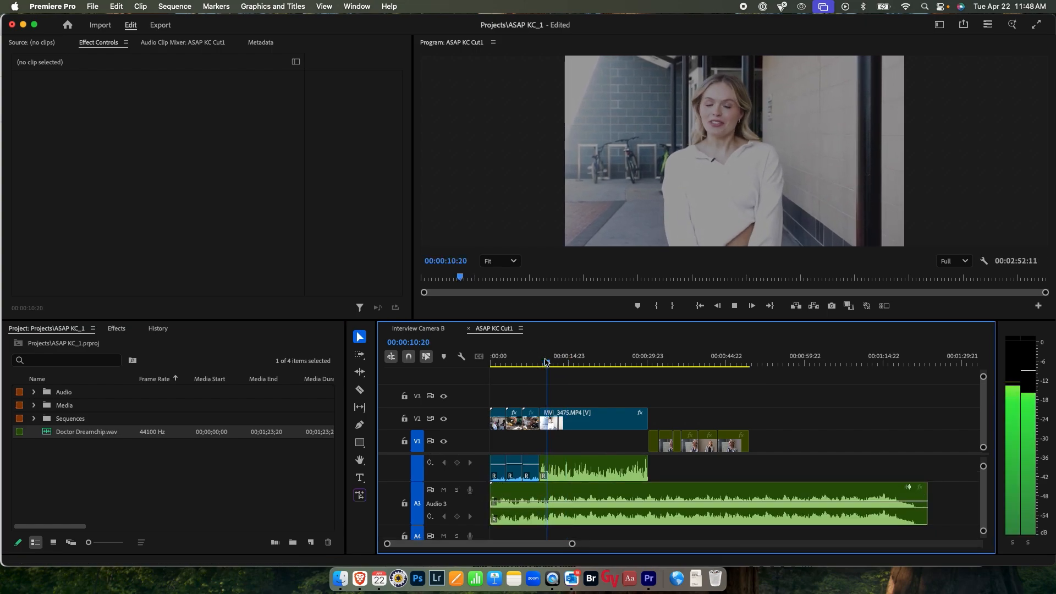
{"action": "key", "text": "space"}
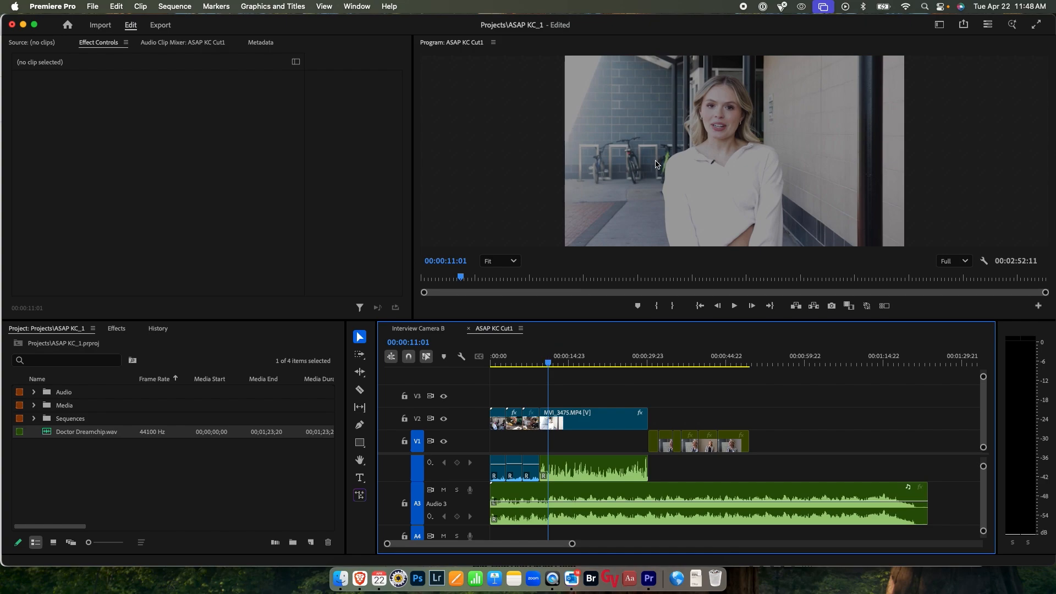
Step: Open the macOS System Settings, search for "audio" and look through the Accessibility Audio options for an output device
{"action": "left_click", "coordinate": [15, 5]}
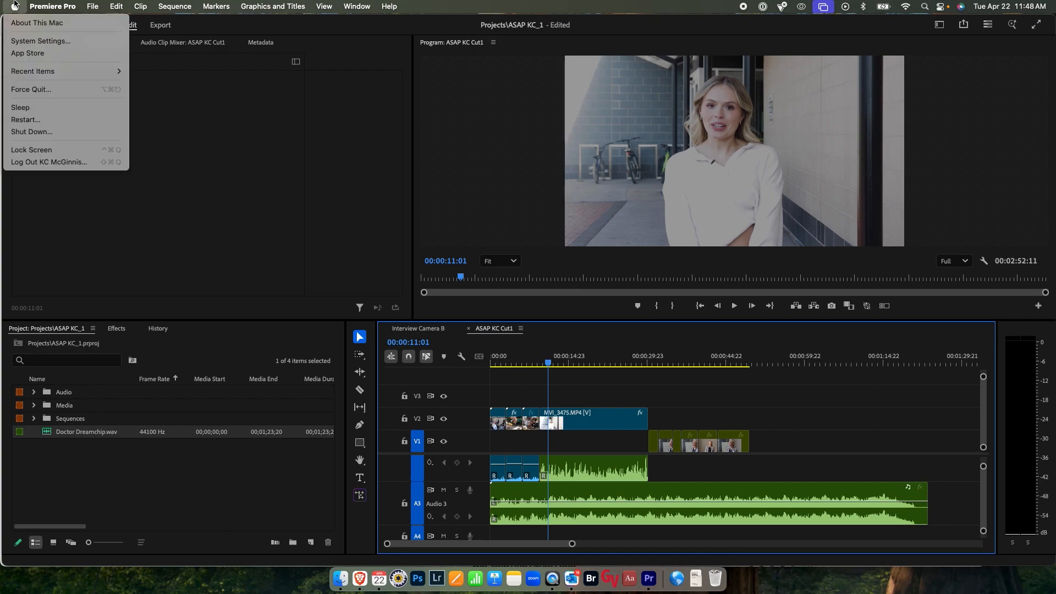
{"action": "left_click", "coordinate": [24, 42]}
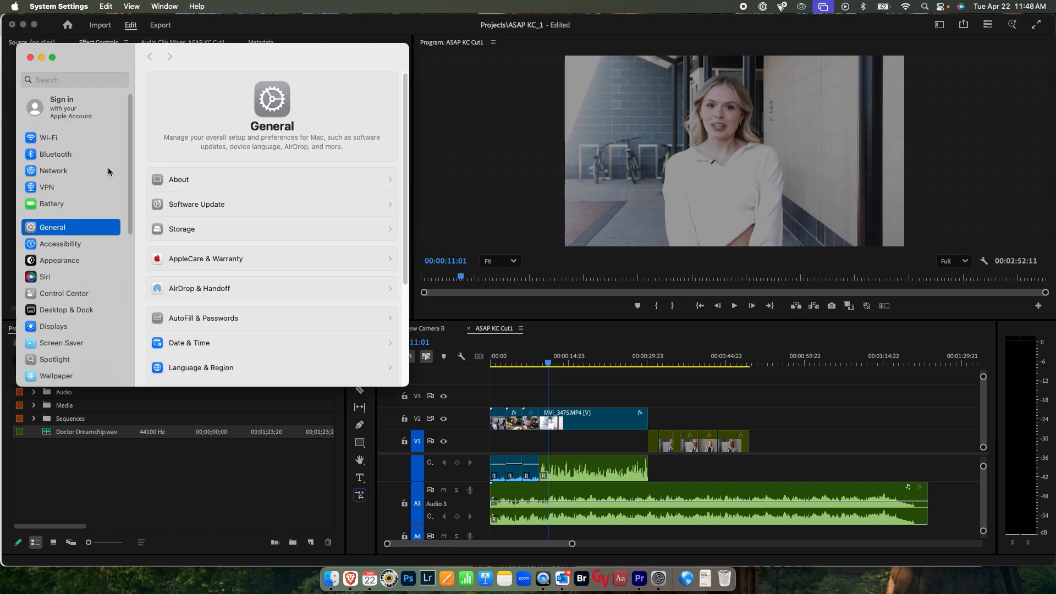
{"action": "left_click", "coordinate": [66, 77]}
{"action": "type", "text": "audio"}
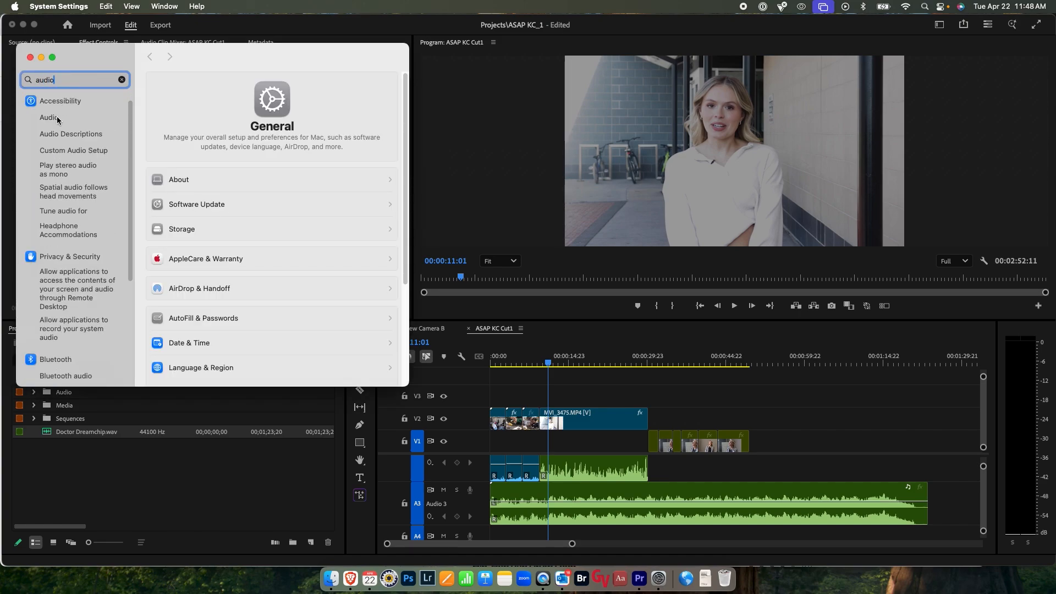
{"action": "left_click", "coordinate": [57, 119]}
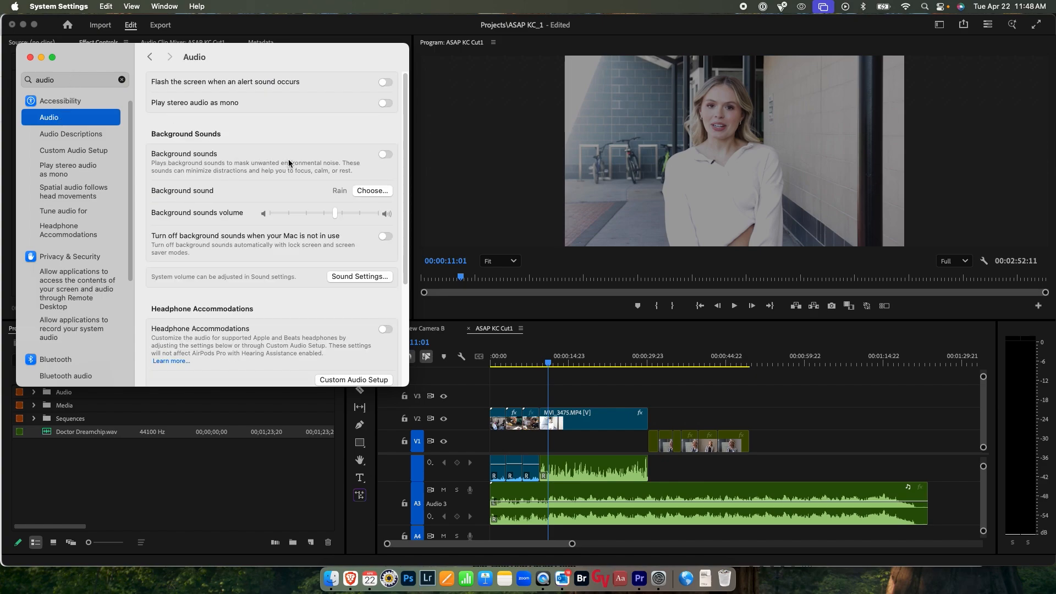
{"action": "scroll", "coordinate": [289, 163], "scroll_direction": "down", "scroll_amount": 2}
{"action": "scroll", "coordinate": [290, 215], "scroll_direction": "down", "scroll_amount": 5}
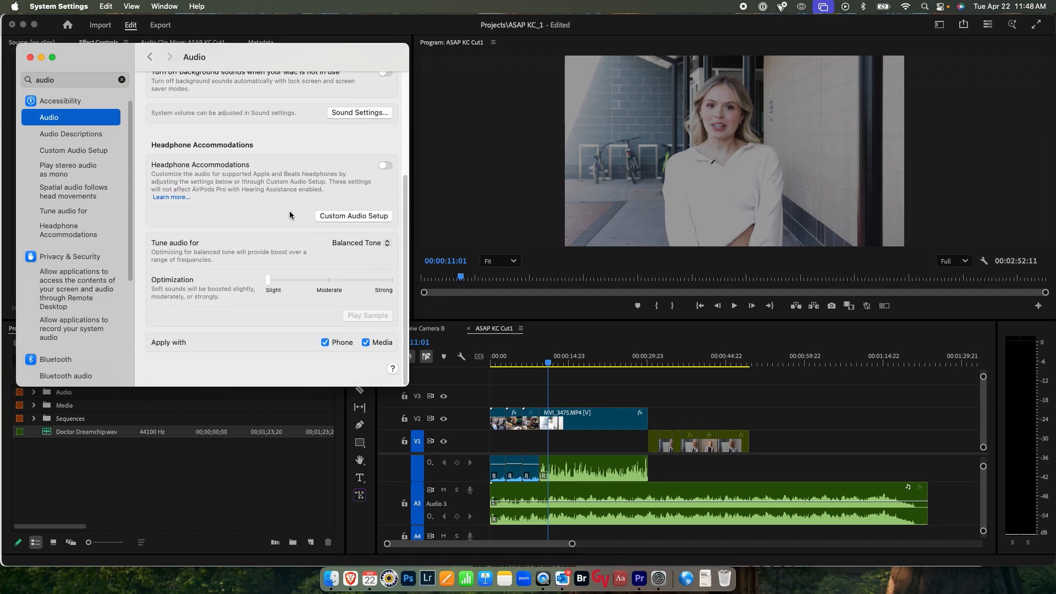
Step: Search System Settings for "sound", select ExtronScalerD as the sound output device and close the settings
{"action": "left_click", "coordinate": [71, 79]}
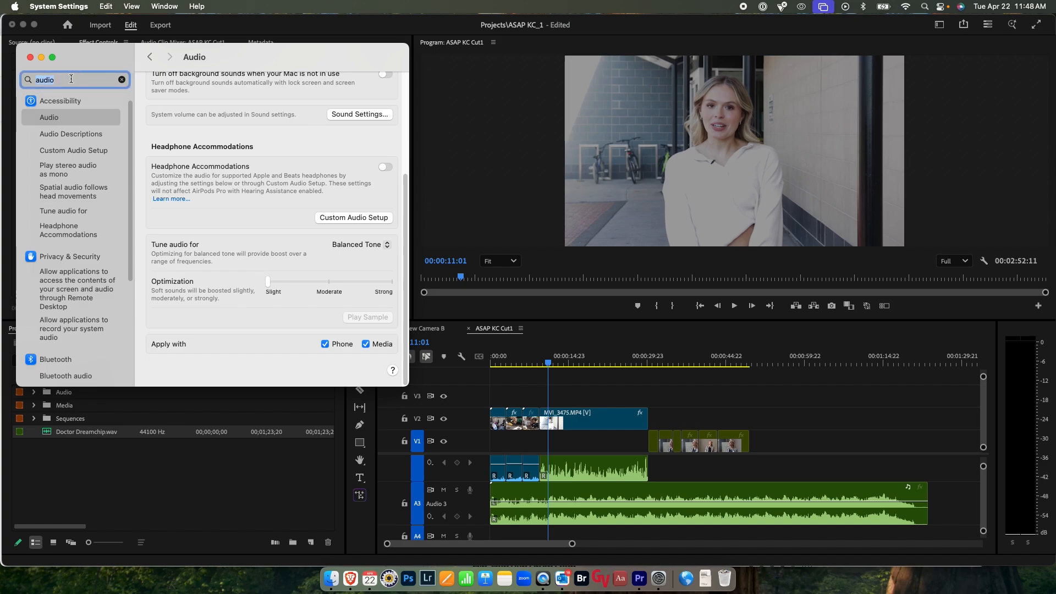
{"action": "type", "text": "sound"}
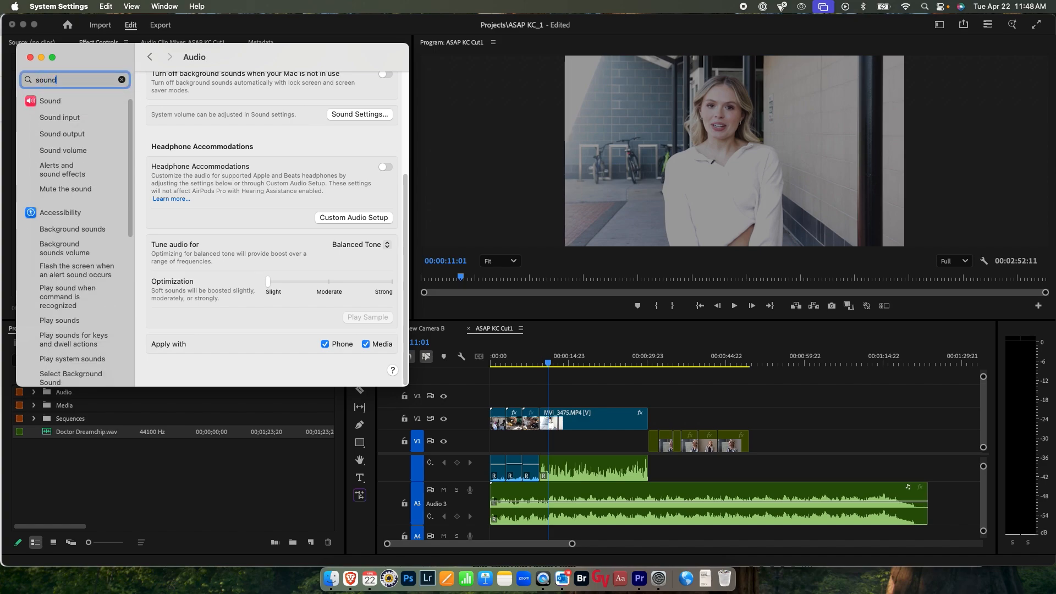
{"action": "left_click", "coordinate": [69, 101]}
{"action": "left_click", "coordinate": [70, 135]}
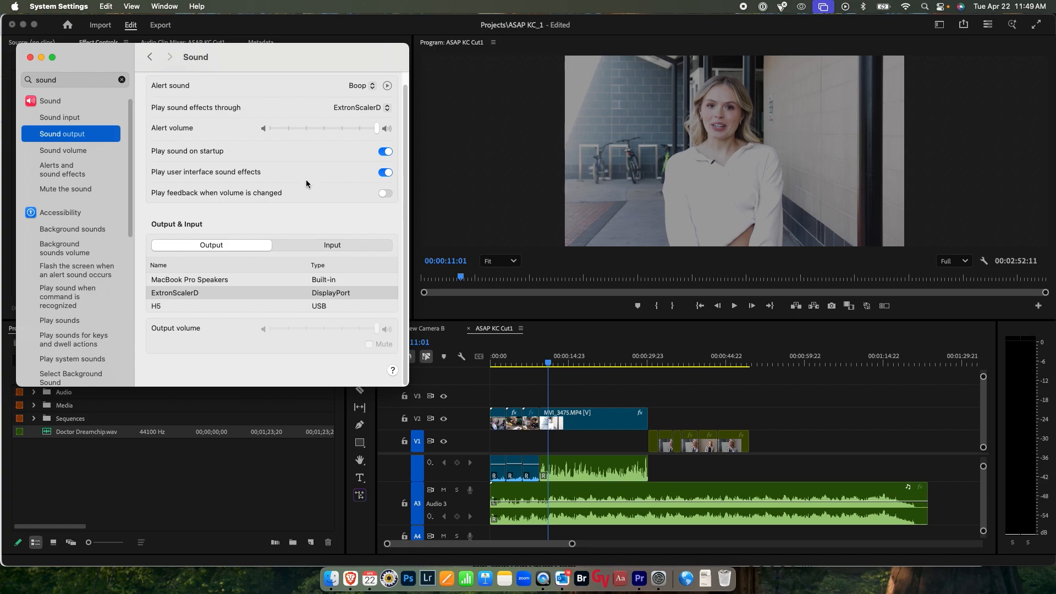
{"action": "left_click", "coordinate": [218, 293]}
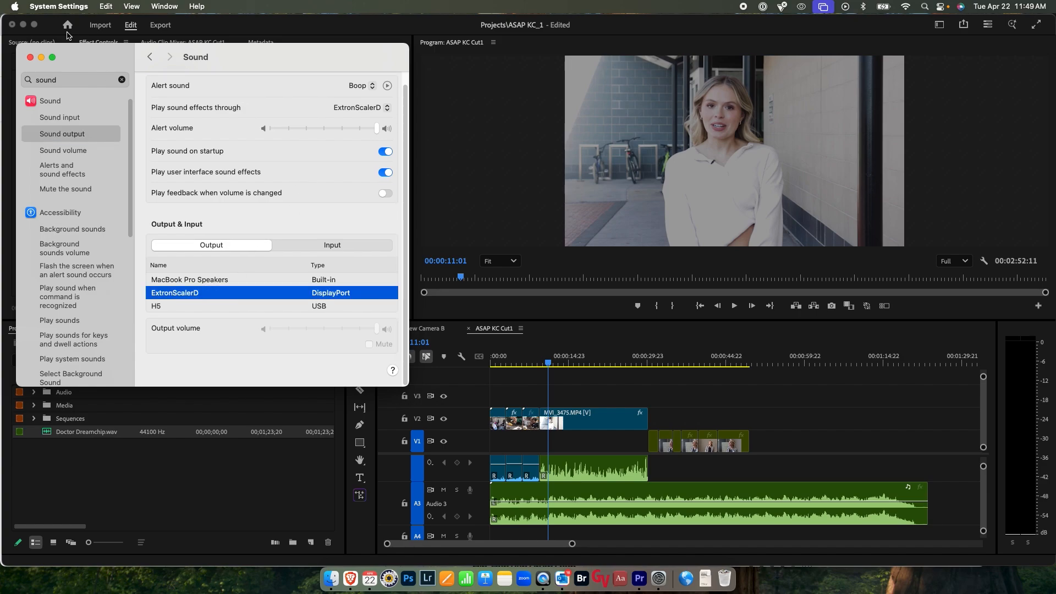
{"action": "left_click", "coordinate": [30, 57]}
Step: Set Premiere Pro's default audio hardware output to ExtronScalerD
{"action": "left_click", "coordinate": [76, 5]}
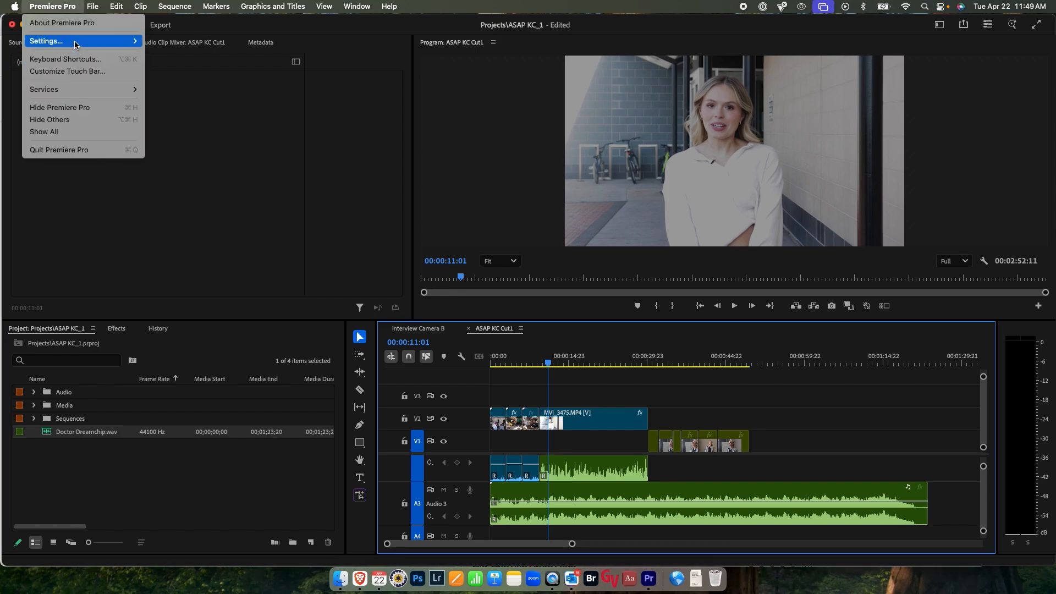
{"action": "mouse_move", "coordinate": [77, 41]}
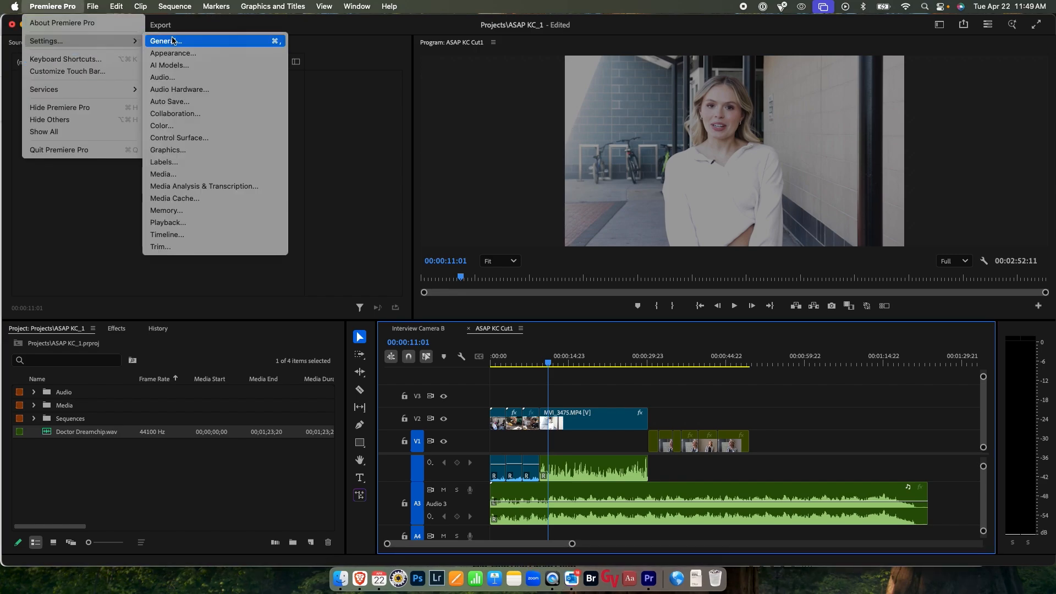
{"action": "left_click", "coordinate": [180, 90]}
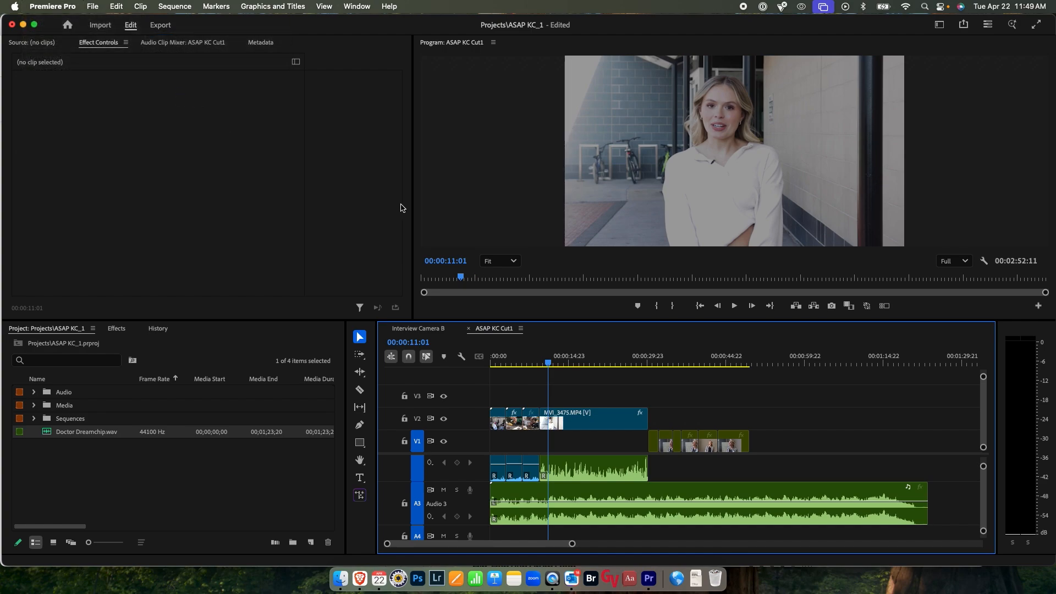
{"action": "left_click", "coordinate": [484, 171]}
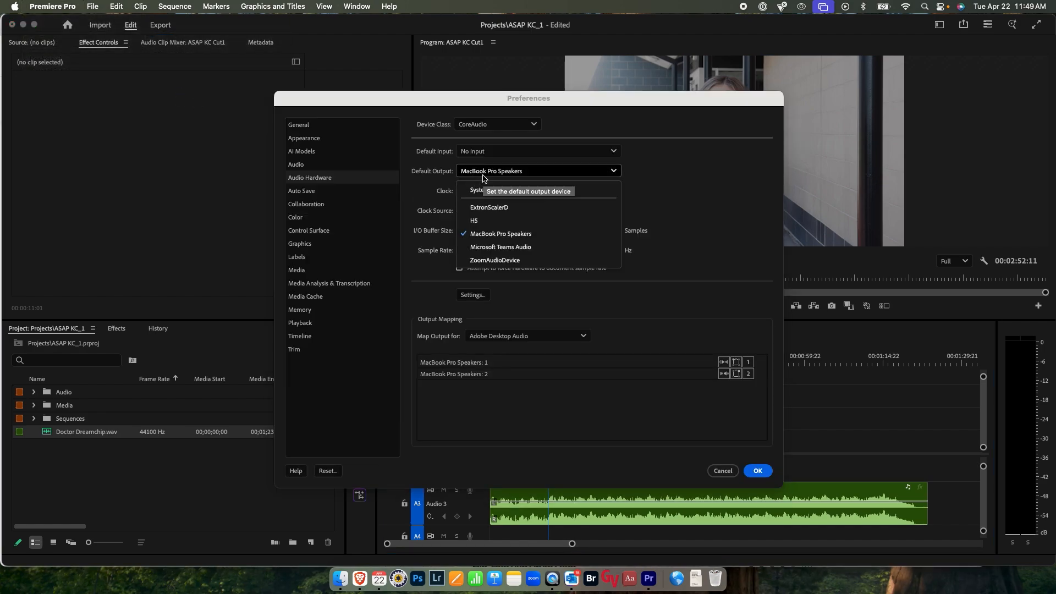
{"action": "left_click", "coordinate": [489, 212]}
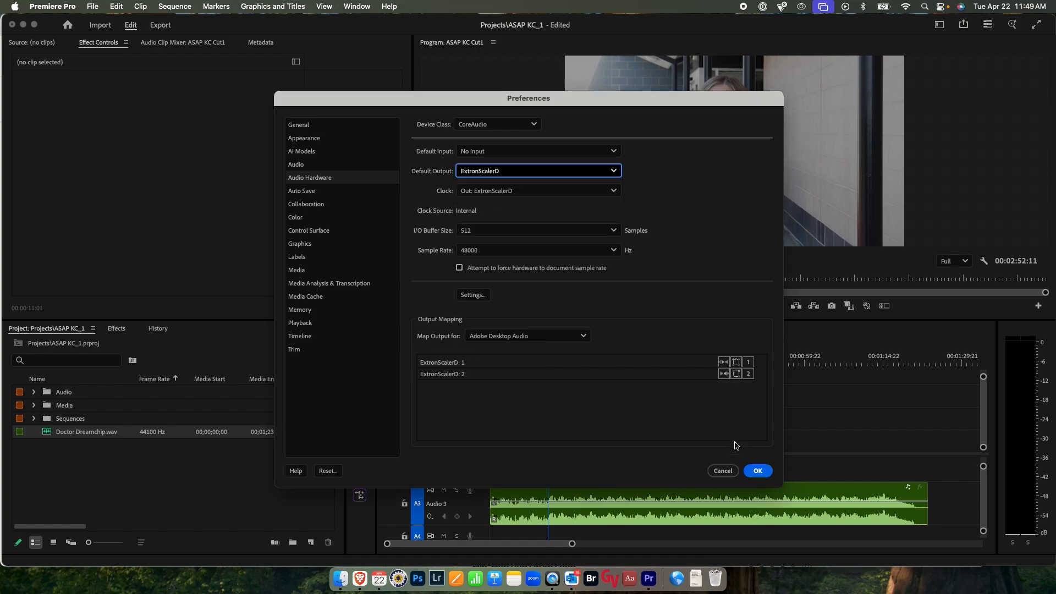
{"action": "left_click", "coordinate": [758, 472]}
Step: Play the sequence from about 14 seconds to check how the A3 music sounds under the presenter's voice
{"action": "left_click", "coordinate": [565, 358]}
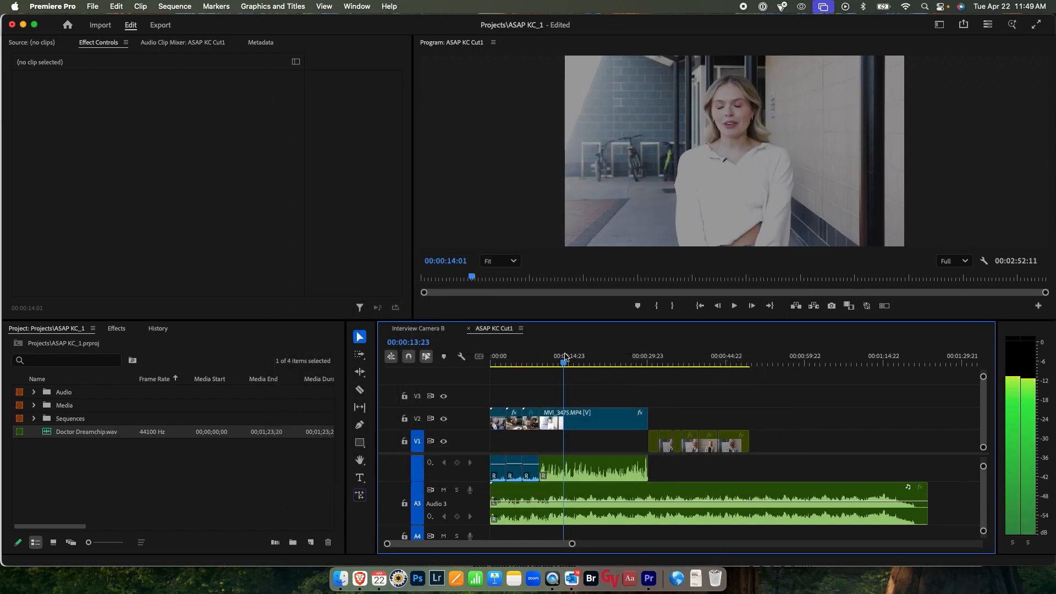
{"action": "key", "text": "space"}
{"action": "key", "text": "space"}
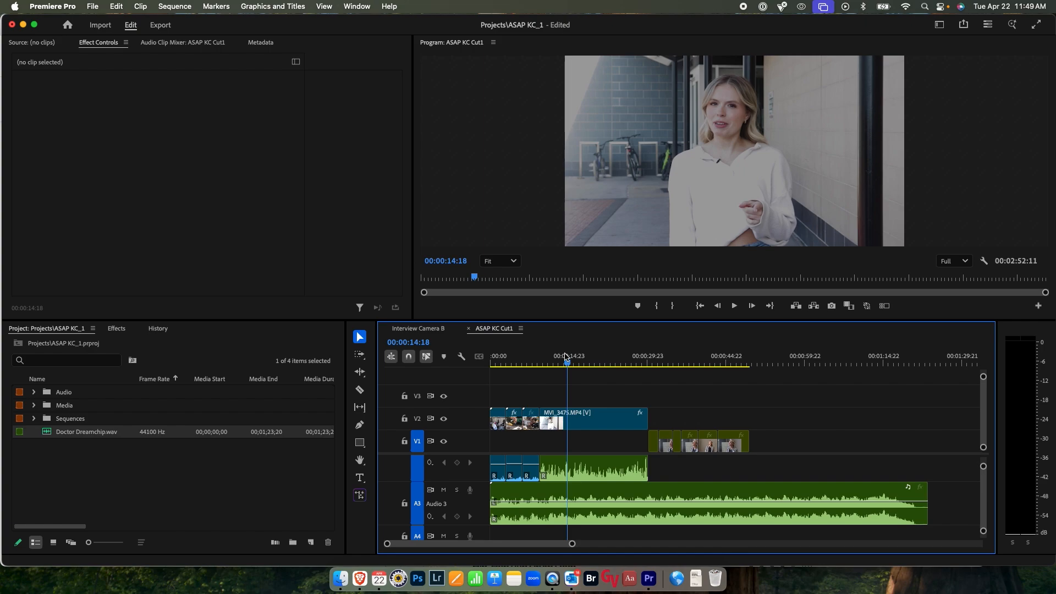
{"action": "scroll", "coordinate": [606, 513], "scroll_direction": "down", "scroll_amount": 3}
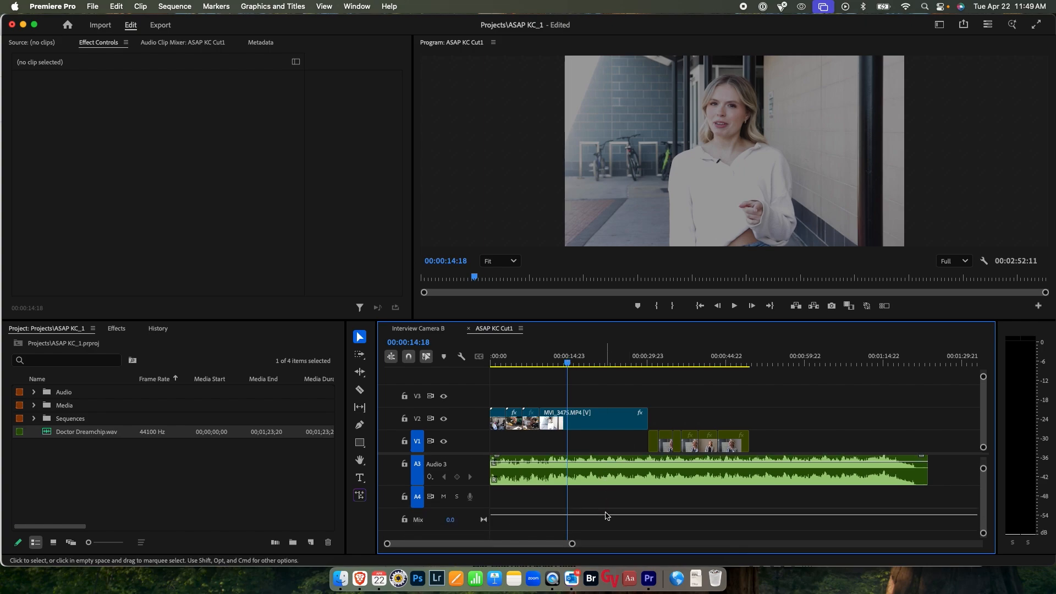
{"action": "scroll", "coordinate": [605, 513], "scroll_direction": "up", "scroll_amount": 4}
{"action": "scroll", "coordinate": [606, 513], "scroll_direction": "down", "scroll_amount": 1}
{"action": "scroll", "coordinate": [606, 514], "scroll_direction": "down", "scroll_amount": 1}
{"action": "left_click", "coordinate": [565, 365]}
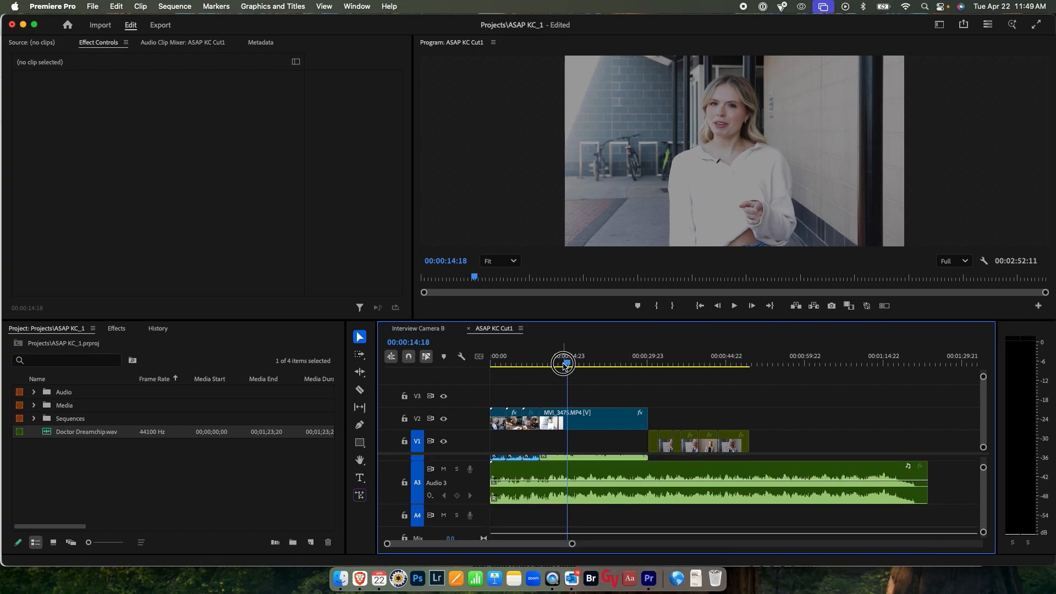
{"action": "key", "text": "space"}
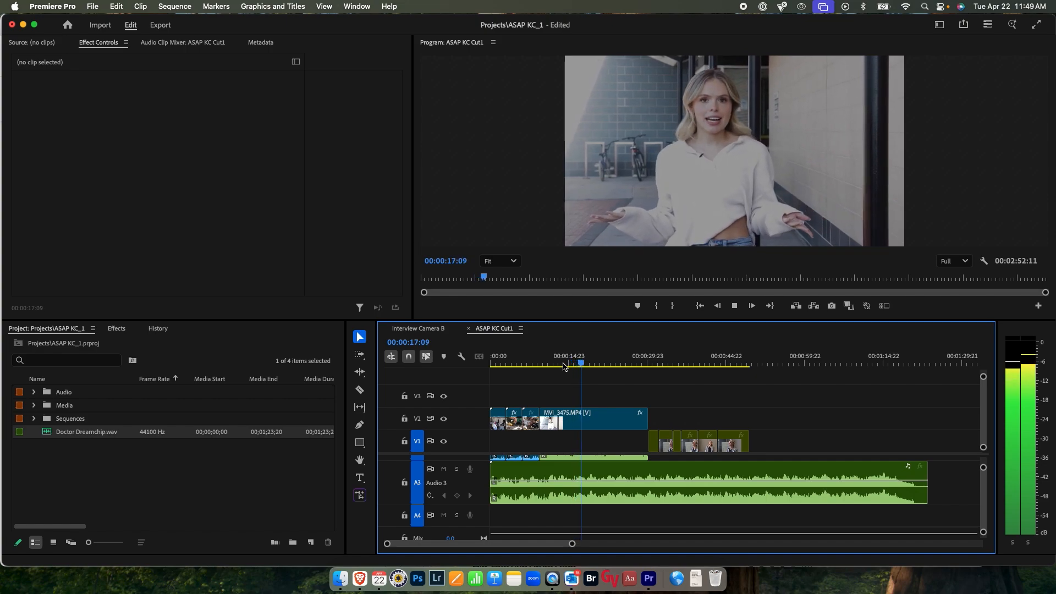
Step: Stop playback and enlarge audio track A3 and the timeline area to give the music clip's waveform more room
{"action": "key", "text": "space"}
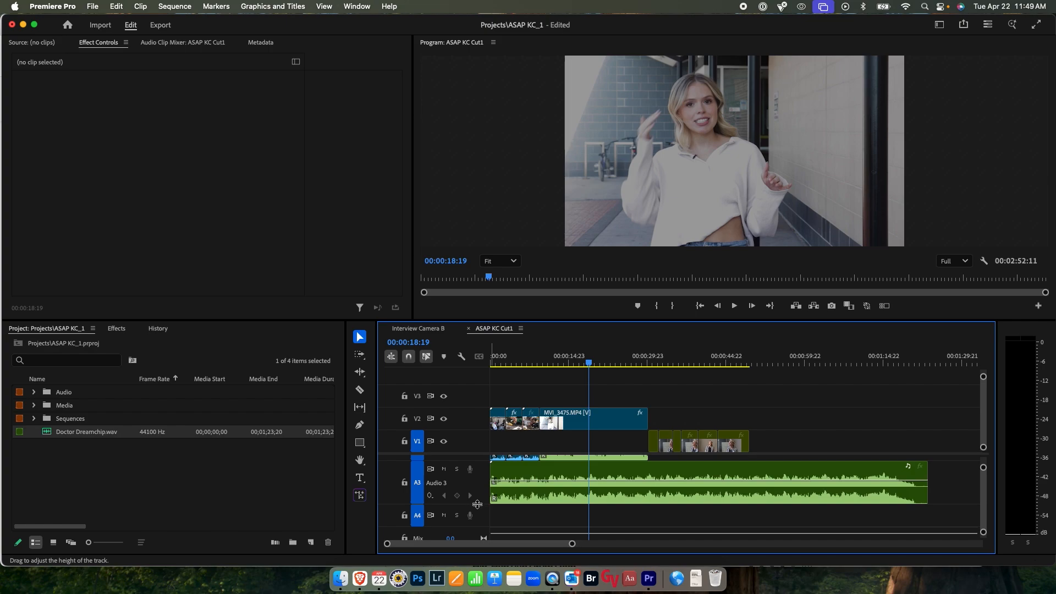
{"action": "mouse_move", "coordinate": [477, 503]}
{"action": "left_mouse_down"}
{"action": "mouse_move", "coordinate": [480, 485]}
{"action": "mouse_move", "coordinate": [478, 522]}
{"action": "left_mouse_up"}
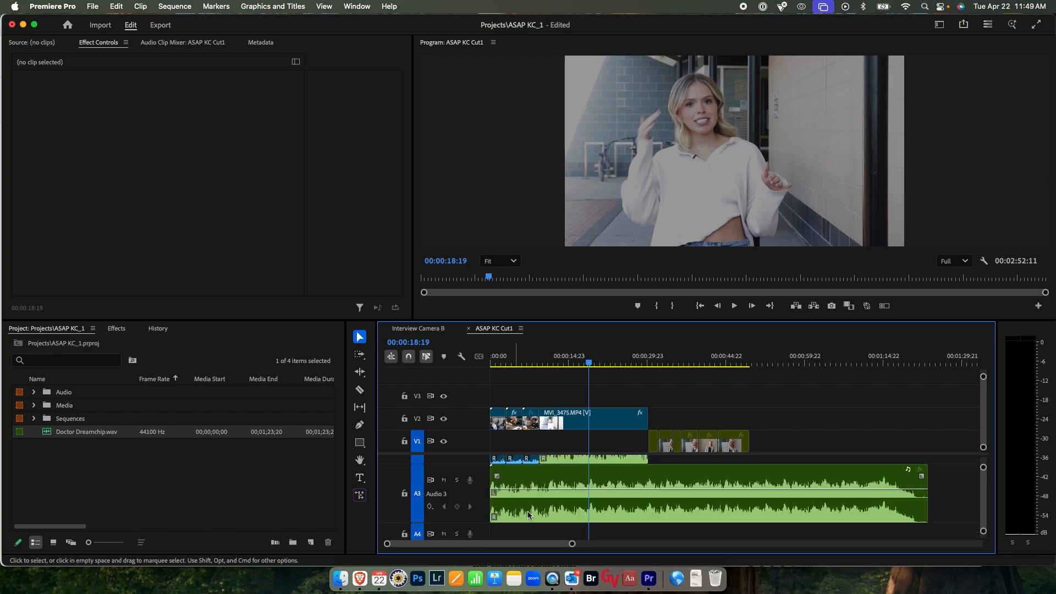
{"action": "scroll", "coordinate": [552, 500], "scroll_direction": "down", "scroll_amount": 3}
{"action": "scroll", "coordinate": [553, 500], "scroll_direction": "up", "scroll_amount": 3}
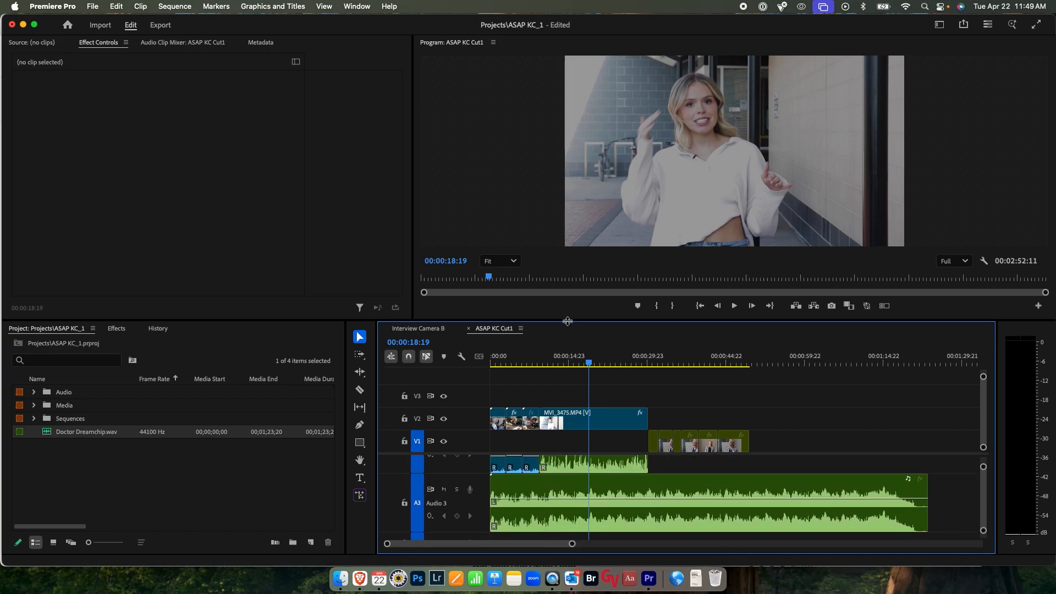
{"action": "left_click_drag", "start_coordinate": [570, 323], "coordinate": [572, 275]}
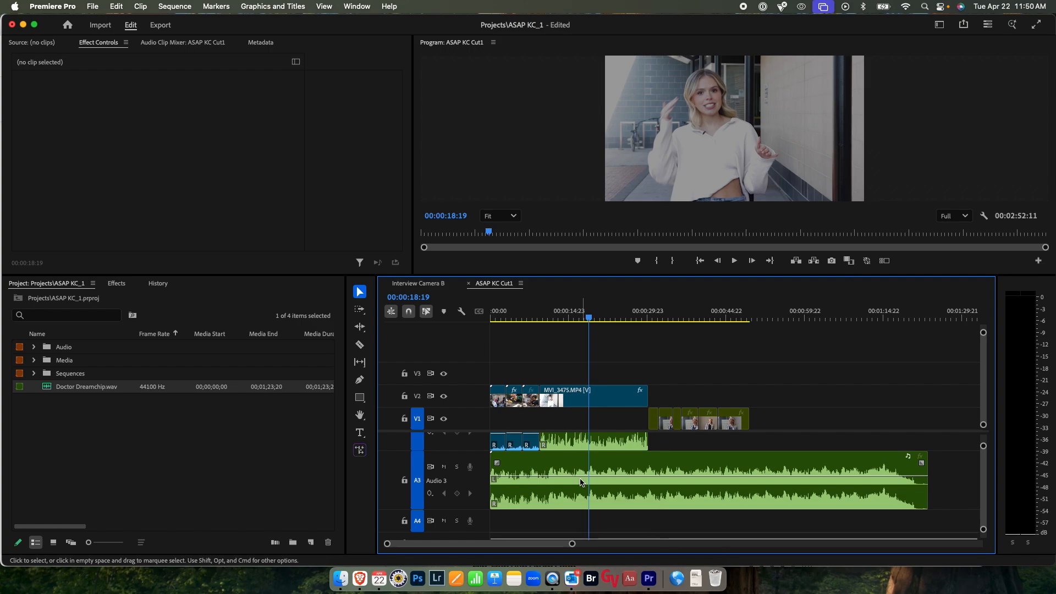
Step: Lower the volume of the Doctor Dreamchip.wav clip on A3 and play part of the presenter's section to check the balance
{"action": "left_click_drag", "start_coordinate": [583, 483], "coordinate": [582, 501]}
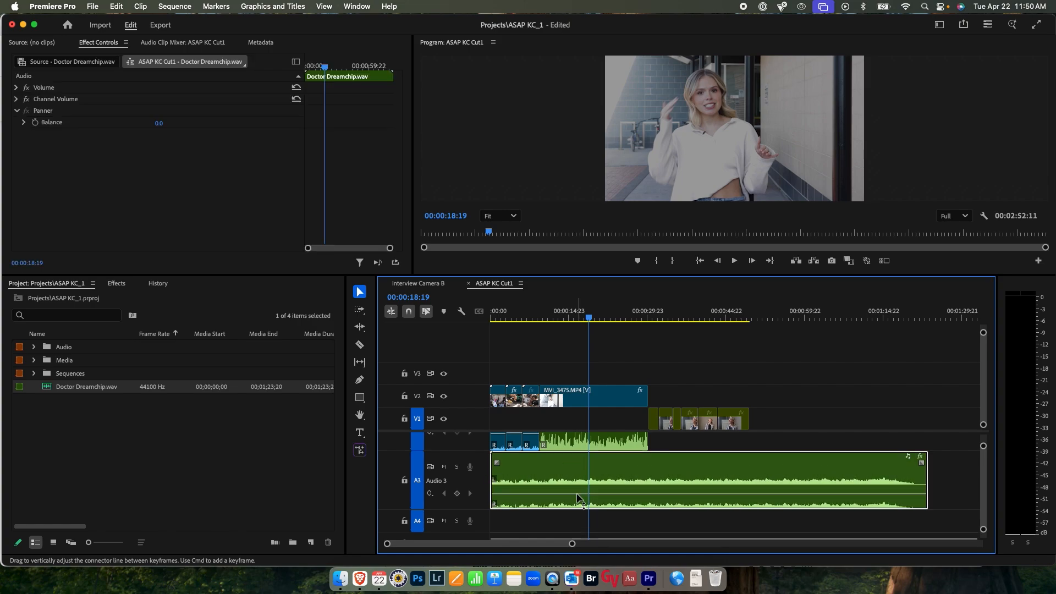
{"action": "left_click", "coordinate": [556, 315]}
{"action": "key", "text": "space"}
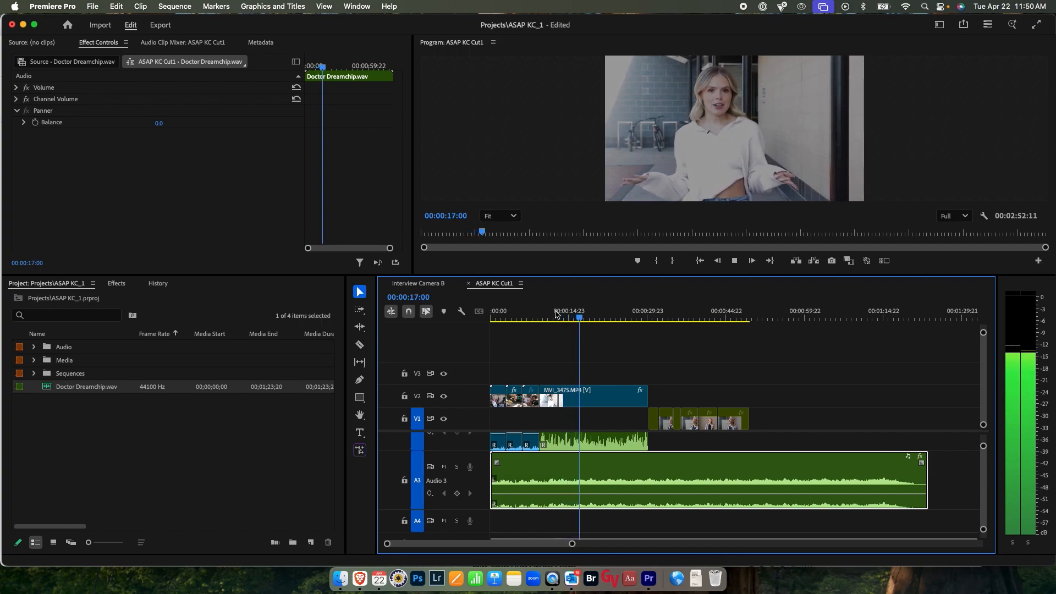
{"action": "key", "text": "space"}
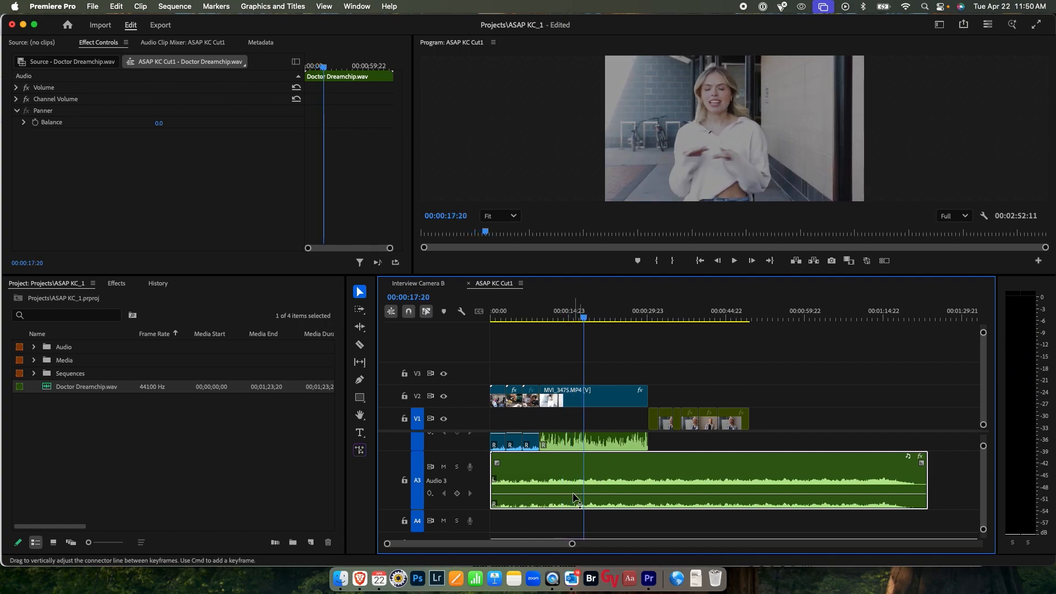
Step: Reduce the A3 music volume further, listen to it under the presenter's voice from 00:00:17:20, and save the project
{"action": "left_click_drag", "start_coordinate": [584, 487], "coordinate": [584, 499]}
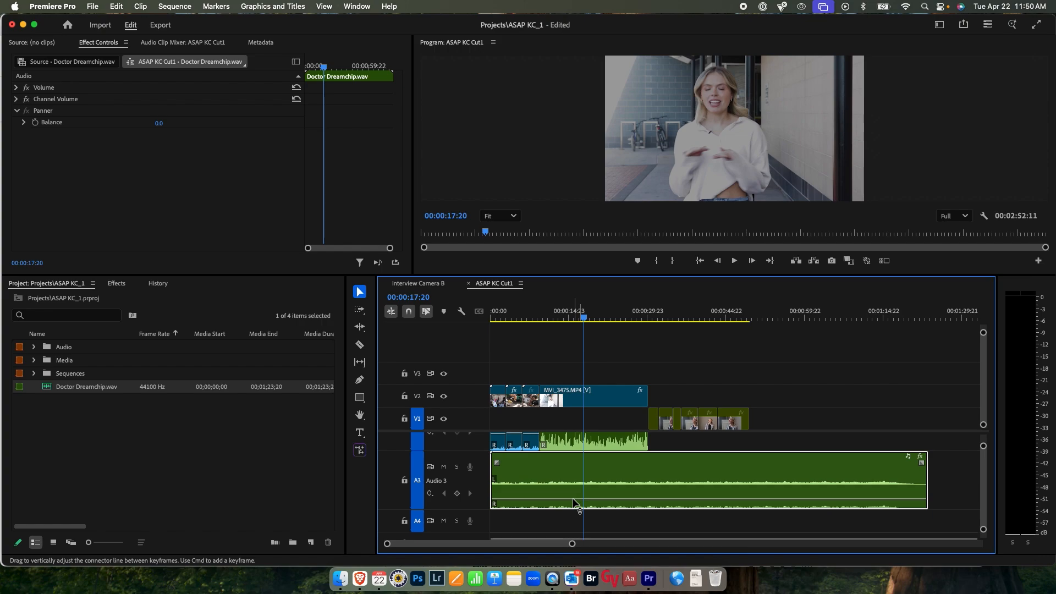
{"action": "key", "text": "space"}
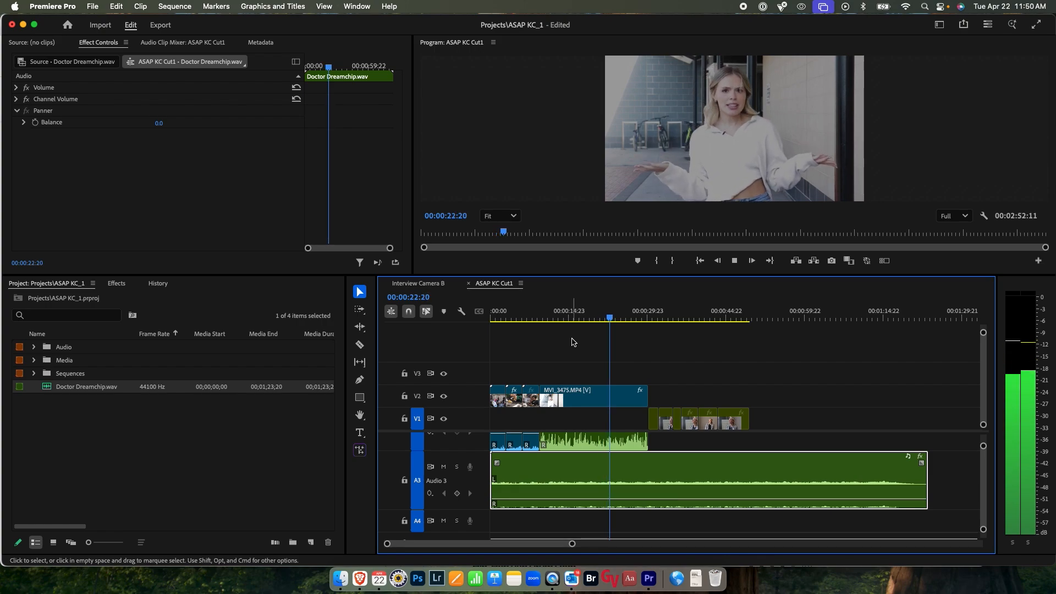
{"action": "key", "text": "space"}
{"action": "key", "text": "super+s"}
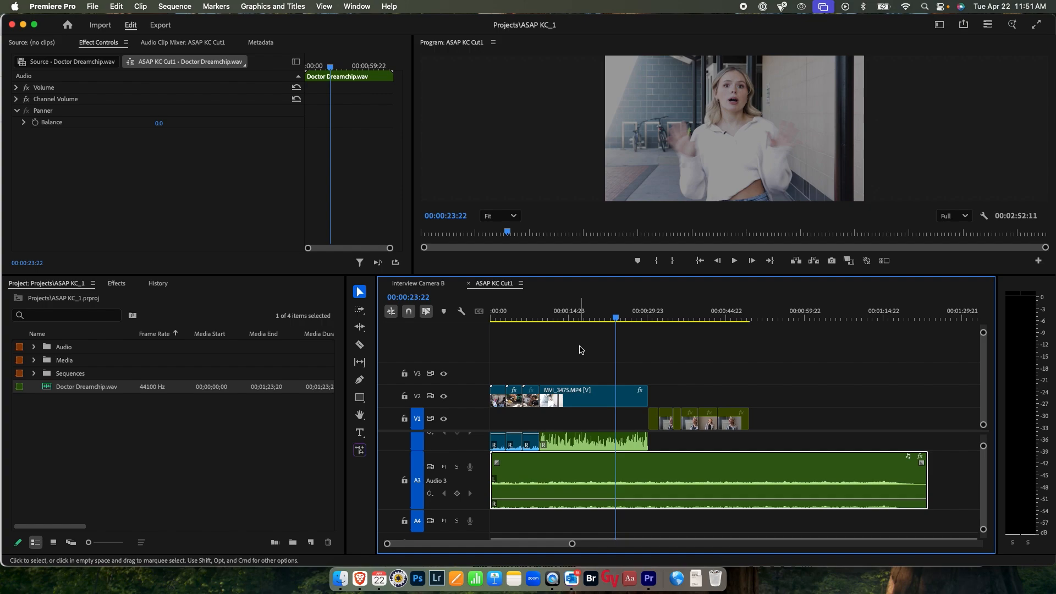
Step: Add two volume keyframes to the A3 music near 00:00:23:22 and 00:00:27:01, and raise the second one to fade the music up
{"action": "scroll", "coordinate": [644, 479], "scroll_direction": "down", "scroll_amount": 2}
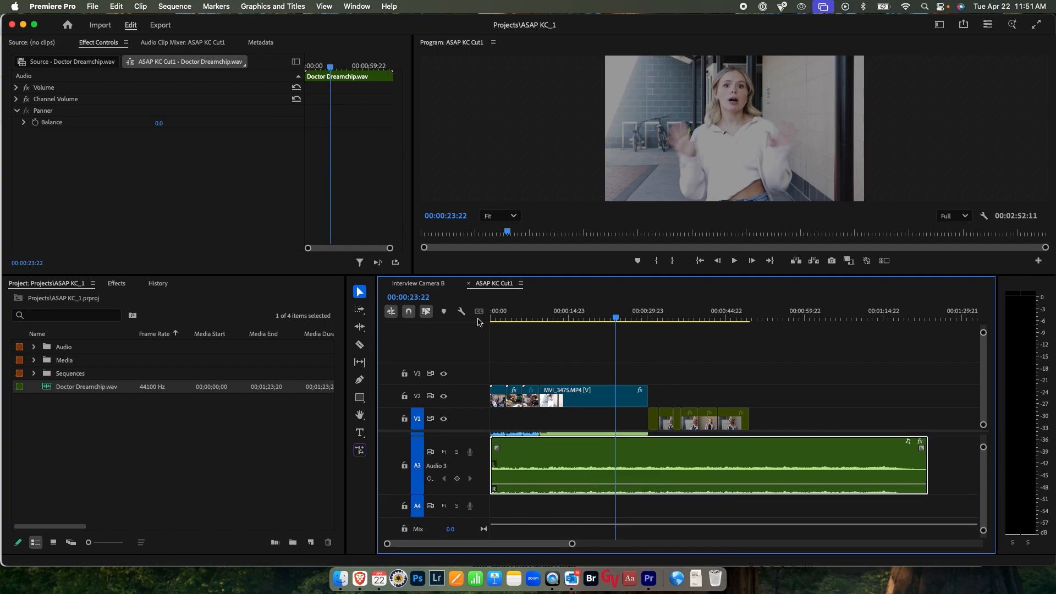
{"action": "left_click", "coordinate": [361, 380]}
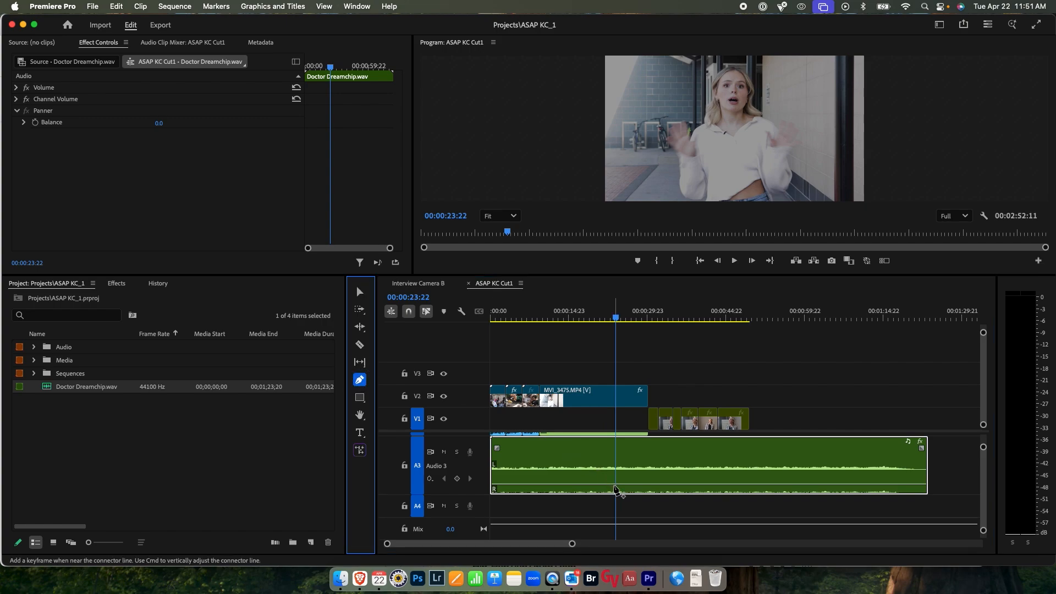
{"action": "left_click", "coordinate": [615, 486]}
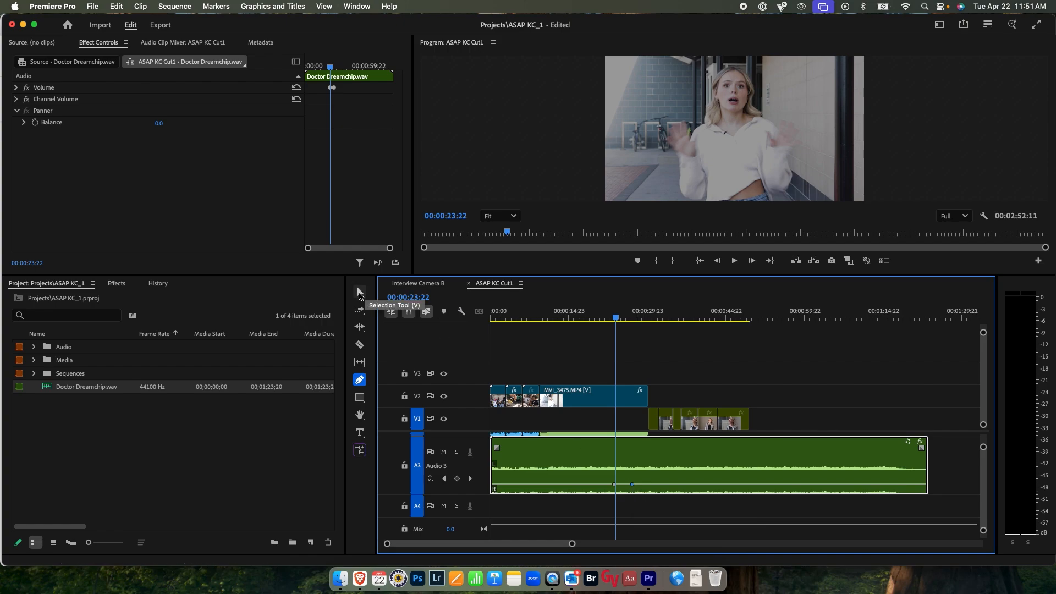
{"action": "left_click", "coordinate": [359, 293]}
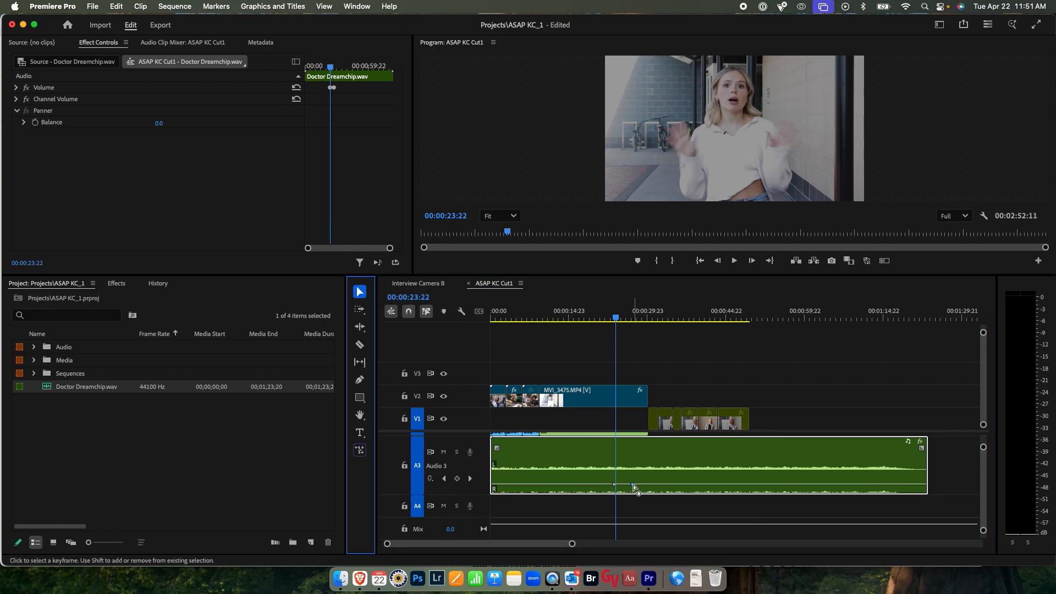
{"action": "left_click_drag", "start_coordinate": [632, 486], "coordinate": [632, 477]}
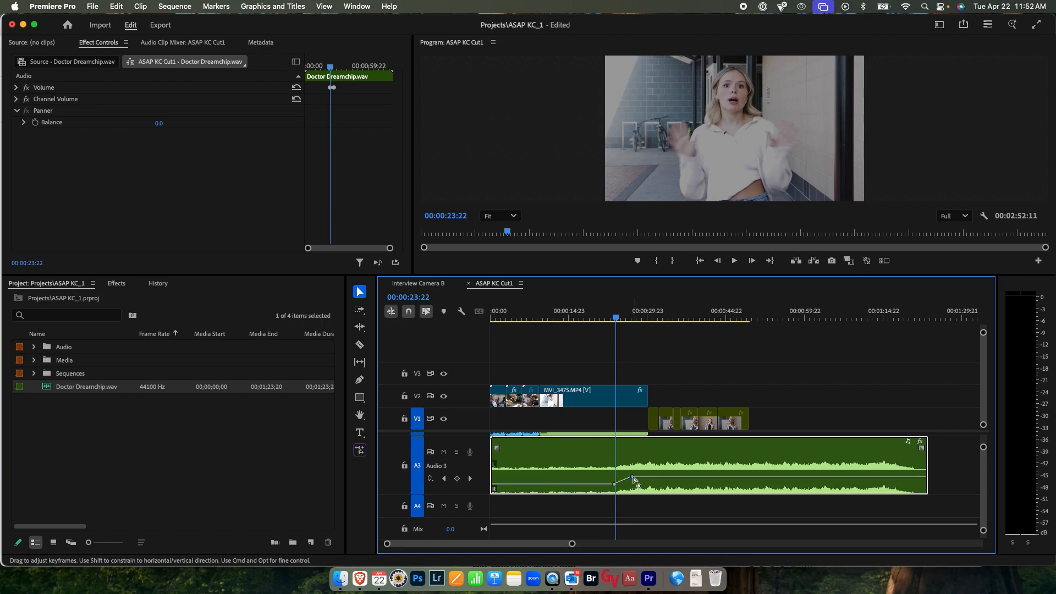
{"action": "left_click", "coordinate": [361, 293]}
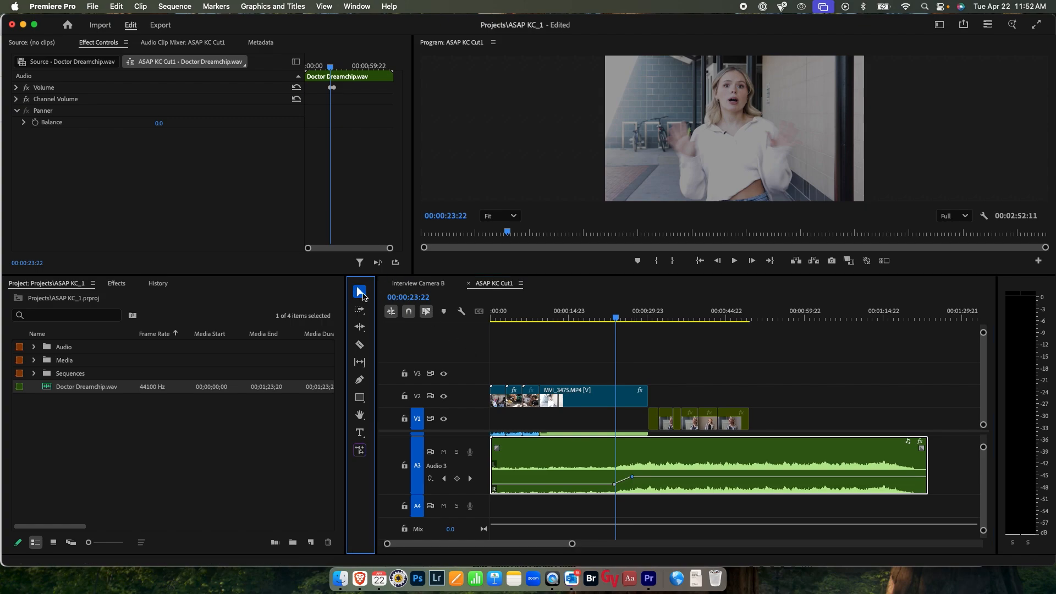
Step: Bring the second A3 music keyframe down to -28.5 dB and play from 00:00:27:19 into the interview
{"action": "scroll", "coordinate": [651, 470], "scroll_direction": "up", "scroll_amount": 3}
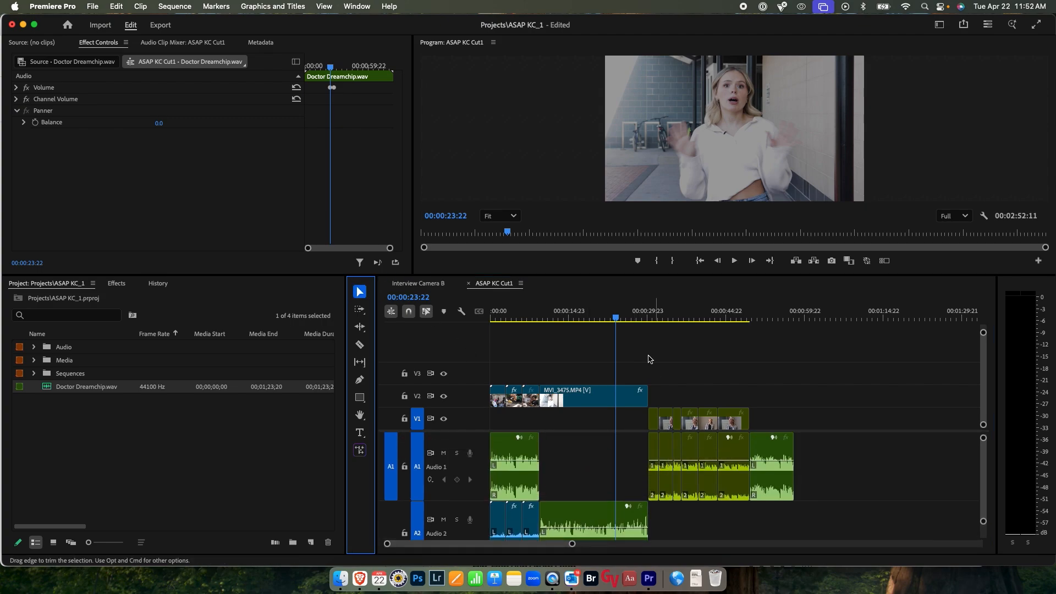
{"action": "left_click", "coordinate": [637, 318]}
{"action": "scroll", "coordinate": [637, 468], "scroll_direction": "down", "scroll_amount": 3}
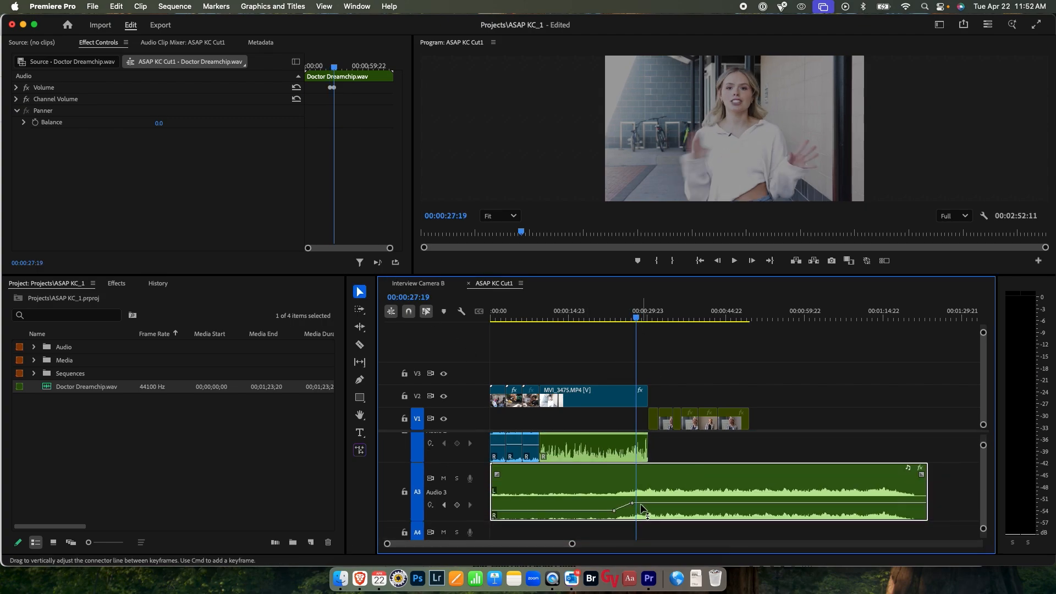
{"action": "left_click_drag", "start_coordinate": [632, 511], "coordinate": [632, 510]}
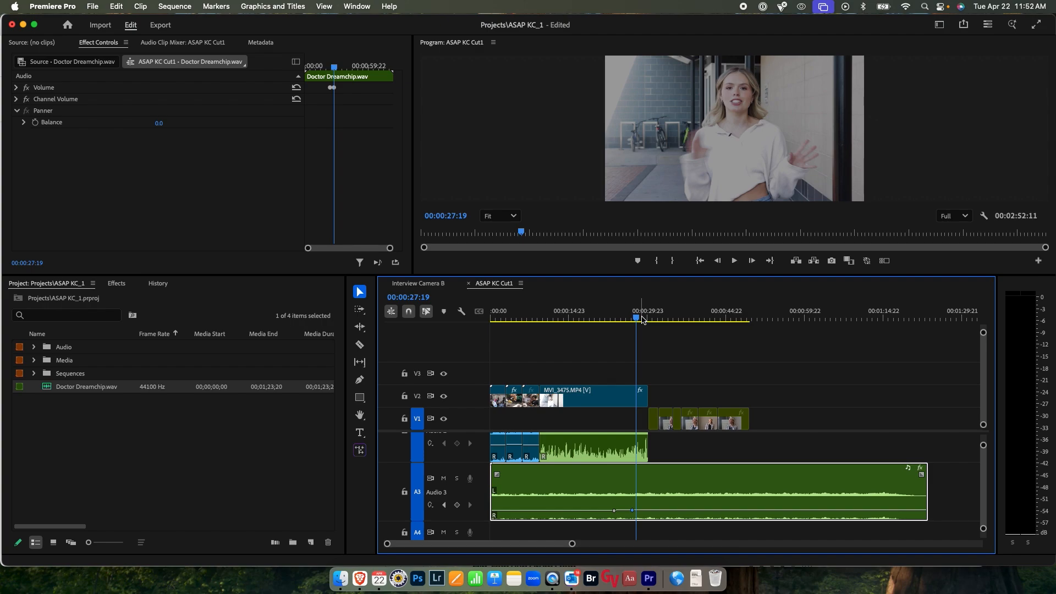
{"action": "key", "text": "space"}
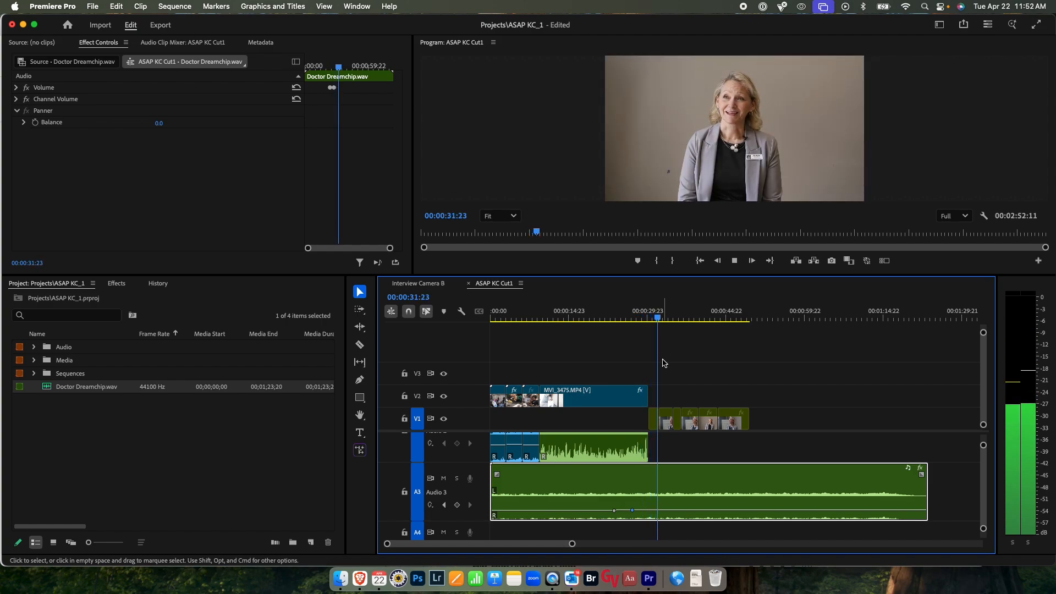
{"action": "key", "text": "space"}
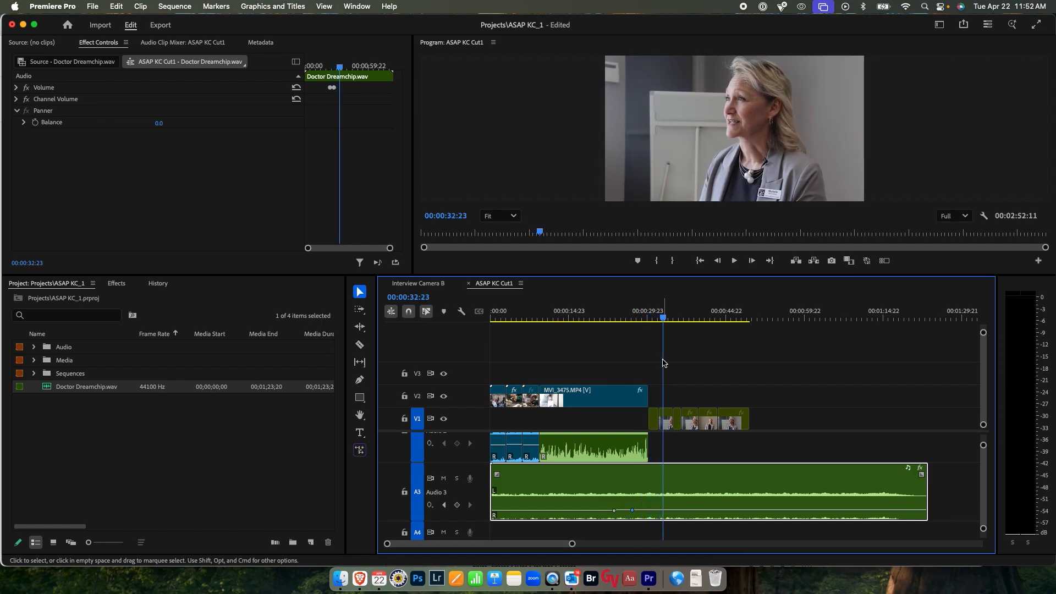
Step: Lower the second A3 music keyframe below the first one, and play from 00:00:26:18 into the interview to check the mix
{"action": "left_click", "coordinate": [631, 510]}
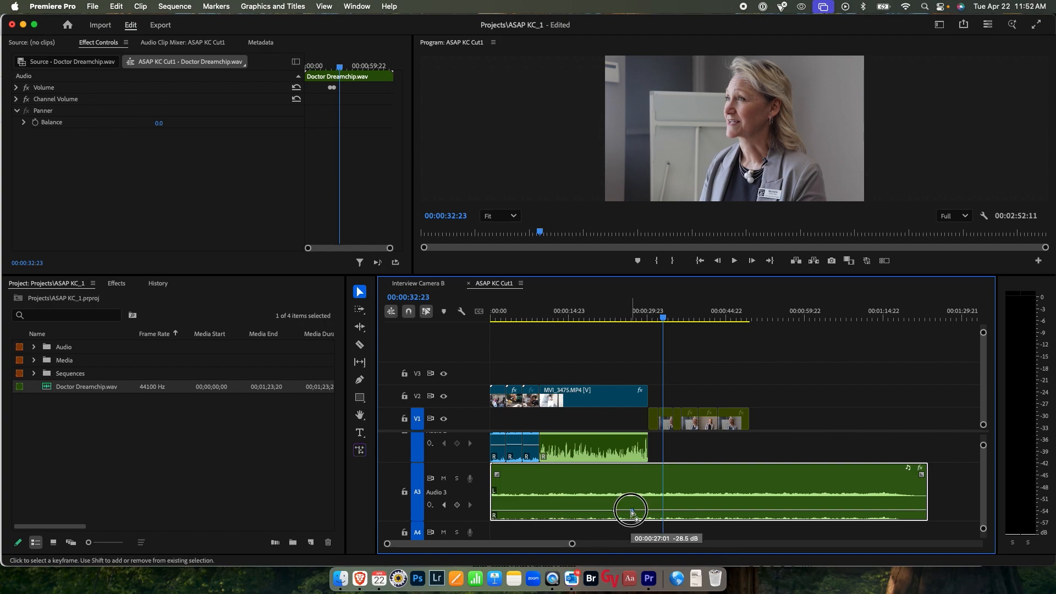
{"action": "left_click_drag", "start_coordinate": [632, 511], "coordinate": [633, 515]}
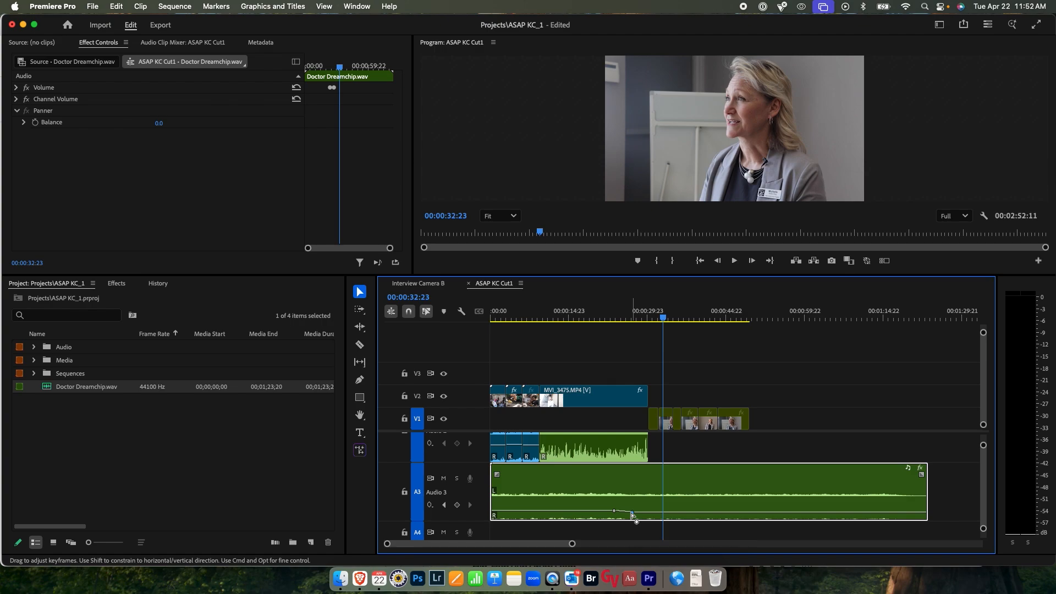
{"action": "scroll", "coordinate": [632, 495], "scroll_direction": "up", "scroll_amount": 3}
{"action": "scroll", "coordinate": [644, 358], "scroll_direction": "right", "scroll_amount": 1}
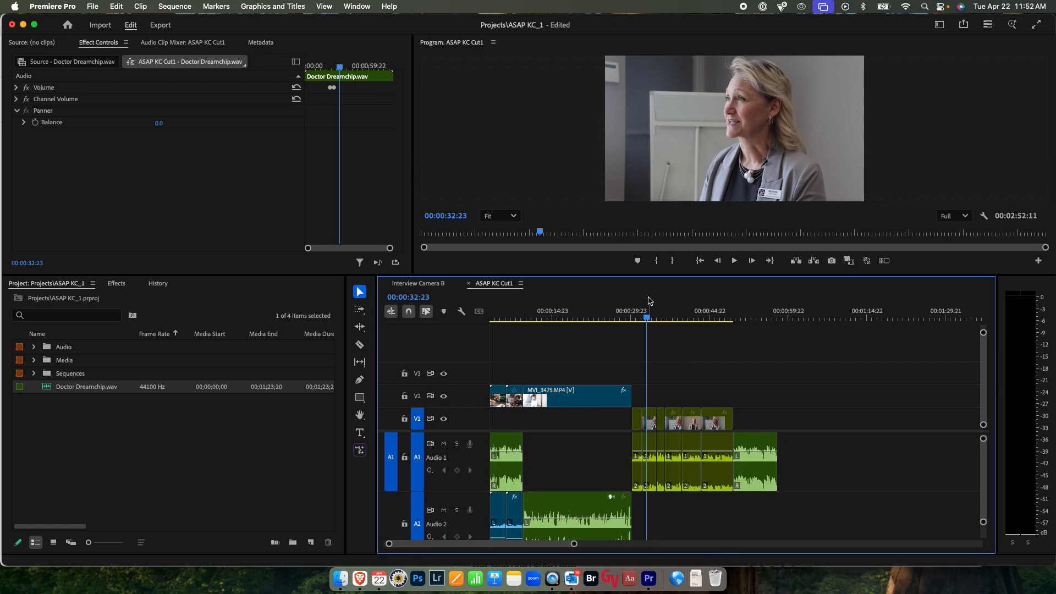
{"action": "left_click_drag", "start_coordinate": [622, 315], "coordinate": [616, 317]}
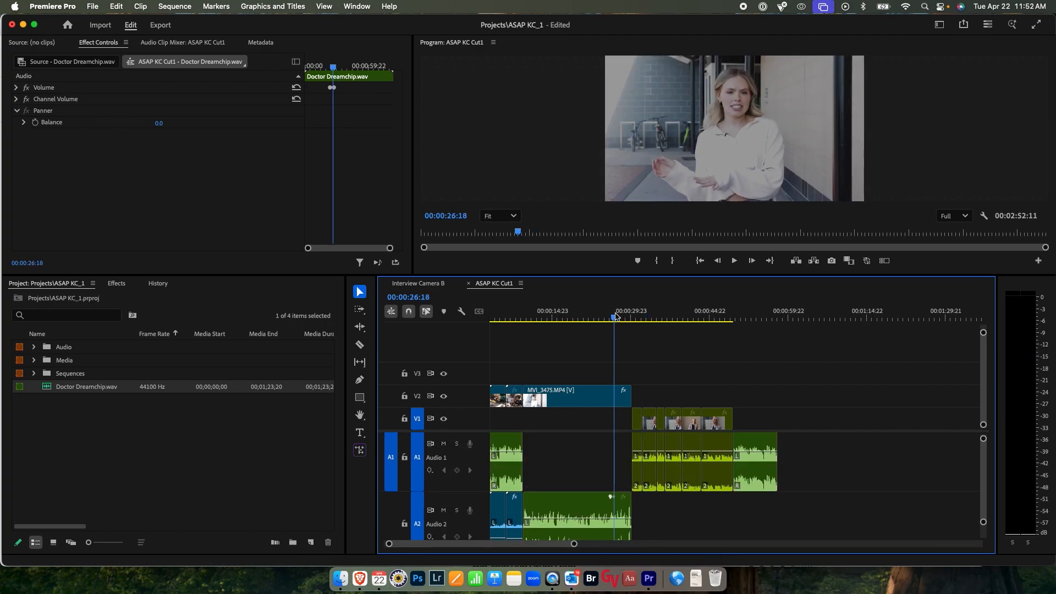
{"action": "key", "text": "space"}
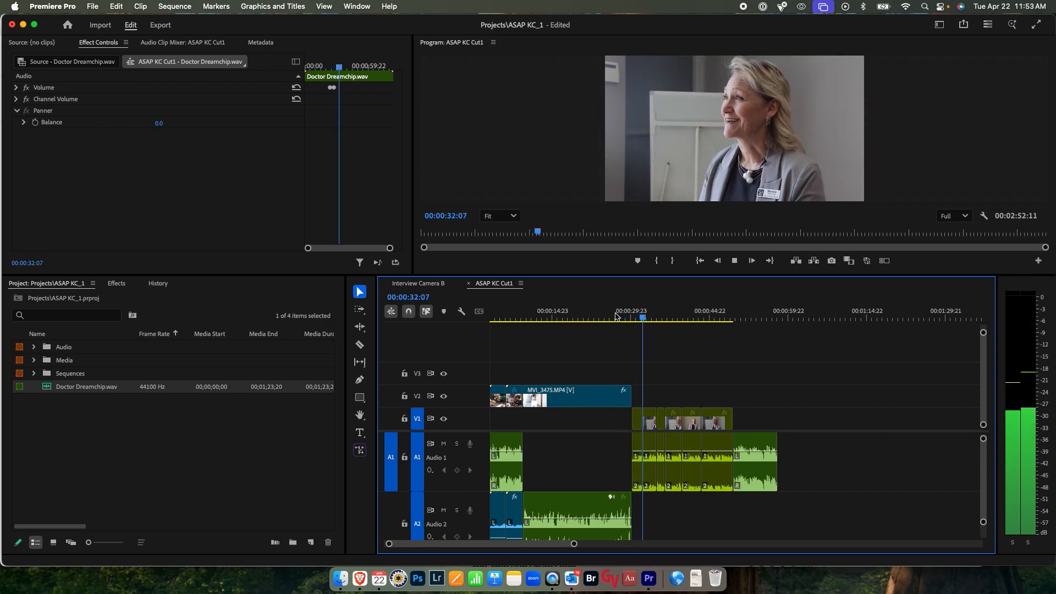
{"action": "key", "text": "space"}
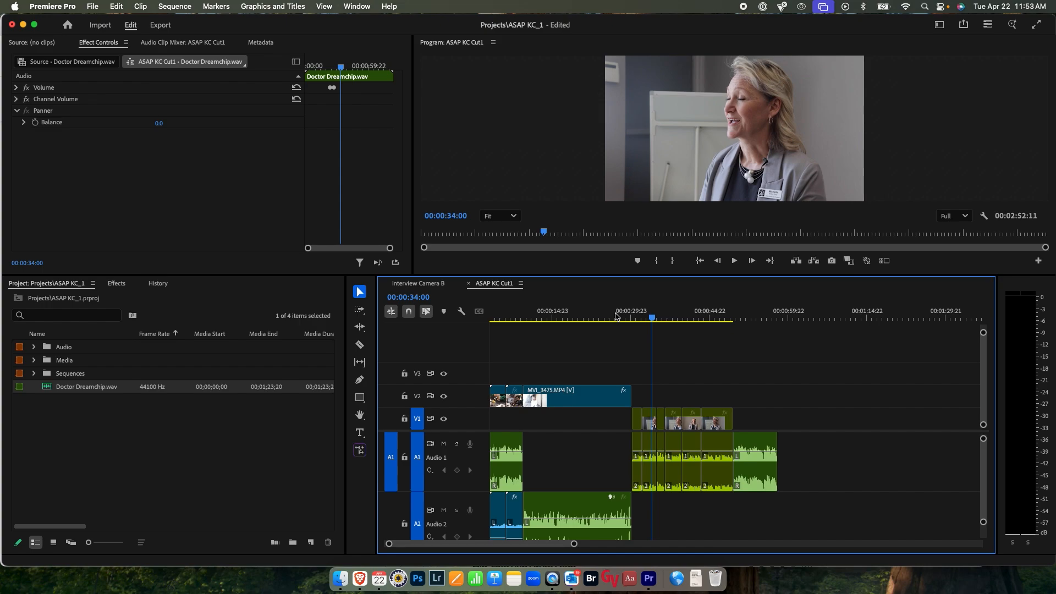
Step: Raise the volume of the first two interview clips on A1 and play from 00:00:28:03 to compare them with the presenter's voice
{"action": "left_click", "coordinate": [574, 544]}
{"action": "left_click_drag", "start_coordinate": [574, 547], "coordinate": [512, 553]}
{"action": "scroll", "coordinate": [670, 483], "scroll_direction": "up", "scroll_amount": 1}
{"action": "scroll", "coordinate": [671, 484], "scroll_direction": "right", "scroll_amount": 3}
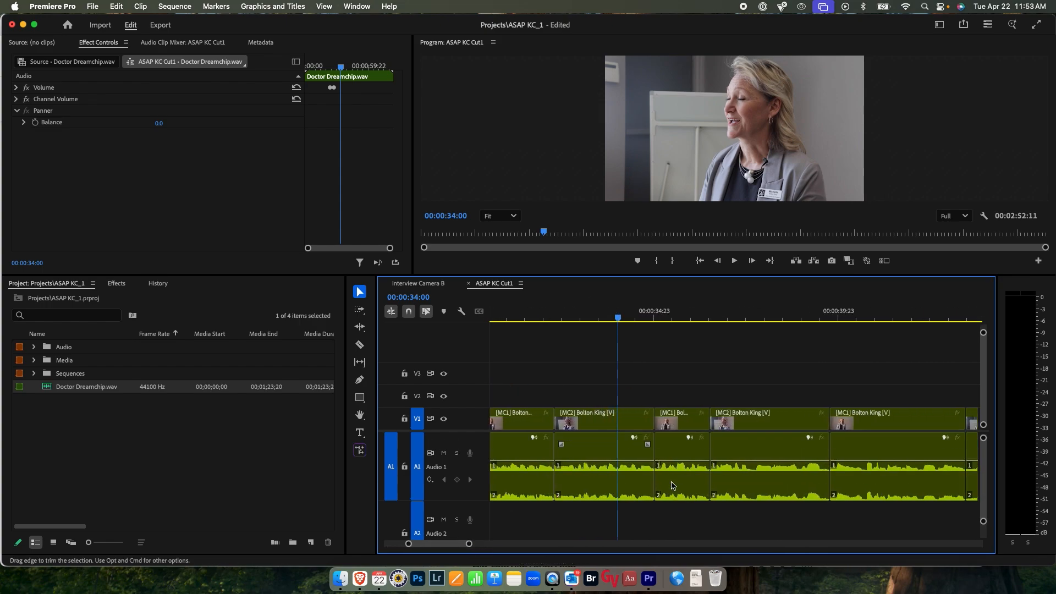
{"action": "scroll", "coordinate": [672, 485], "scroll_direction": "left", "scroll_amount": 3}
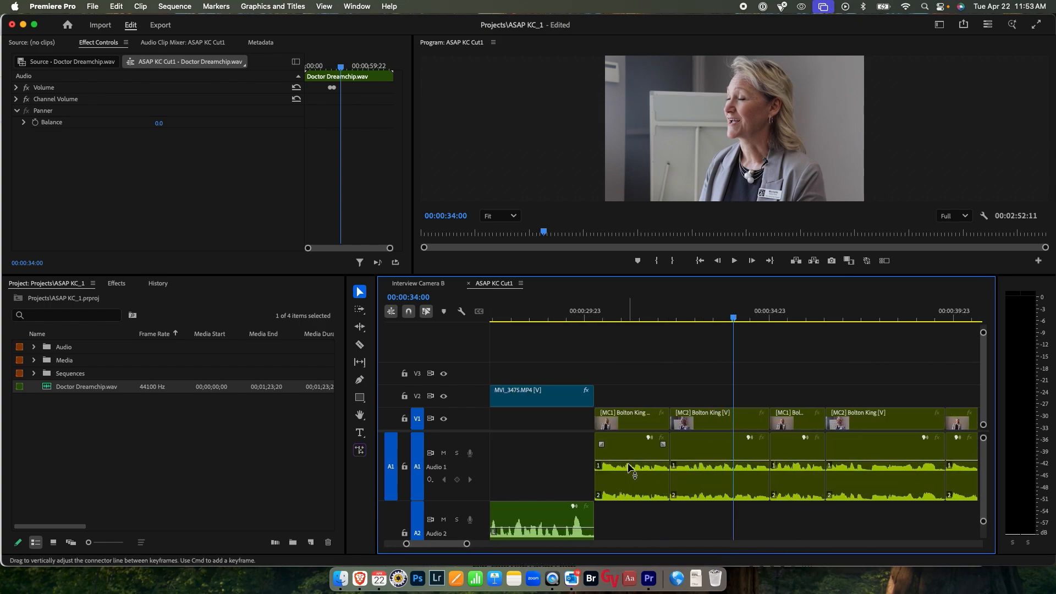
{"action": "mouse_move", "coordinate": [633, 463]}
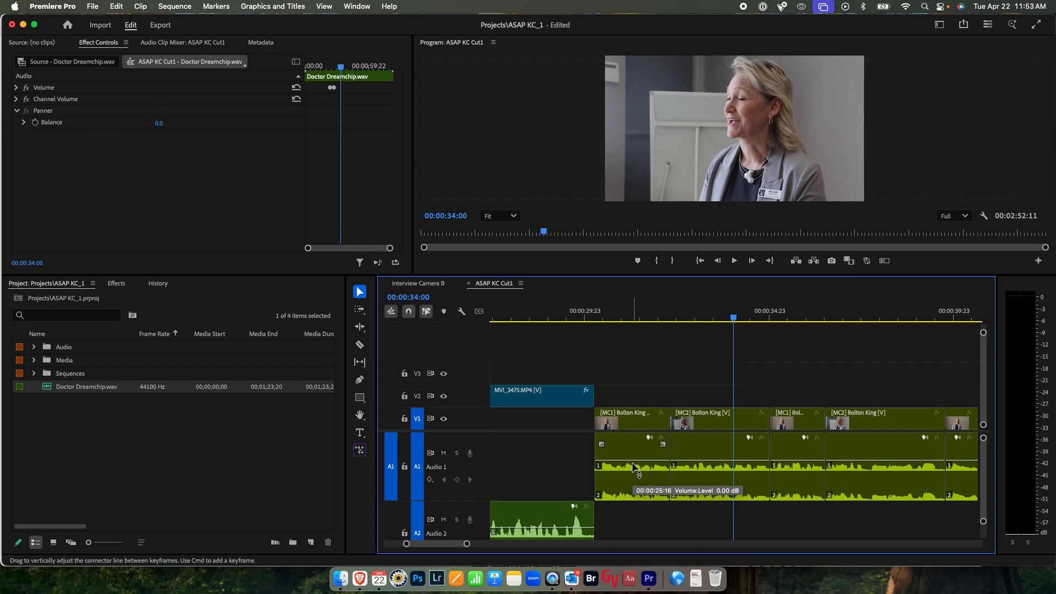
{"action": "left_click_drag", "start_coordinate": [633, 467], "coordinate": [696, 451]}
{"action": "left_click", "coordinate": [517, 319]}
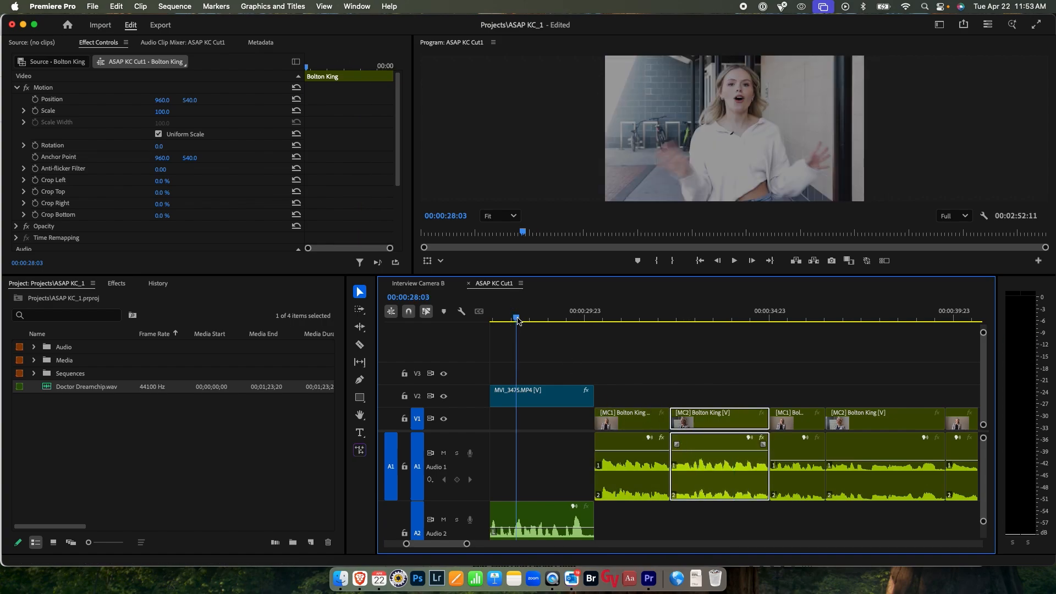
{"action": "key", "text": "space"}
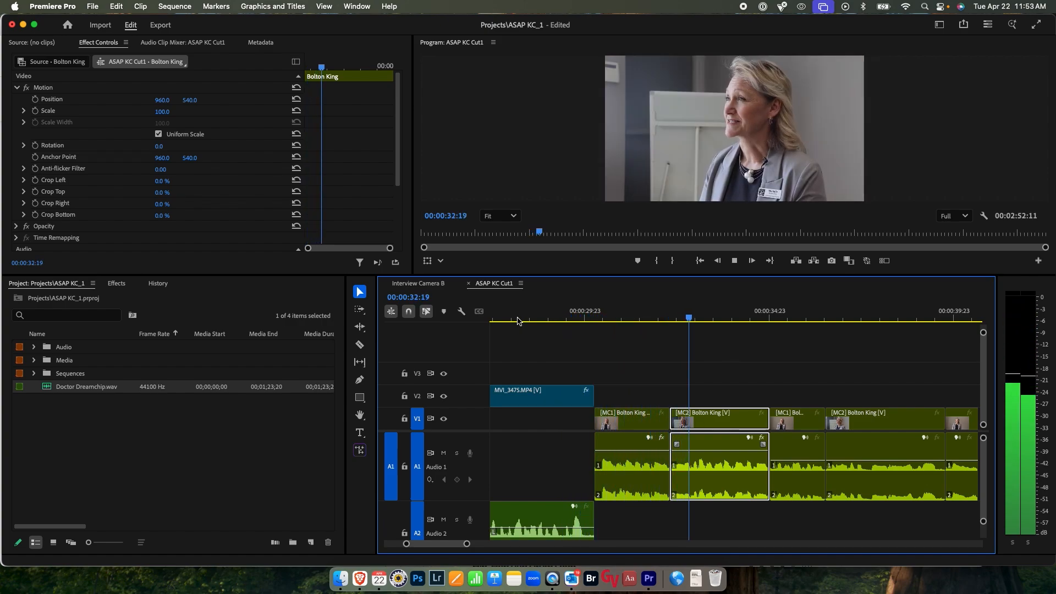
{"action": "key", "text": "space"}
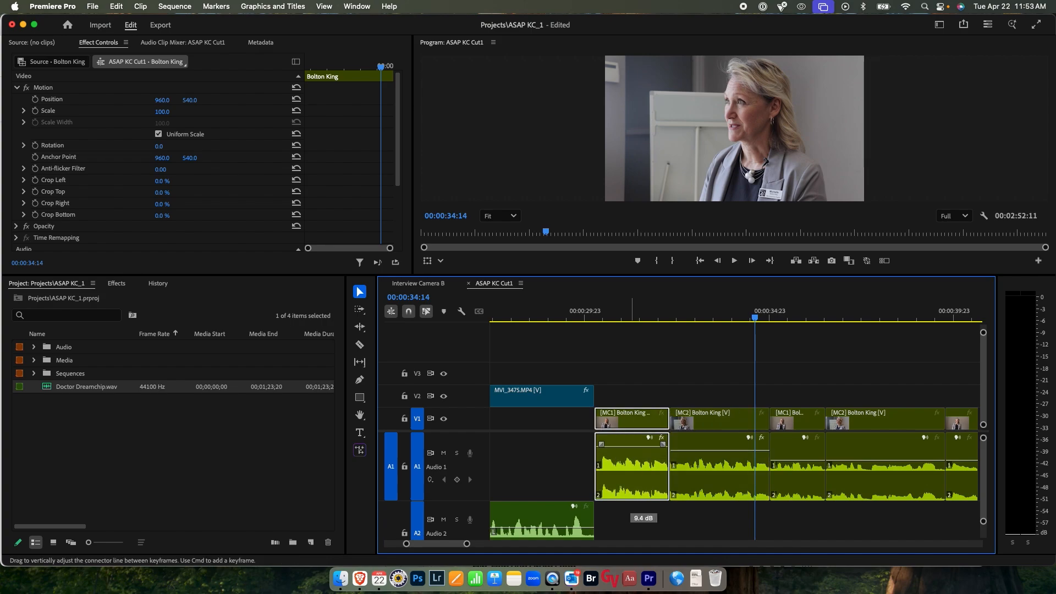
Step: Boost the first two A1 interview clips a little more, play them back, and raise the third interview clip to a similar level
{"action": "left_click", "coordinate": [692, 451]}
{"action": "left_click_drag", "start_coordinate": [693, 451], "coordinate": [692, 448]}
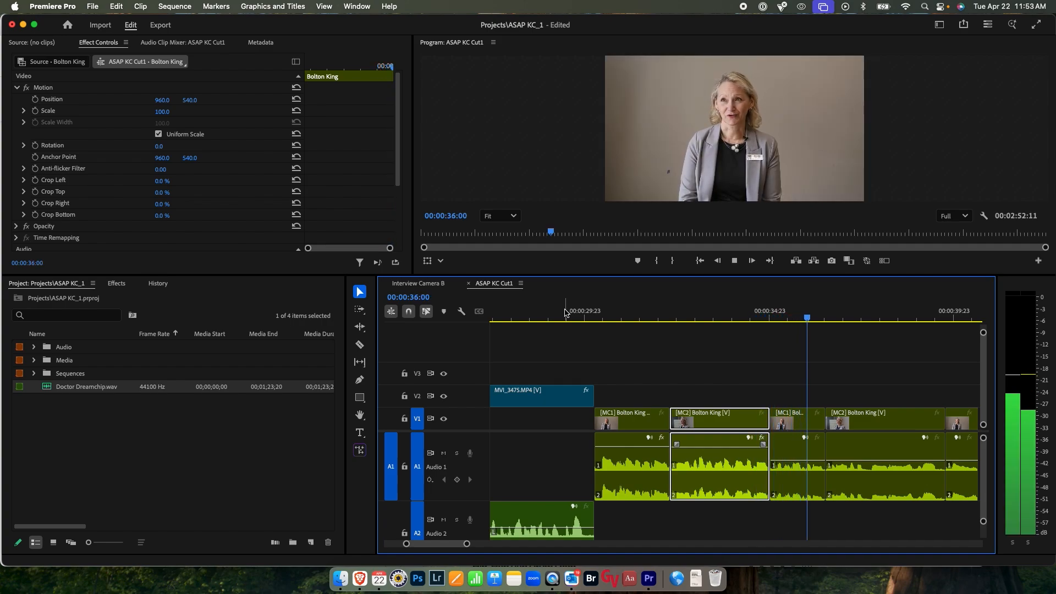
{"action": "key", "text": "space"}
{"action": "left_click_drag", "start_coordinate": [795, 466], "coordinate": [795, 445]}
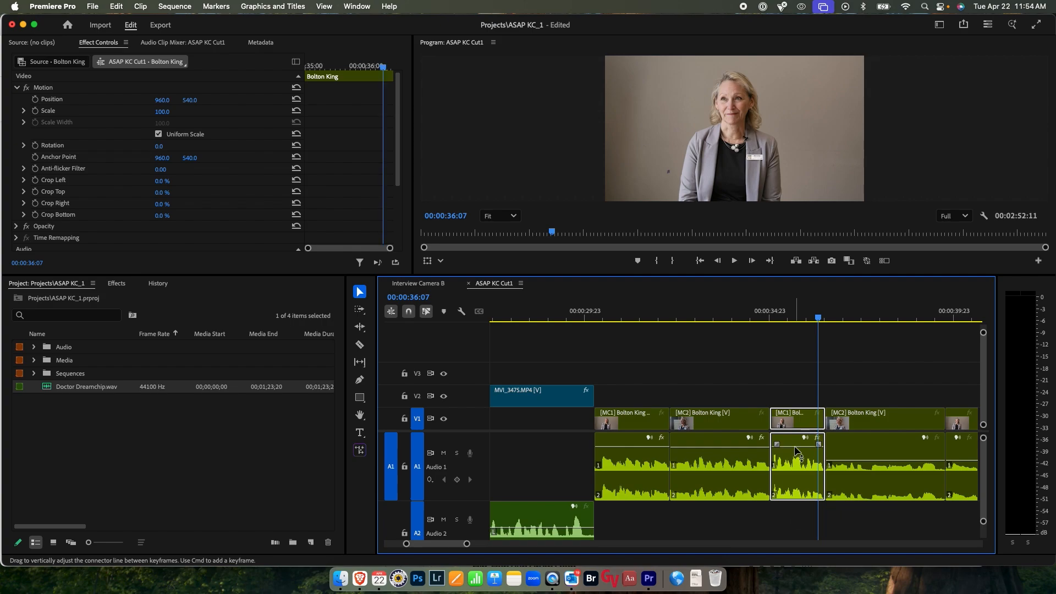
Step: Copy the third interview clip, which starts at 00:00:35:00 on A1, as the source for matching the remaining interview clips
{"action": "scroll", "coordinate": [808, 473], "scroll_direction": "right", "scroll_amount": 3}
{"action": "left_click", "coordinate": [800, 457]}
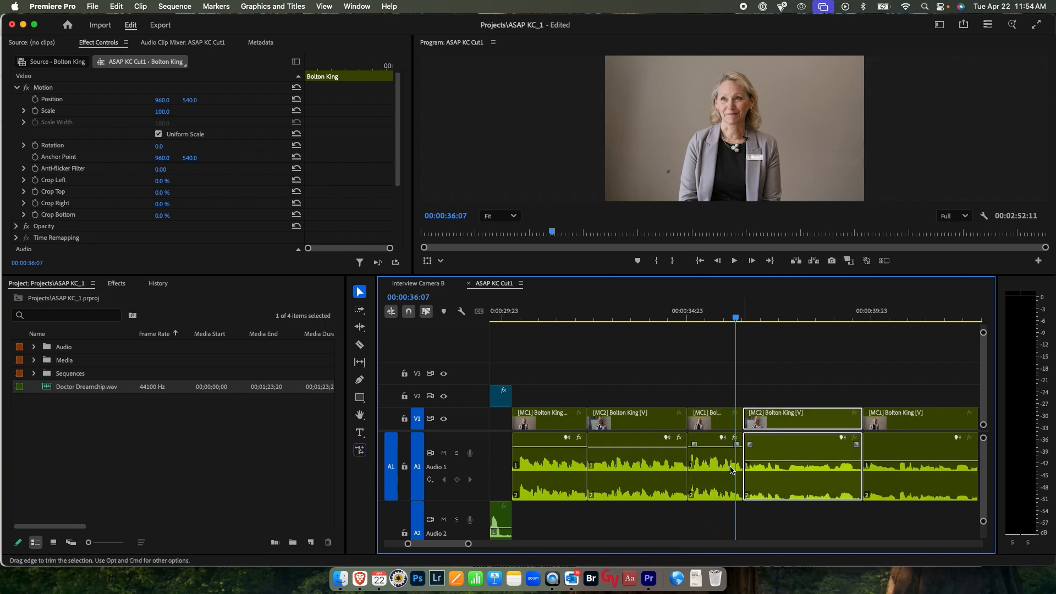
{"action": "left_click", "coordinate": [712, 465]}
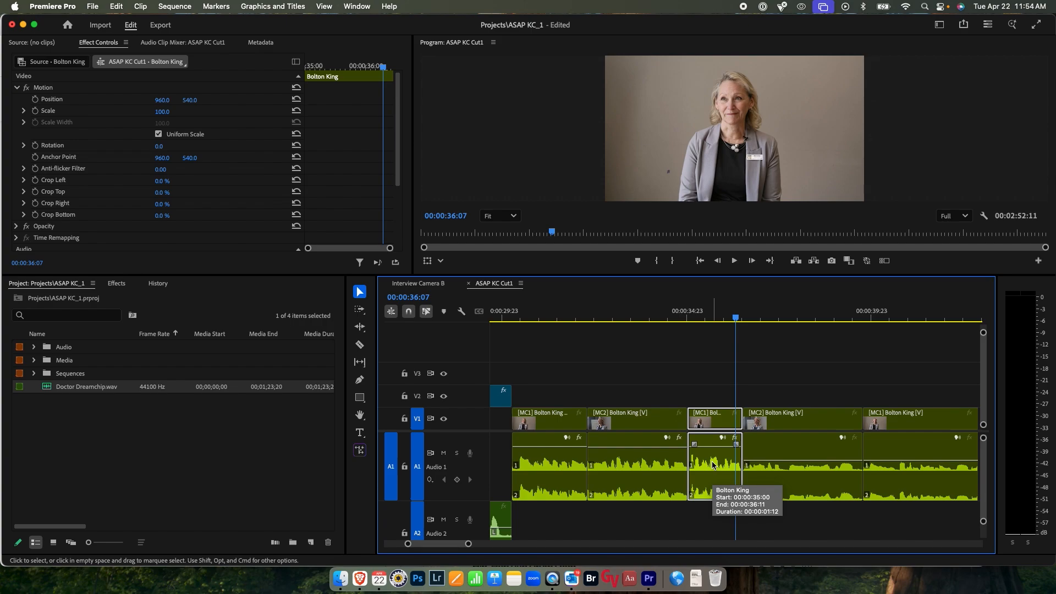
{"action": "scroll", "coordinate": [713, 465], "scroll_direction": "right", "scroll_amount": 10}
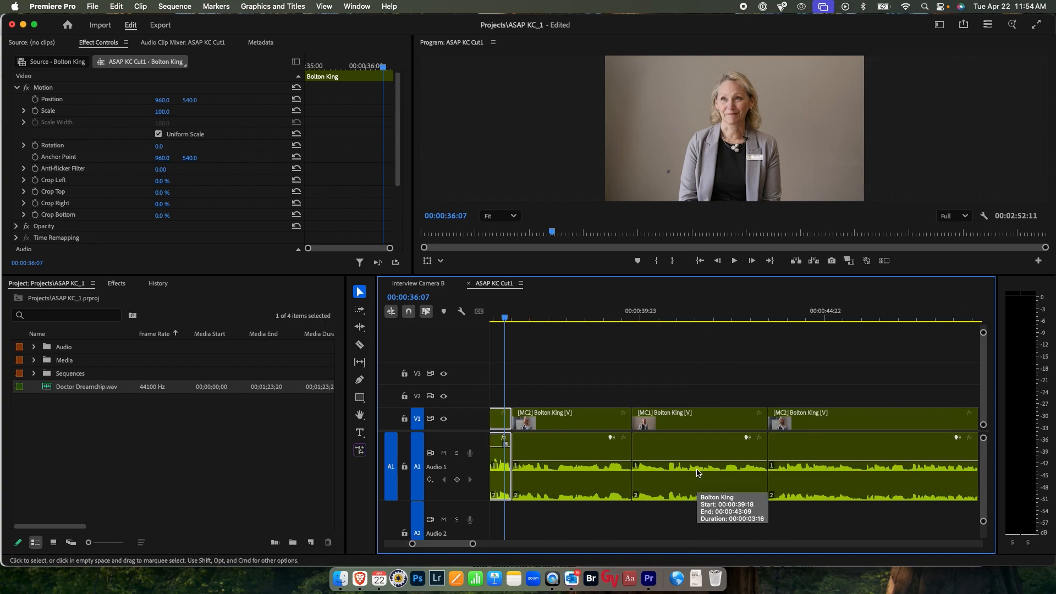
{"action": "scroll", "coordinate": [697, 474], "scroll_direction": "left", "scroll_amount": 6}
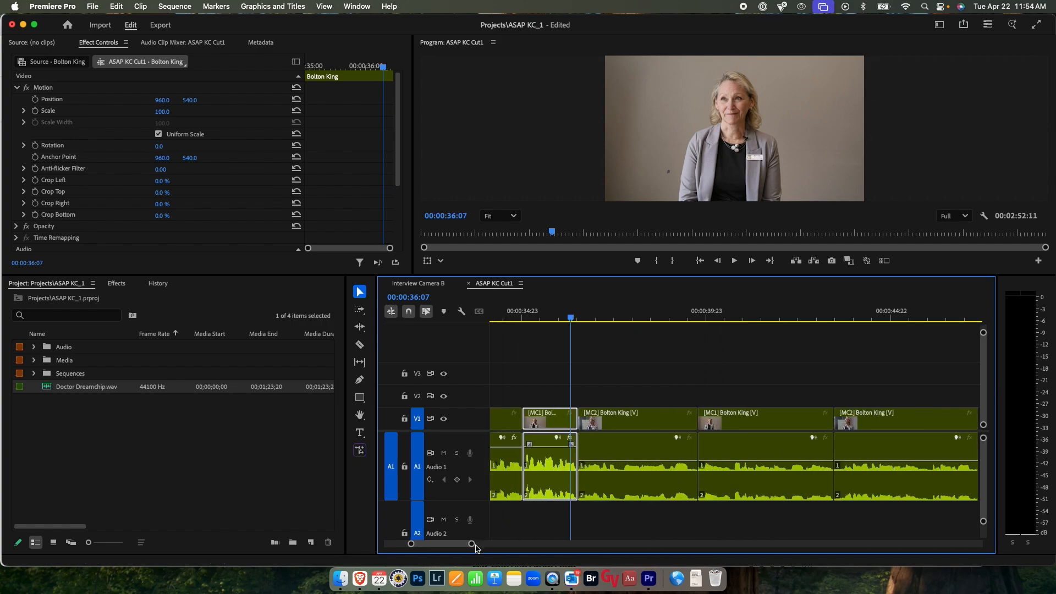
{"action": "left_click_drag", "start_coordinate": [474, 547], "coordinate": [507, 545]}
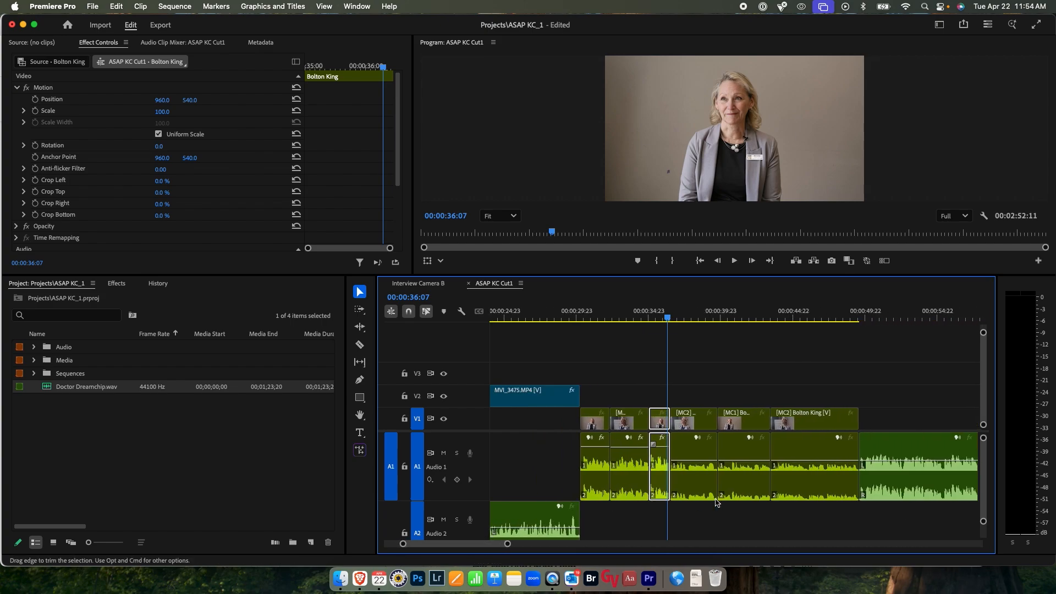
{"action": "left_click", "coordinate": [700, 459]}
{"action": "left_click", "coordinate": [739, 459]}
{"action": "left_click", "coordinate": [805, 459]}
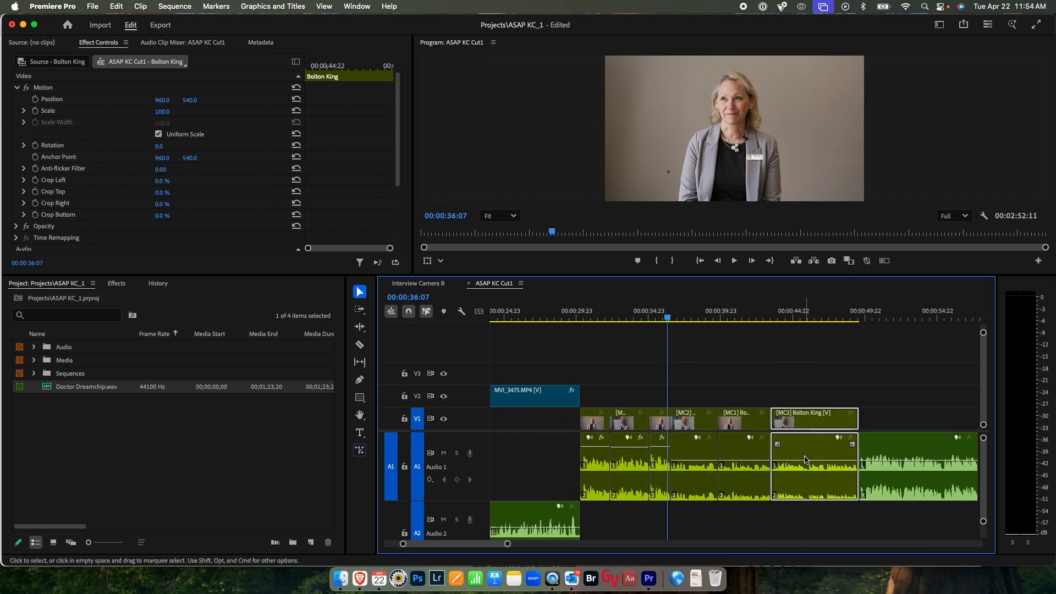
{"action": "left_click", "coordinate": [663, 470]}
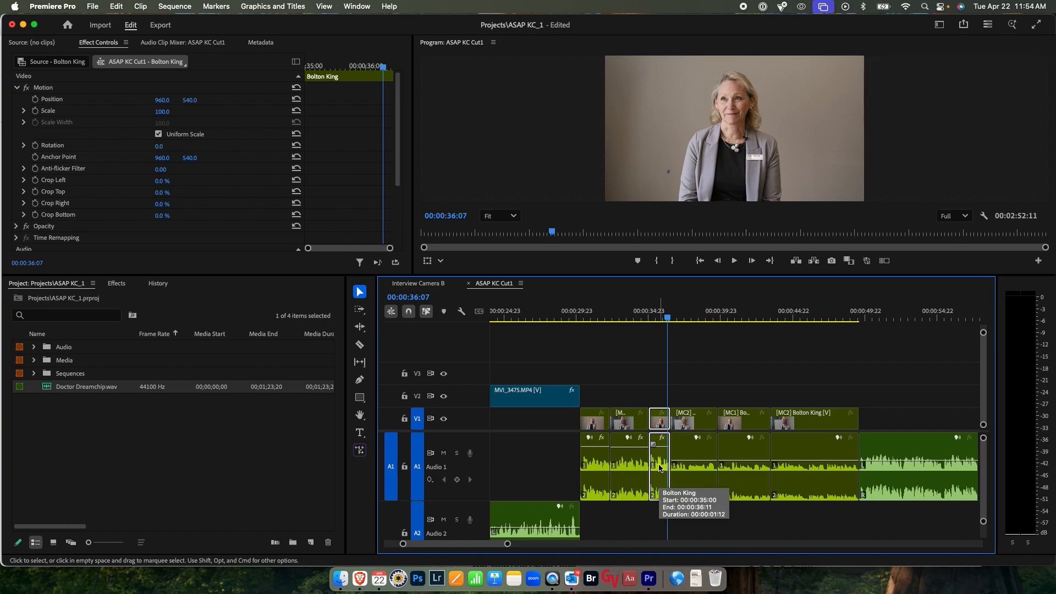
{"action": "right_click", "coordinate": [661, 468]}
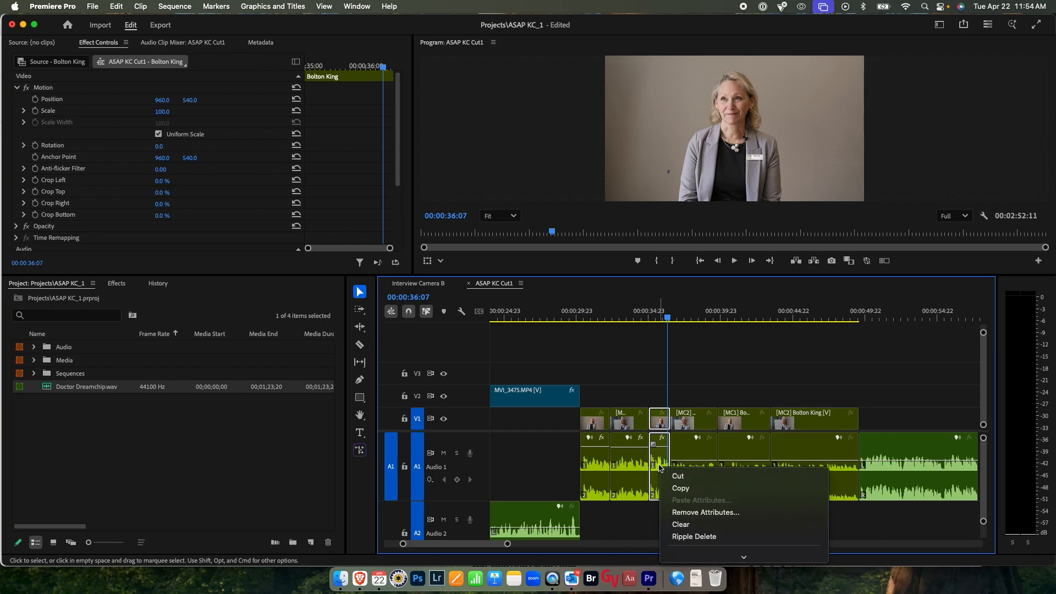
{"action": "left_click", "coordinate": [682, 488]}
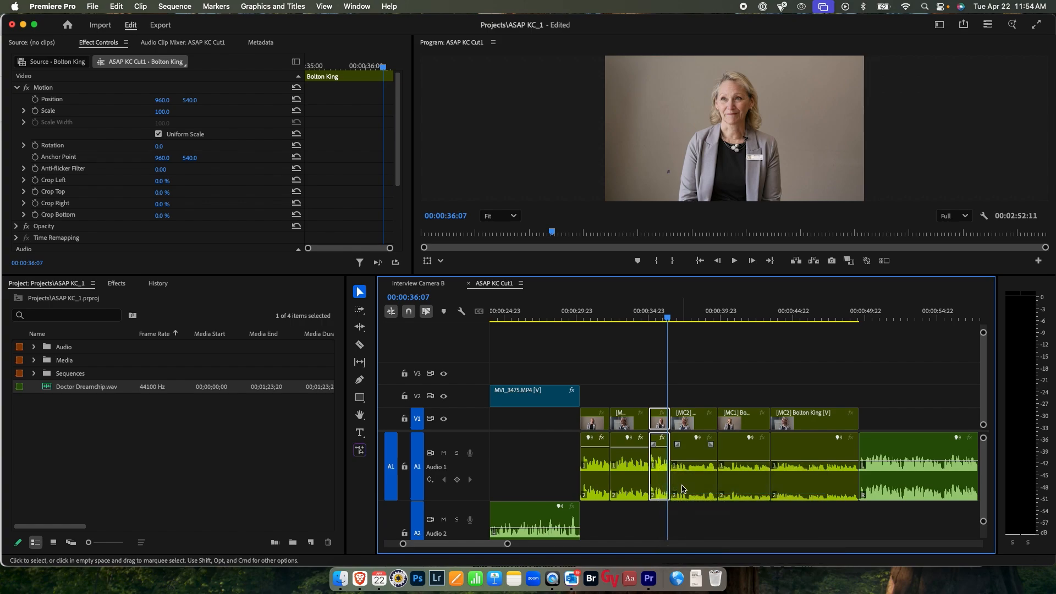
Step: Paste the Volume, Channel Volume, Panner and Essential Sound (Dialogue) attributes onto the fourth interview clip
{"action": "left_click", "coordinate": [694, 455]}
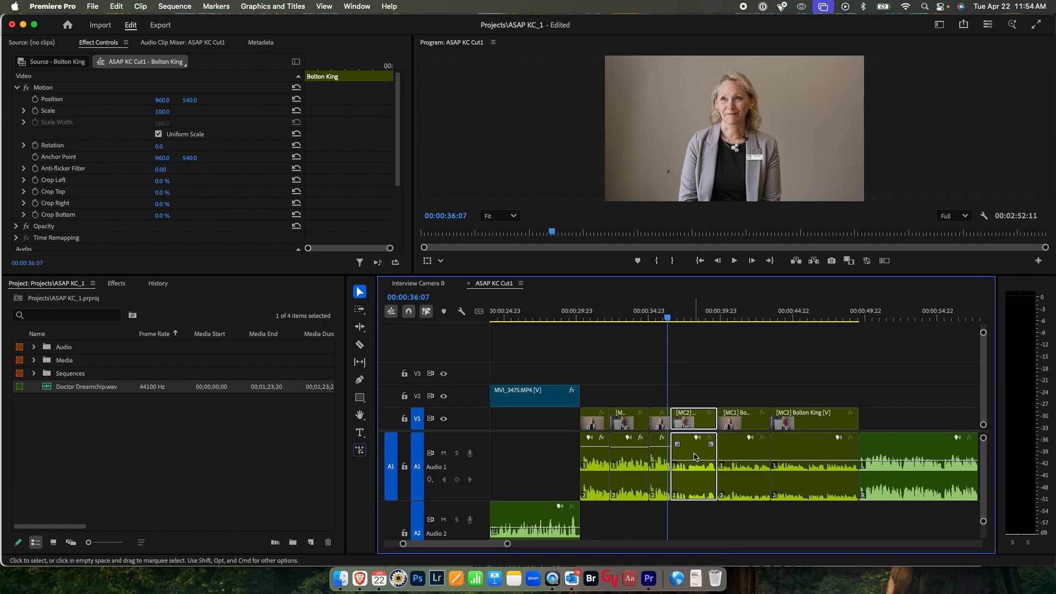
{"action": "right_click", "coordinate": [696, 457]}
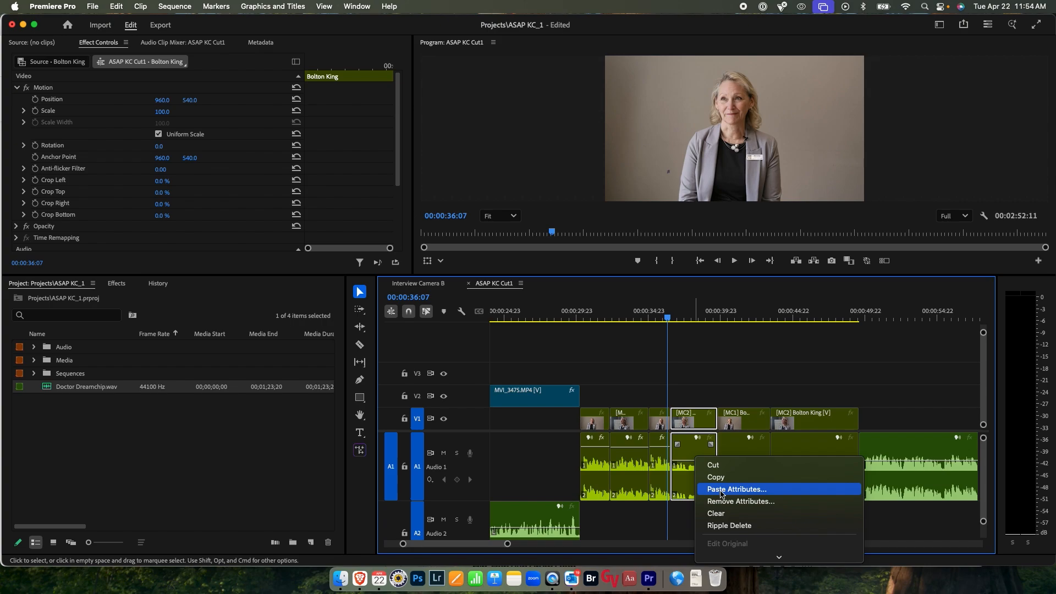
{"action": "left_click", "coordinate": [722, 492]}
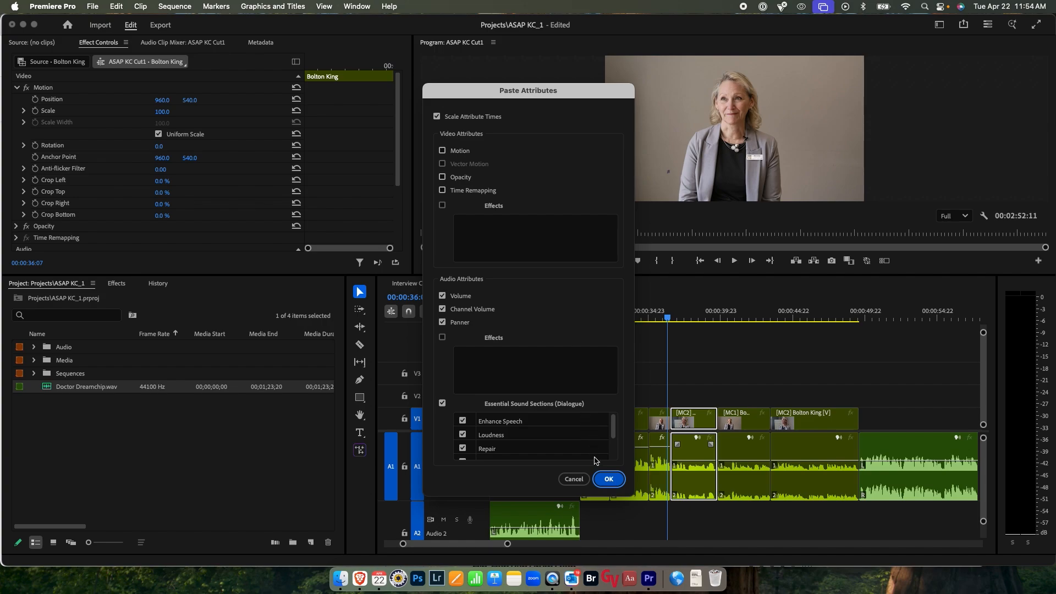
{"action": "left_click", "coordinate": [608, 478]}
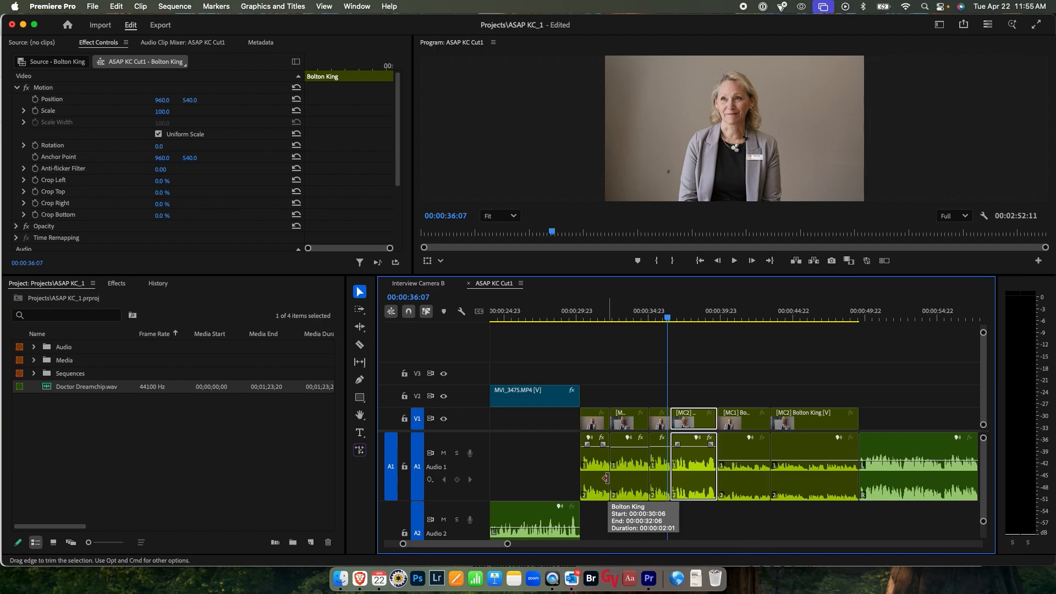
Step: Paste the copied attributes onto the fifth and sixth interview clips with Channel Volume and Panner excluded, and save the project
{"action": "left_click", "coordinate": [749, 454]}
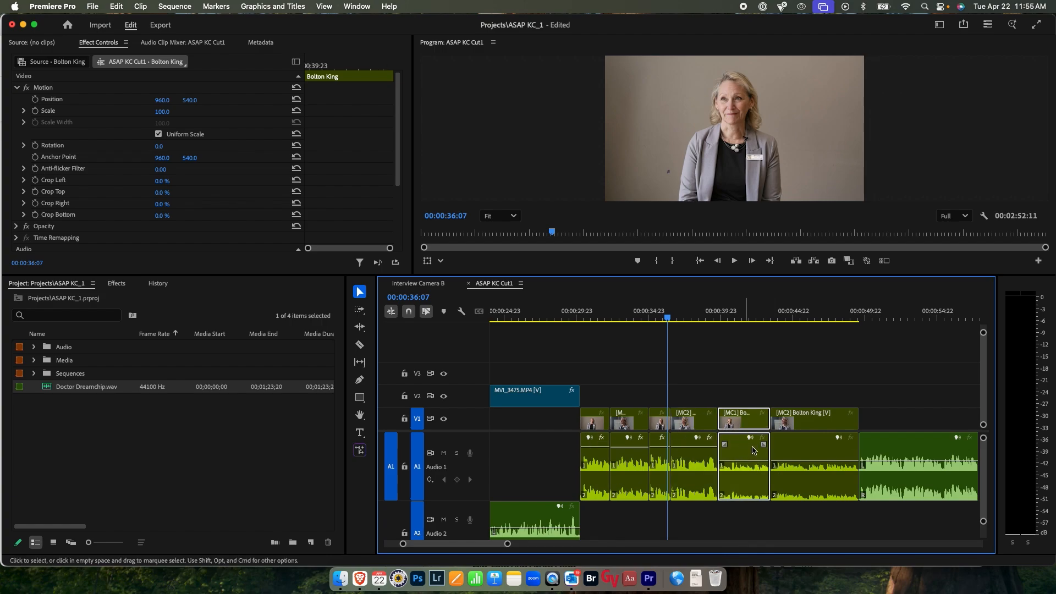
{"action": "left_click", "coordinate": [793, 451], "text": "shift"}
{"action": "right_click", "coordinate": [794, 451]}
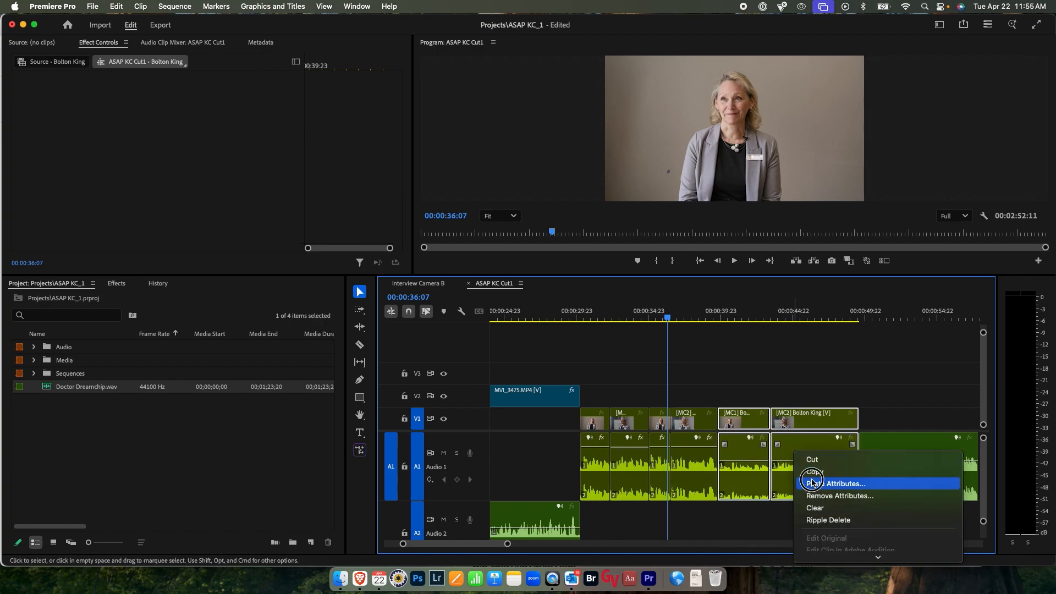
{"action": "left_click", "coordinate": [812, 482]}
{"action": "left_click", "coordinate": [442, 309]}
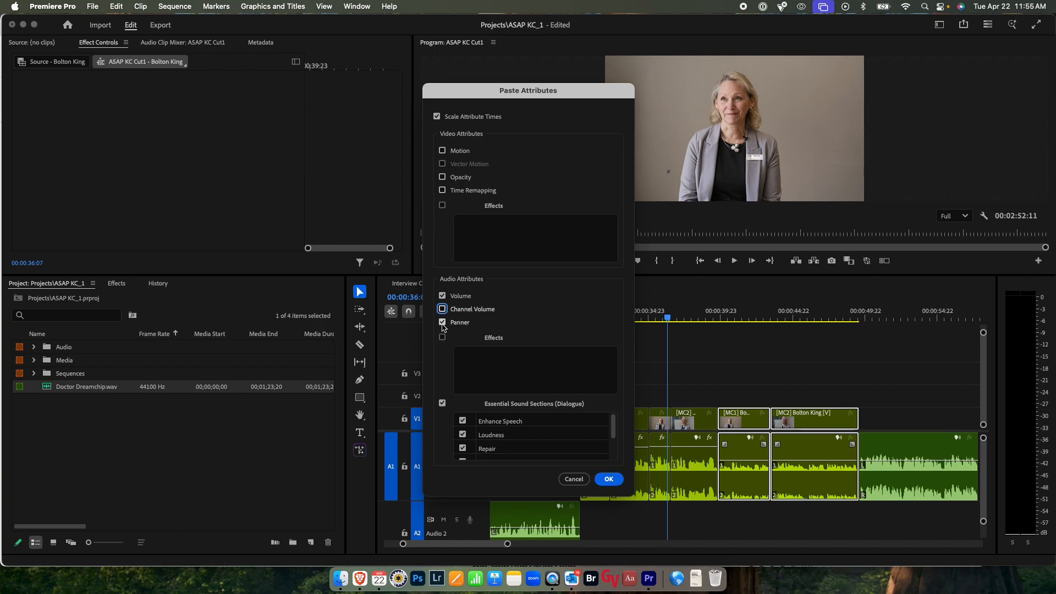
{"action": "left_click", "coordinate": [443, 323]}
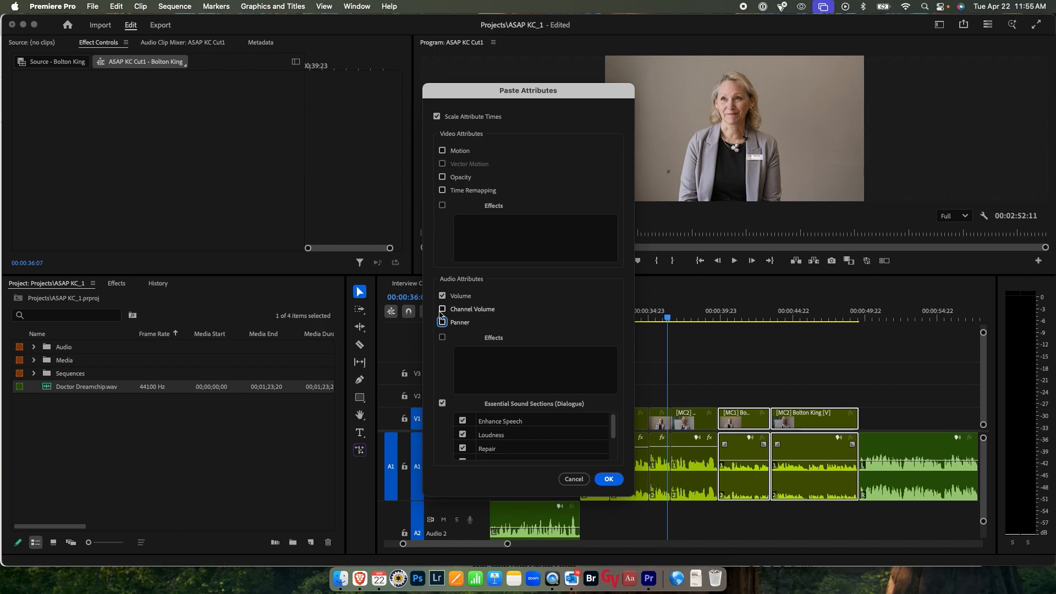
{"action": "left_click", "coordinate": [609, 480]}
{"action": "key", "text": "super+s"}
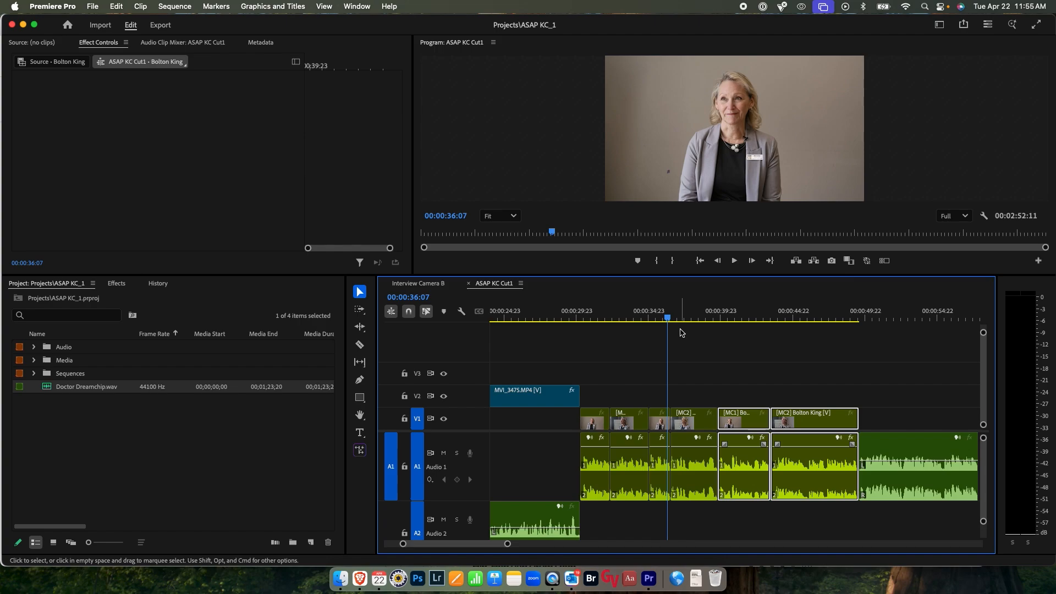
Step: Place the playhead at 00:00:31:13 and open the Interview Camera A and Interview Camera B sequences from the Sequences bin
{"action": "left_click", "coordinate": [600, 317]}
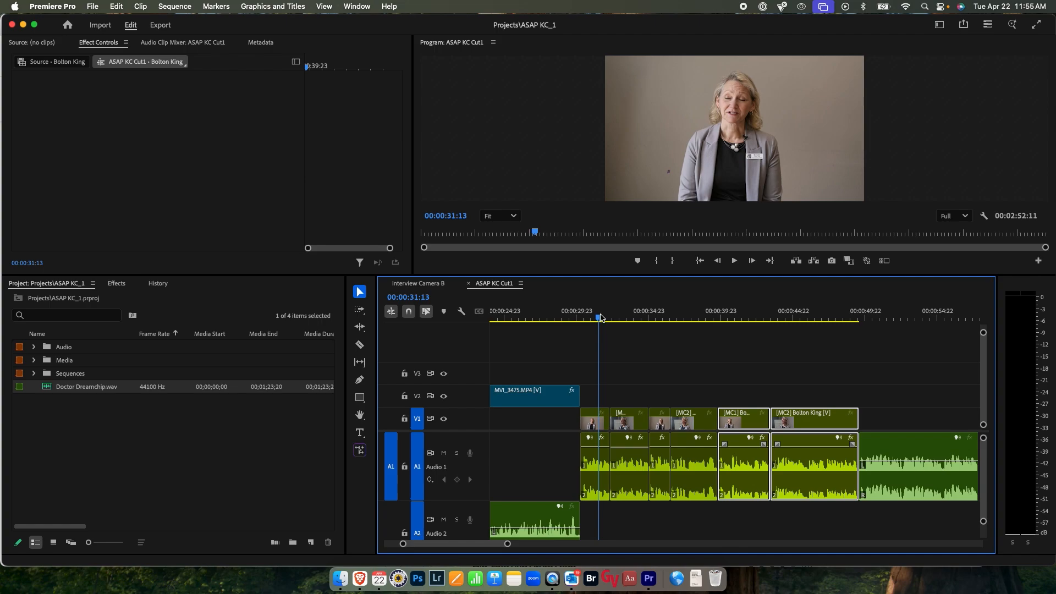
{"action": "left_click", "coordinate": [34, 373]}
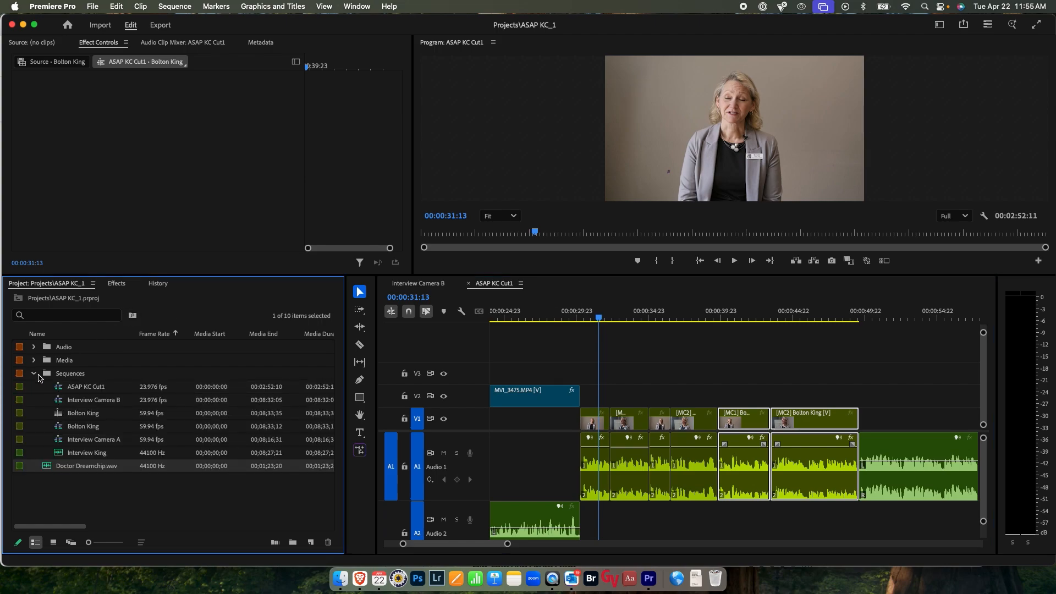
{"action": "left_click", "coordinate": [87, 426]}
{"action": "left_click", "coordinate": [89, 439]}
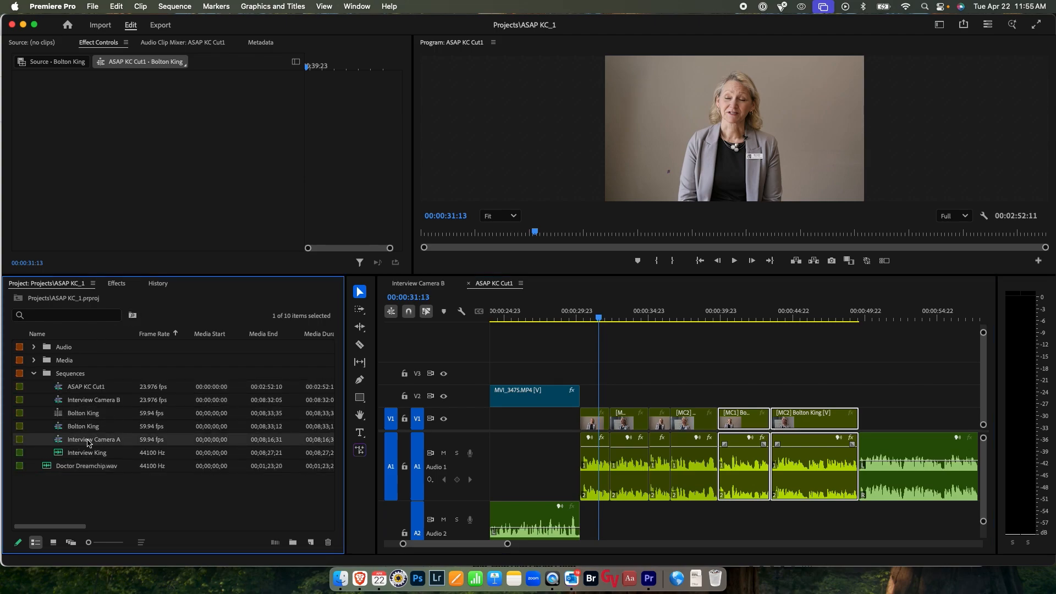
{"action": "left_click", "coordinate": [59, 444]}
{"action": "double_click", "coordinate": [58, 441]}
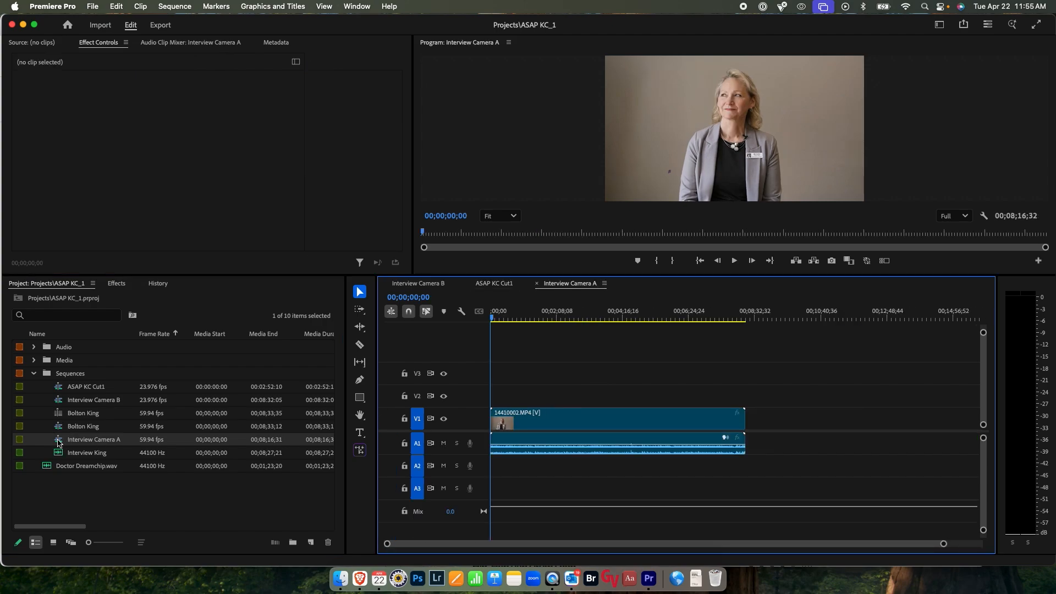
{"action": "left_click", "coordinate": [63, 401]}
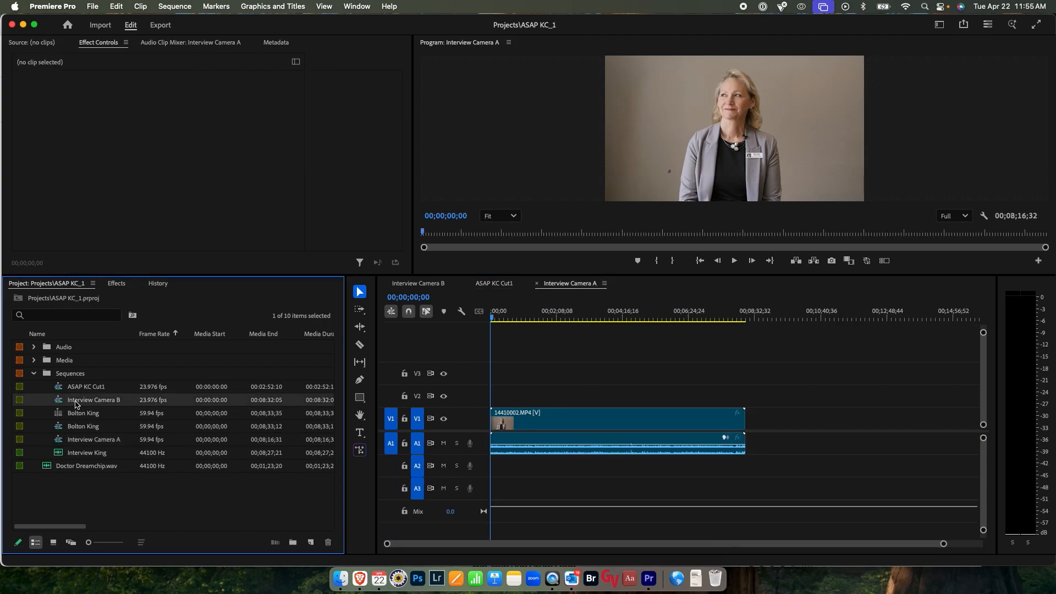
{"action": "double_click", "coordinate": [60, 401]}
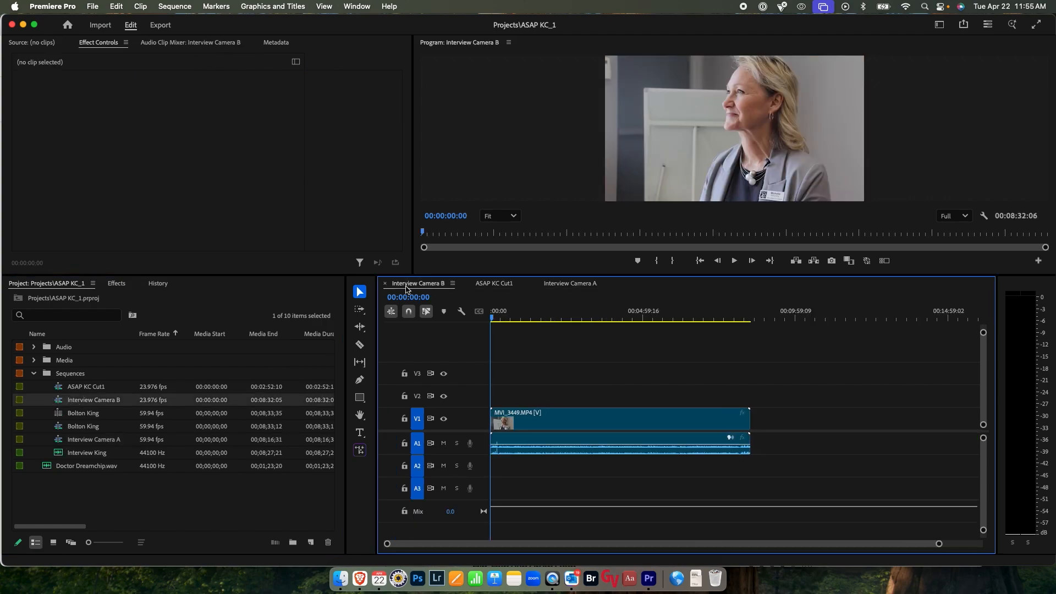
Step: Arrange the open sequences as ASAP KC Cut1, Interview Camera A, Interview Camera B, and view ASAP KC Cut1 at 00:00:31:21
{"action": "left_click_drag", "start_coordinate": [440, 283], "coordinate": [573, 284]}
{"action": "left_click", "coordinate": [487, 284]}
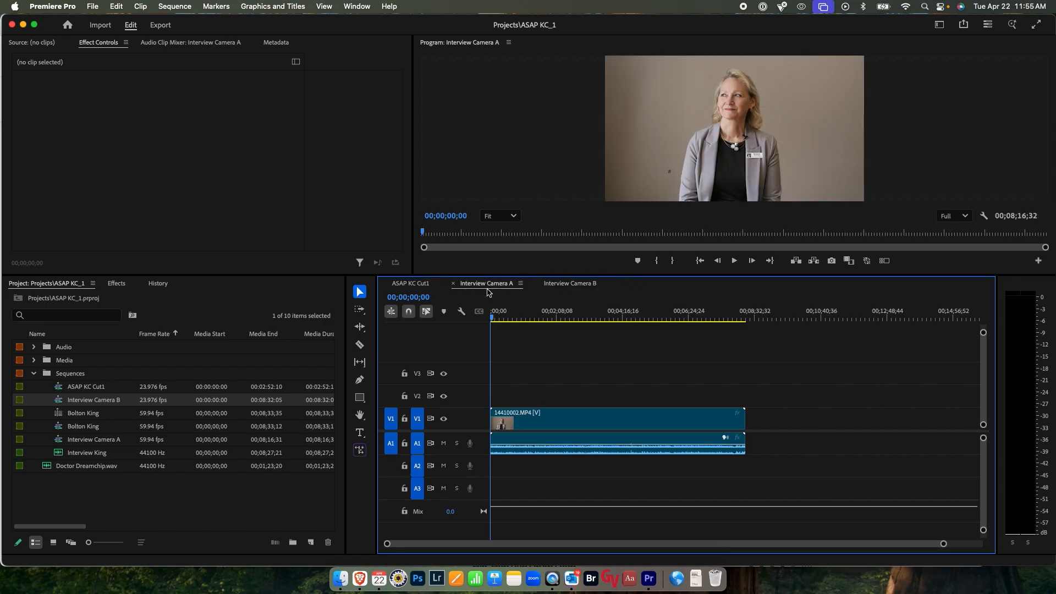
{"action": "left_click", "coordinate": [418, 283]}
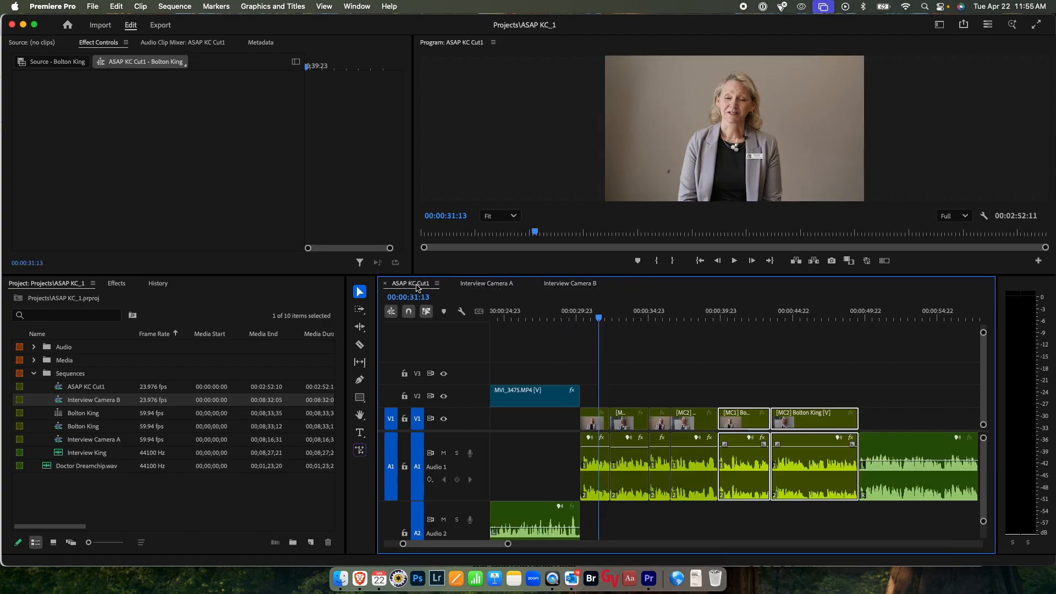
{"action": "left_click_drag", "start_coordinate": [591, 315], "coordinate": [606, 317]}
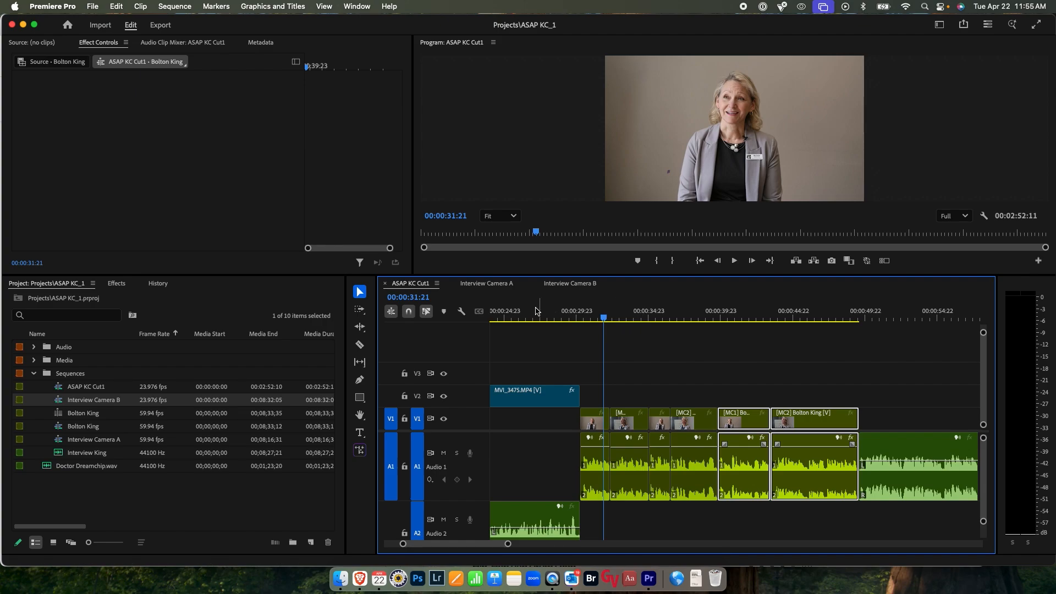
Step: Apply the Lumetri Color effect to the 14410002.MP4 clip in the Interview Camera A sequence
{"action": "left_click", "coordinate": [498, 284]}
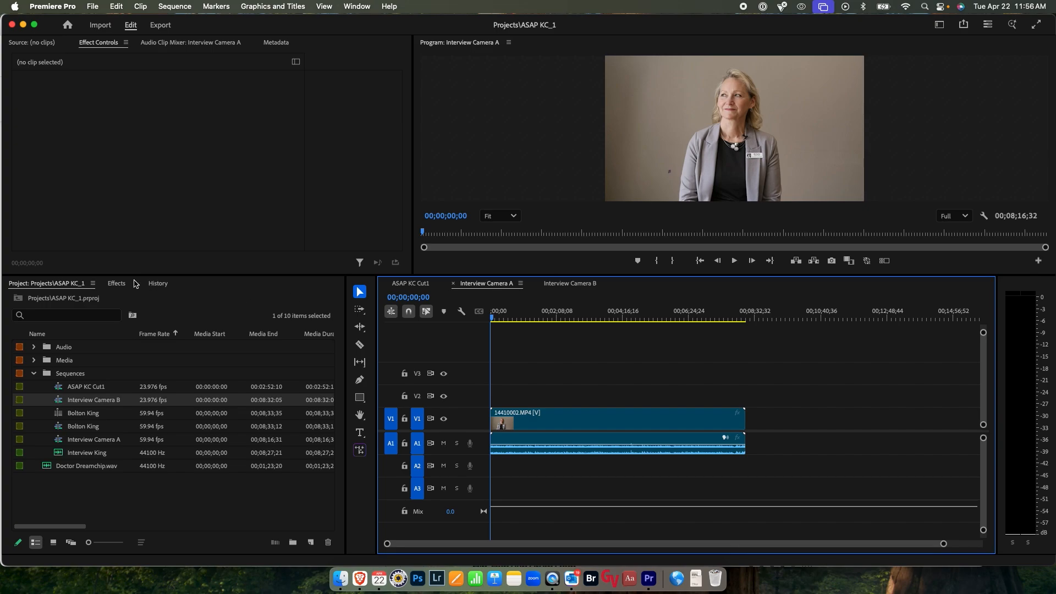
{"action": "left_click", "coordinate": [117, 284]}
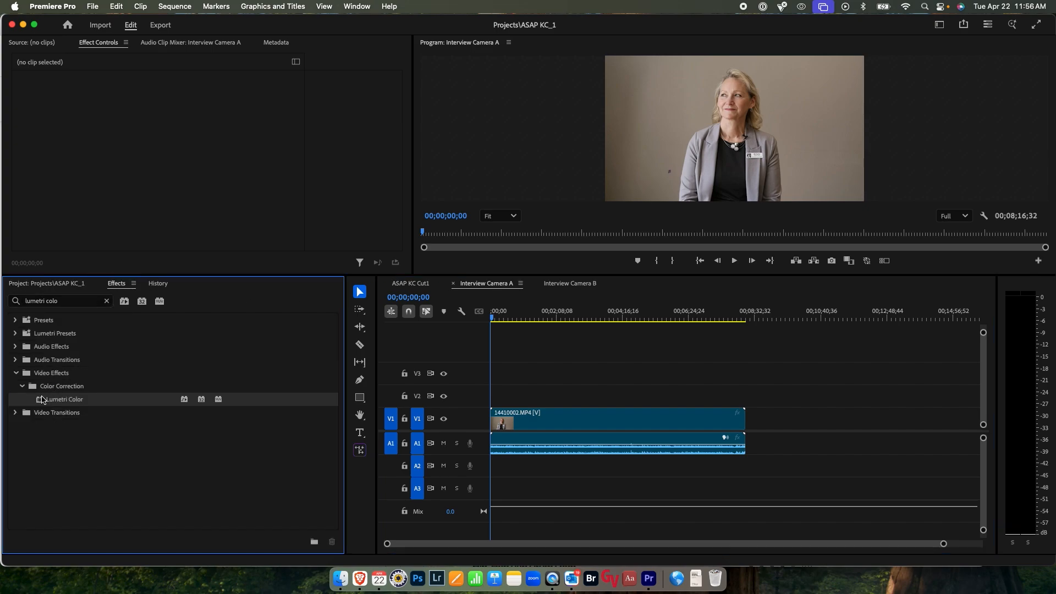
{"action": "left_click_drag", "start_coordinate": [44, 399], "coordinate": [533, 416]}
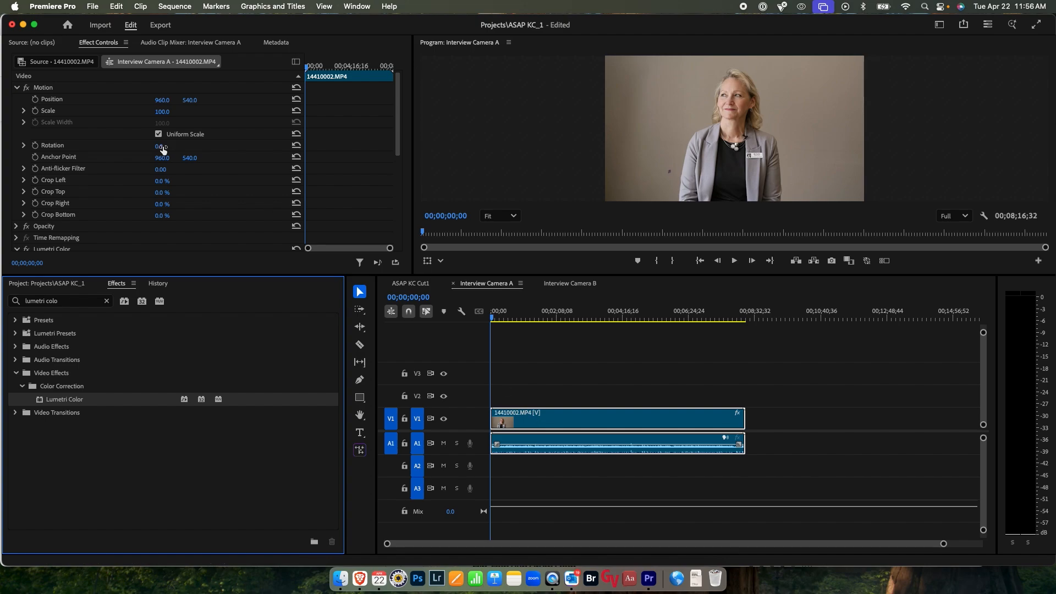
Step: Set the white balance in Lumetri Color's Basic Correction by sampling the white name badge on the interviewee's jacket
{"action": "left_click", "coordinate": [17, 88]}
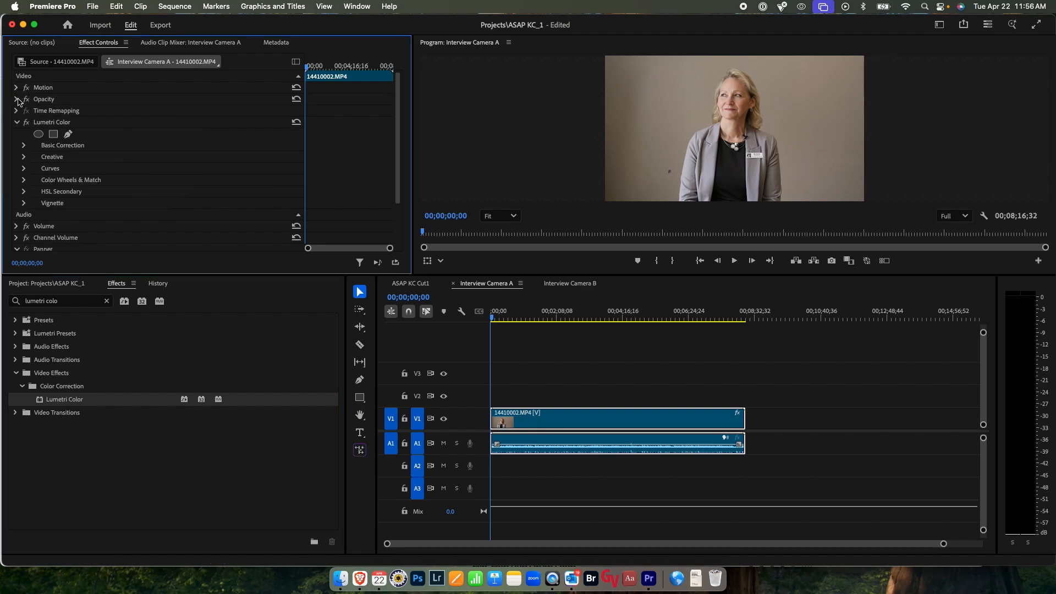
{"action": "left_click", "coordinate": [24, 146]}
{"action": "scroll", "coordinate": [112, 201], "scroll_direction": "down", "scroll_amount": 5}
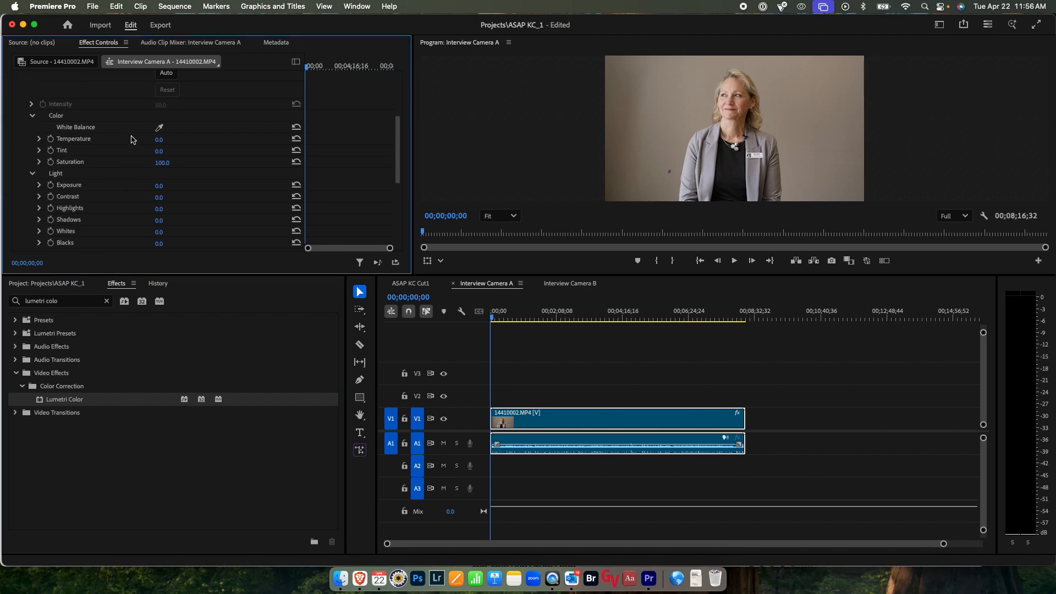
{"action": "left_click", "coordinate": [159, 128]}
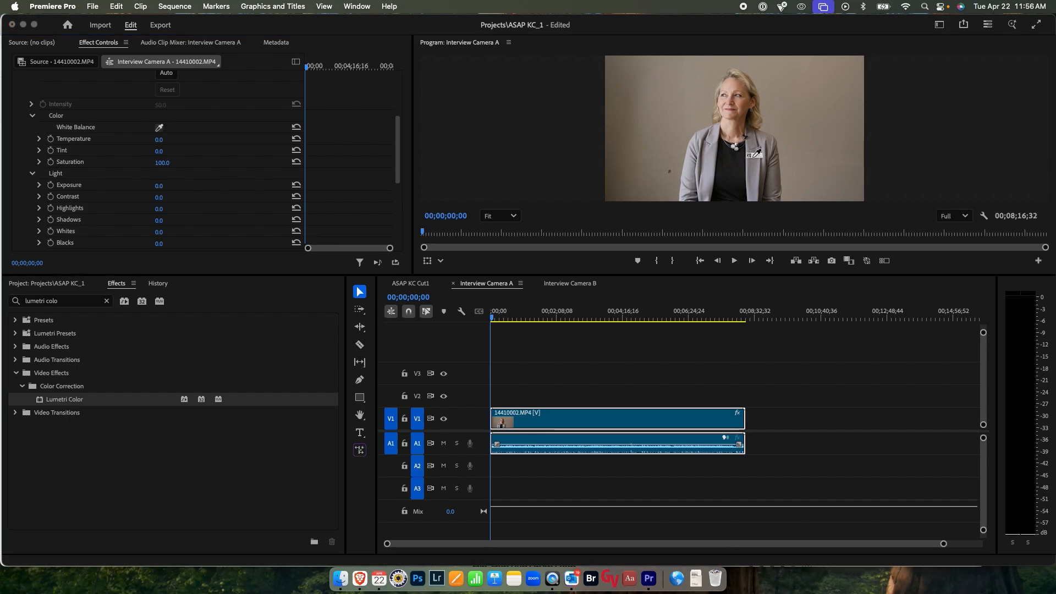
{"action": "left_click_drag", "start_coordinate": [757, 154], "coordinate": [757, 154]}
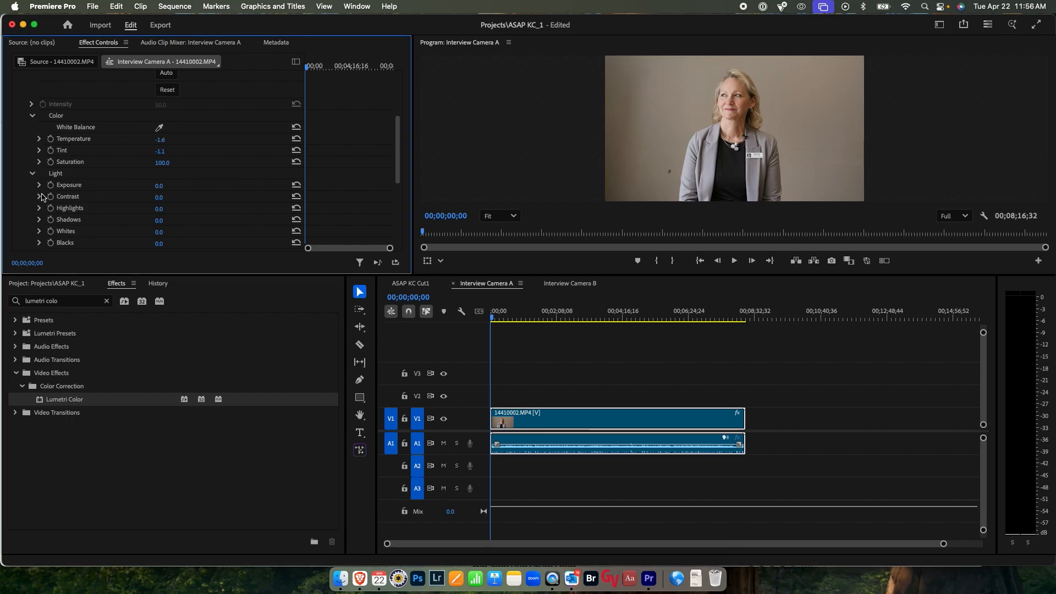
{"action": "scroll", "coordinate": [50, 198], "scroll_direction": "down", "scroll_amount": 1}
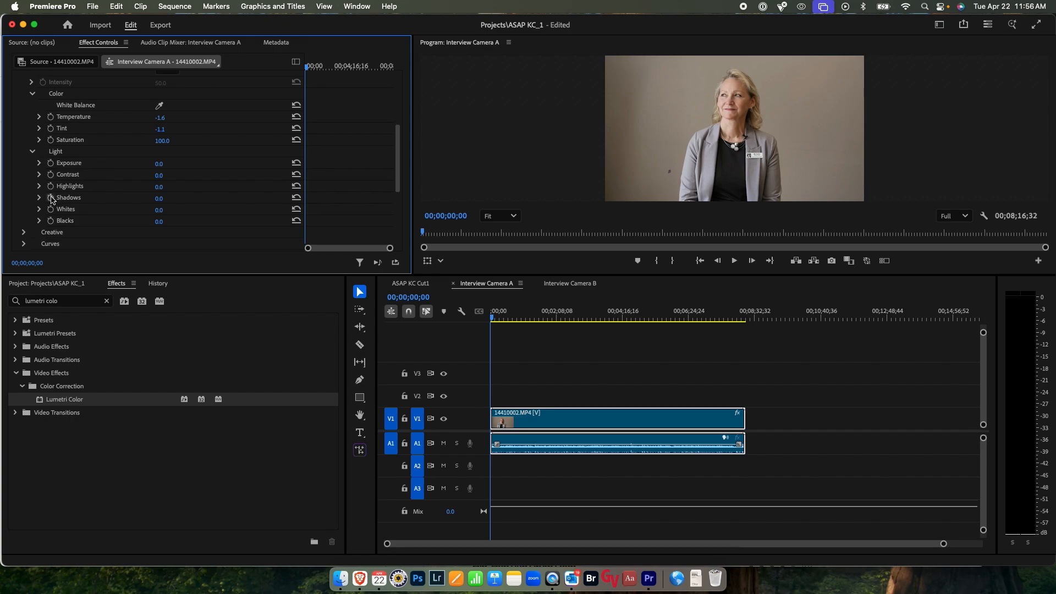
Step: Set the Lumetri Color Contrast of the 14410002.MP4 clip in Interview Camera A to 64 and save the project
{"action": "left_click", "coordinate": [40, 175]}
{"action": "left_click_drag", "start_coordinate": [165, 195], "coordinate": [244, 196]}
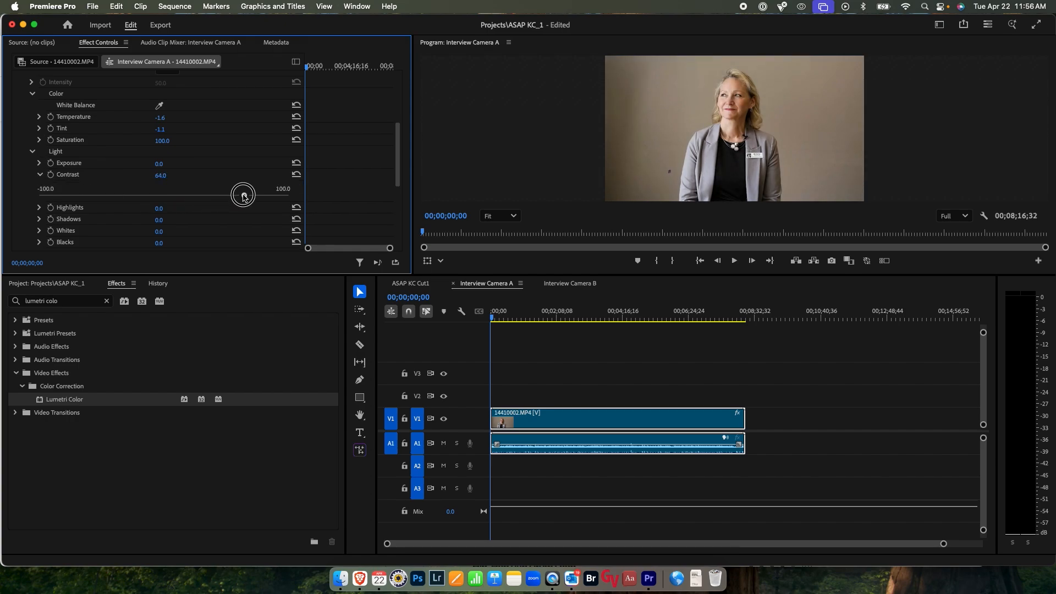
{"action": "key", "text": "super+s"}
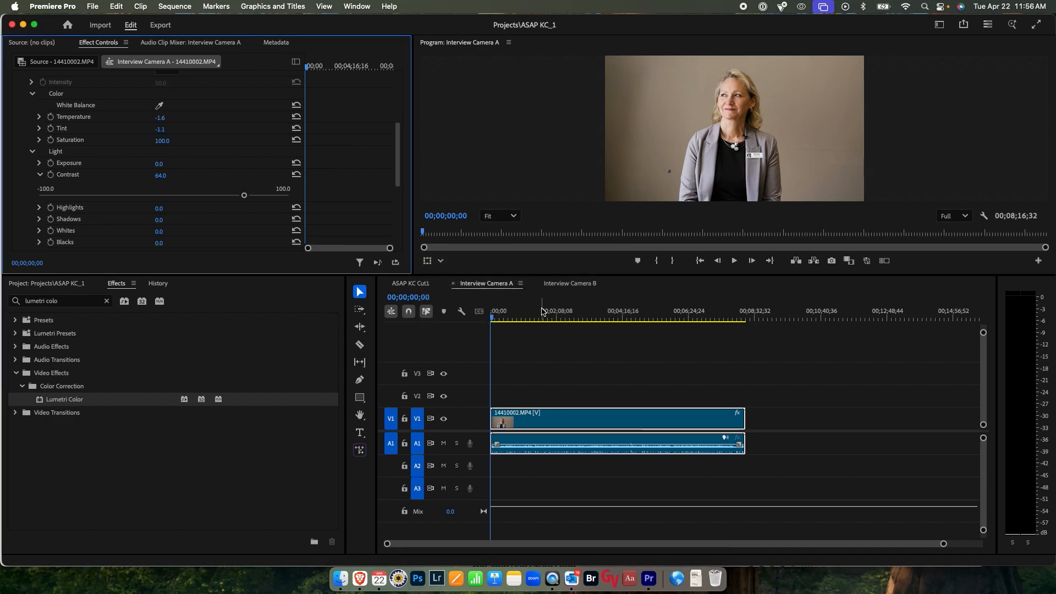
Step: Check the corrected Camera A footage in the ASAP KC Cut1 sequence at 00:00:40:15
{"action": "left_click", "coordinate": [411, 285]}
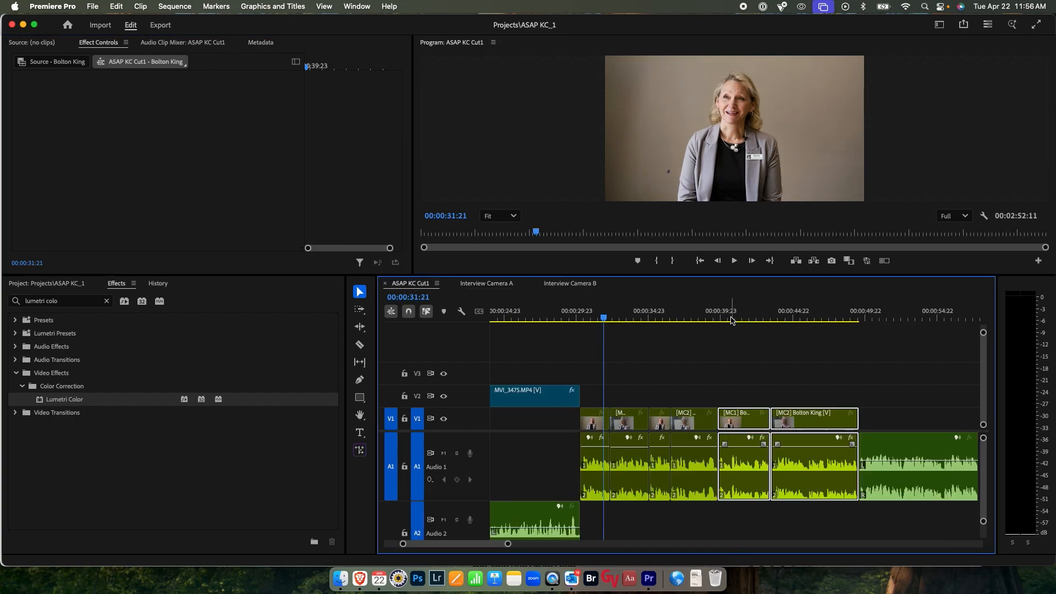
{"action": "left_click", "coordinate": [730, 316]}
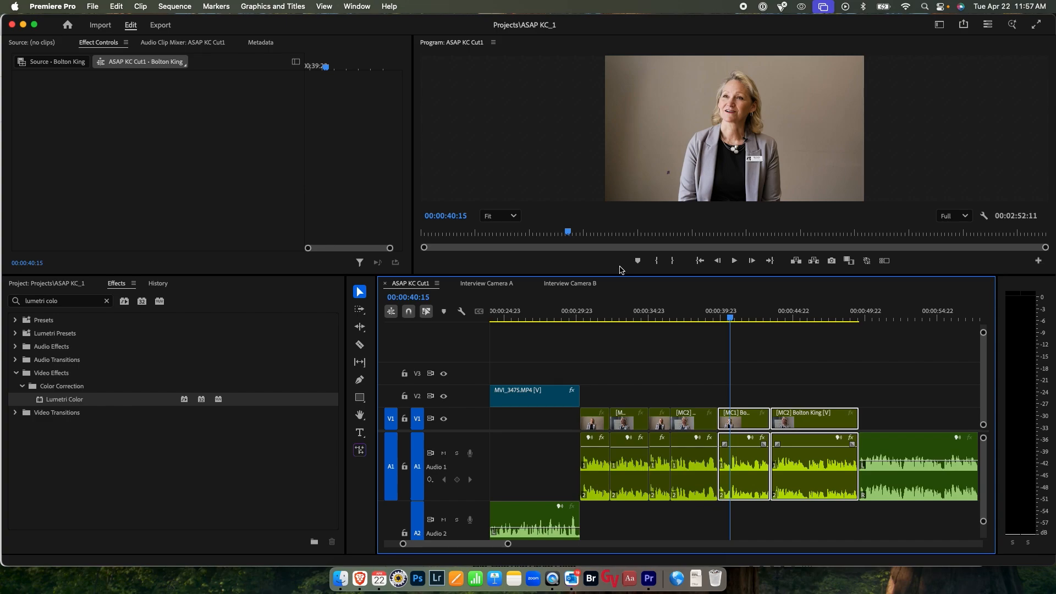
Step: Duplicate the ASAP KC Cut1 sequence in the Sequences bin
{"action": "left_click", "coordinate": [43, 284]}
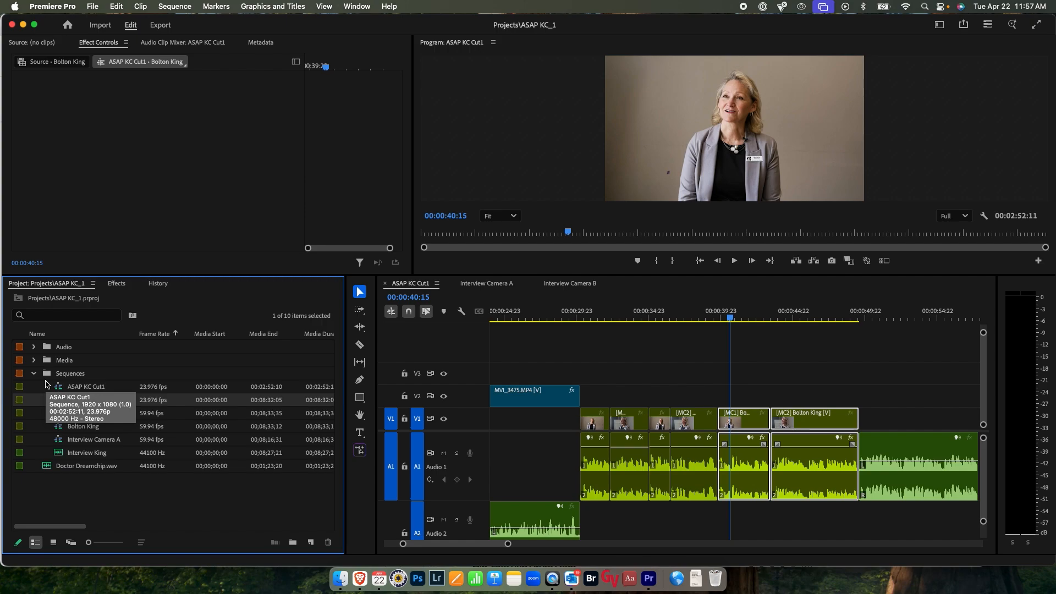
{"action": "left_click", "coordinate": [91, 500]}
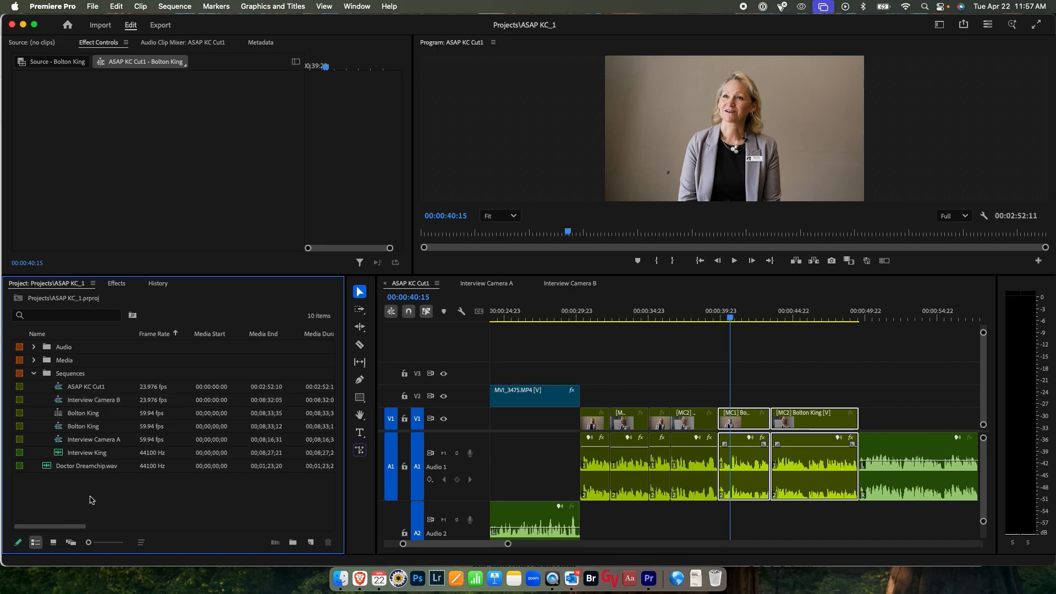
{"action": "left_click", "coordinate": [97, 387]}
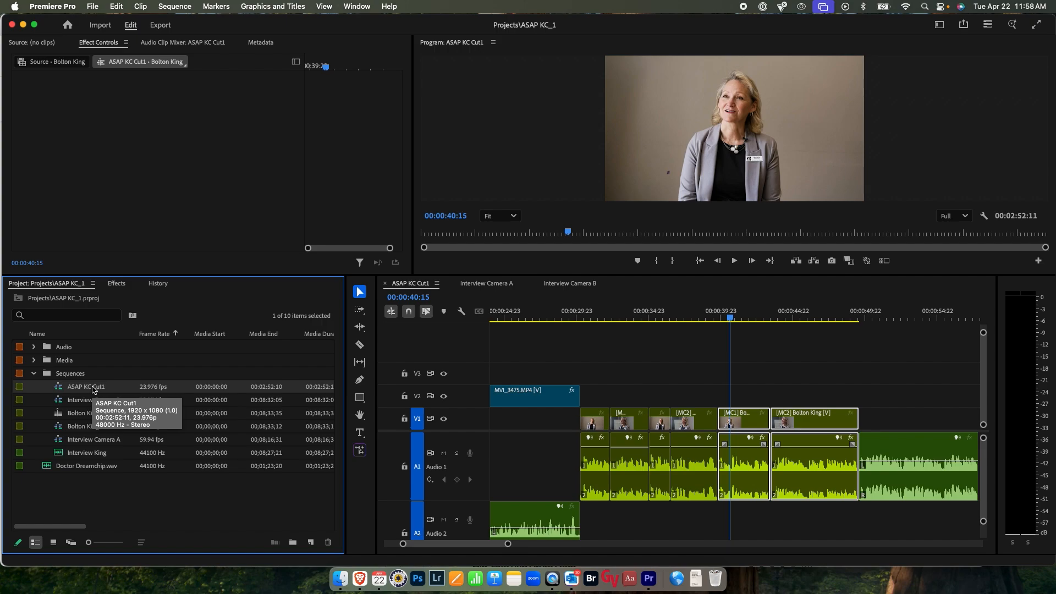
{"action": "right_click", "coordinate": [60, 390]}
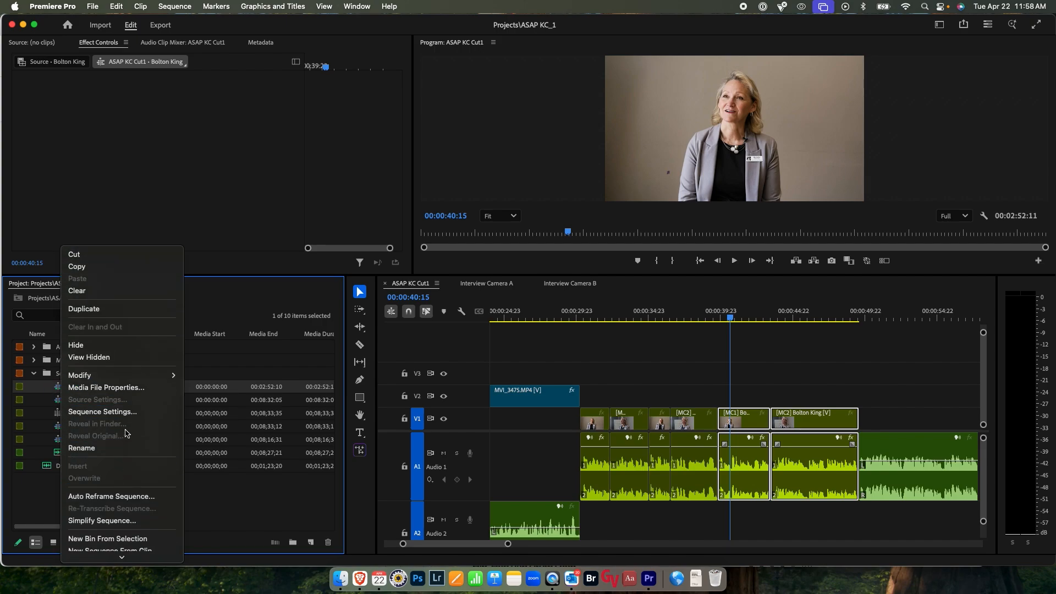
{"action": "scroll", "coordinate": [128, 434], "scroll_direction": "down", "scroll_amount": 5}
{"action": "scroll", "coordinate": [130, 397], "scroll_direction": "down", "scroll_amount": 5}
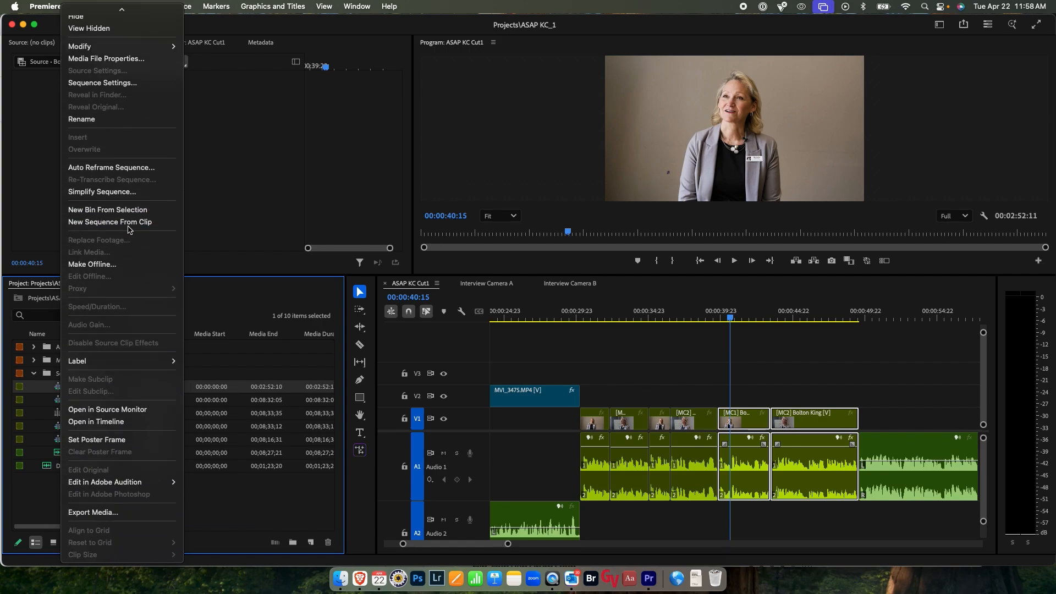
{"action": "scroll", "coordinate": [130, 225], "scroll_direction": "up", "scroll_amount": 5}
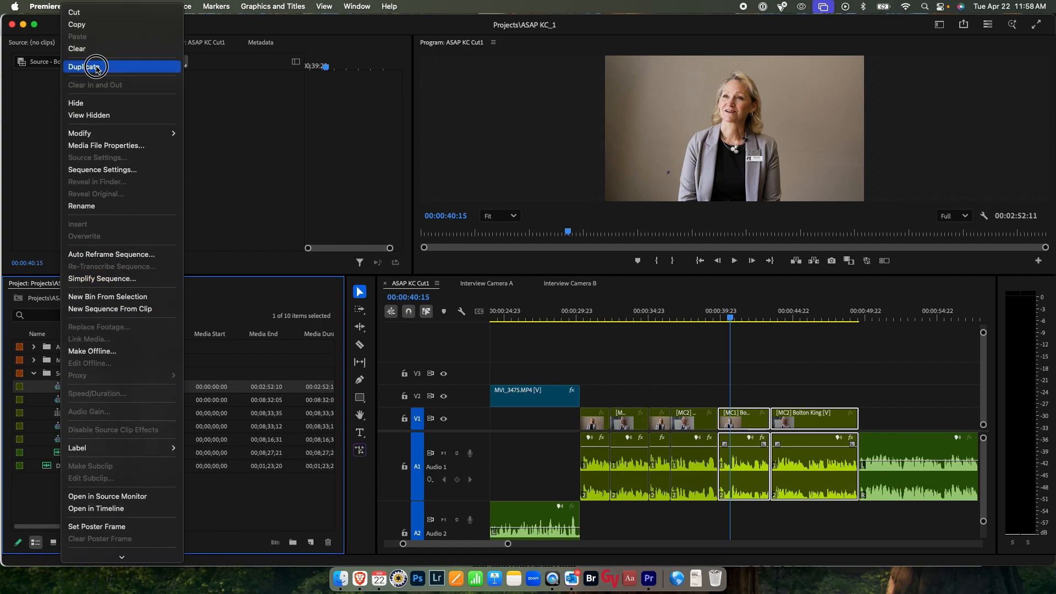
{"action": "left_click", "coordinate": [103, 67]}
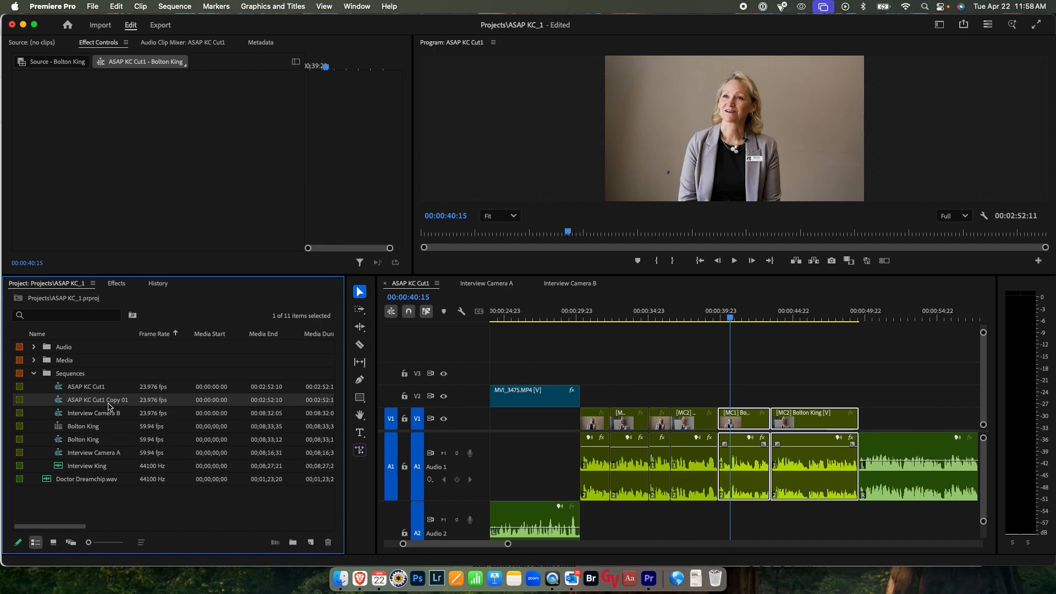
Step: Rename the duplicated sequence as ASAP KC Cut2 and open it in the timeline
{"action": "right_click", "coordinate": [108, 406]}
{"action": "scroll", "coordinate": [167, 466], "scroll_direction": "down", "scroll_amount": 5}
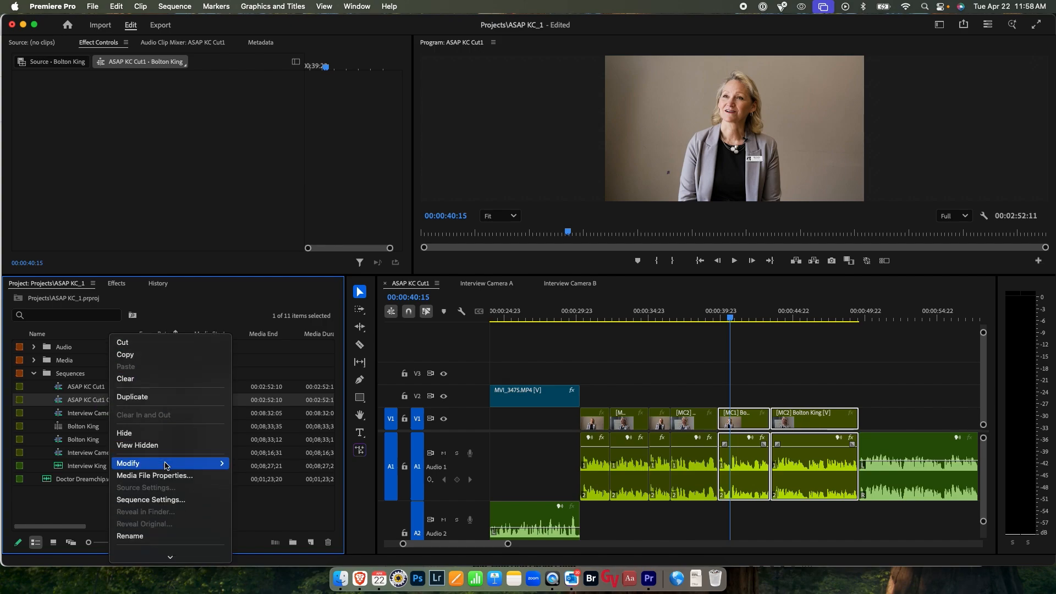
{"action": "scroll", "coordinate": [166, 465], "scroll_direction": "down", "scroll_amount": 5}
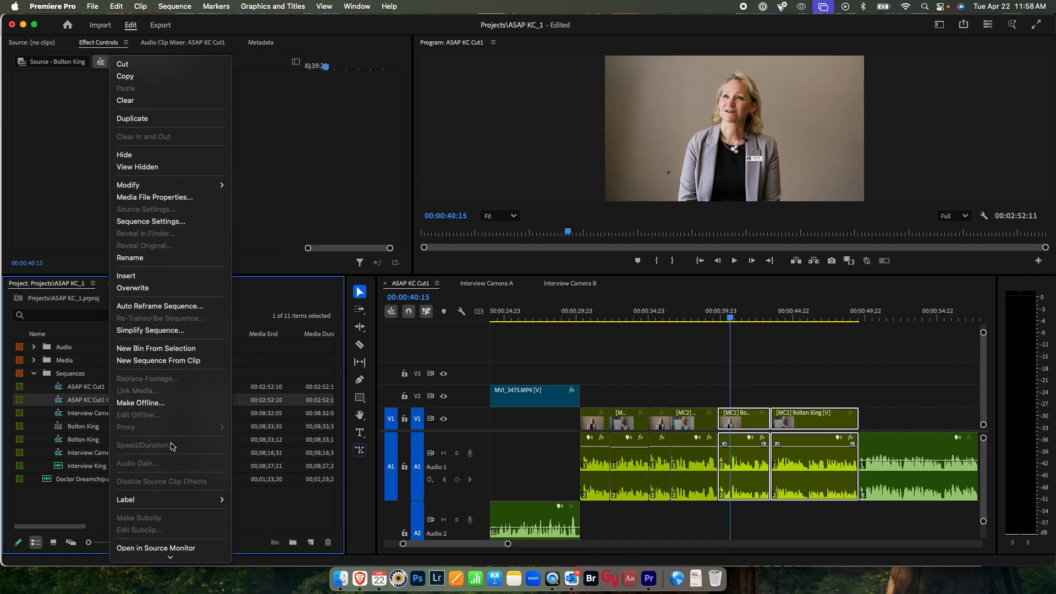
{"action": "left_click", "coordinate": [150, 258]}
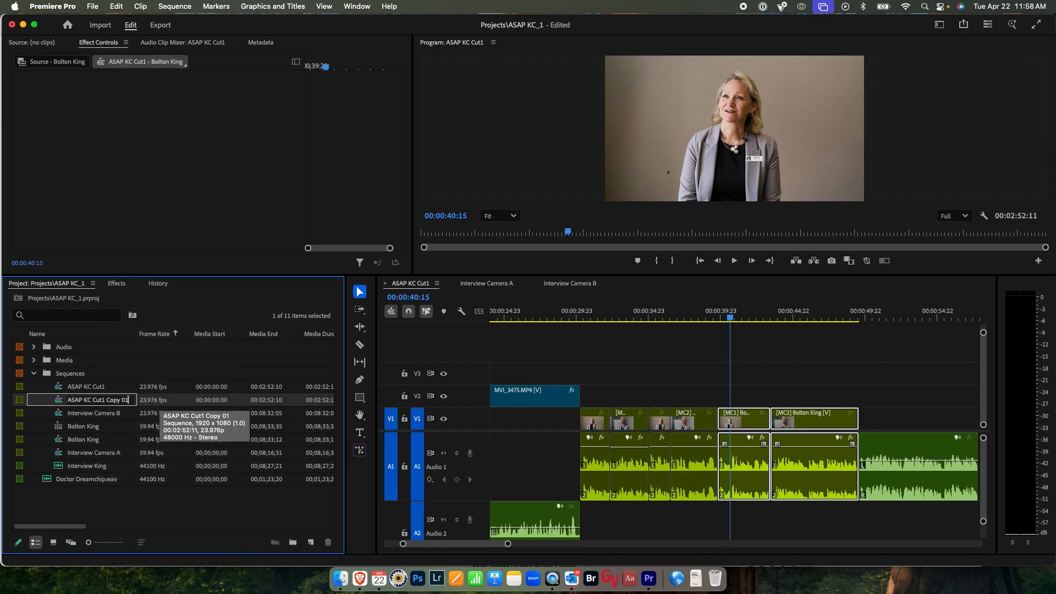
{"action": "key", "text": "BackSpace"}
{"action": "key", "text": "BackSpace"}
{"action": "key", "text": "BackSpace"}
{"action": "key", "text": "BackSpace"}
{"action": "key", "text": "BackSpace"}
{"action": "key", "text": "BackSpace"}
{"action": "key", "text": "BackSpace"}
{"action": "key", "text": "BackSpace"}
{"action": "key", "text": "BackSpace"}
{"action": "type", "text": "2"}
{"action": "key", "text": "Tab"}
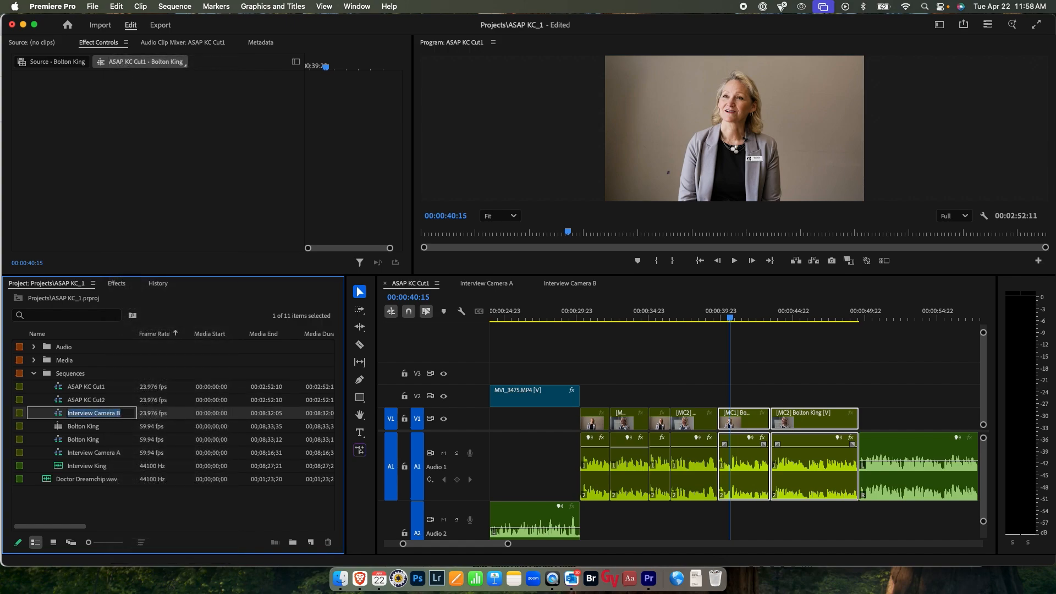
{"action": "left_click", "coordinate": [98, 402]}
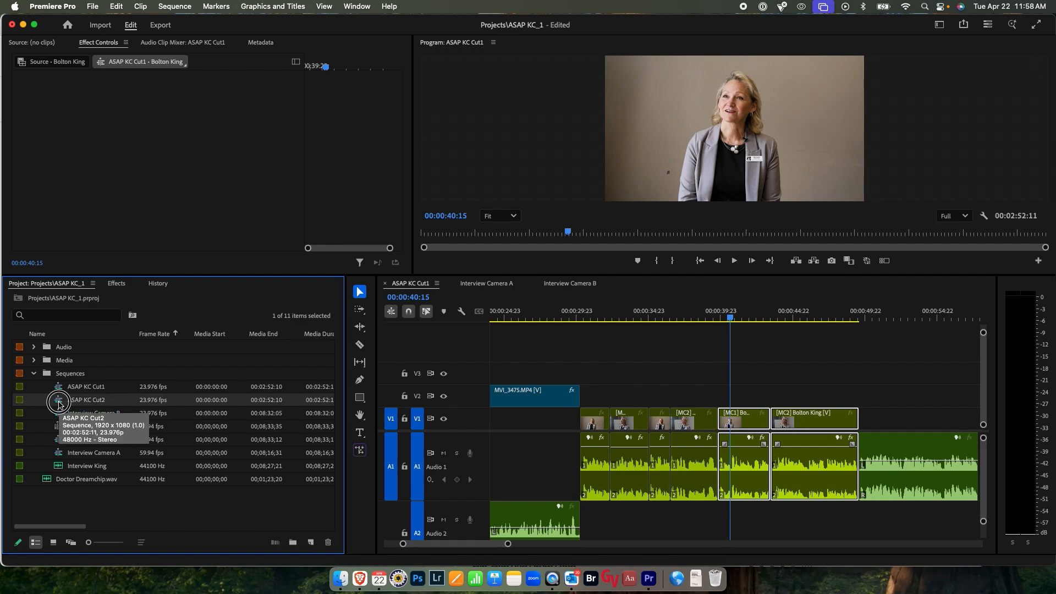
{"action": "double_click", "coordinate": [61, 402]}
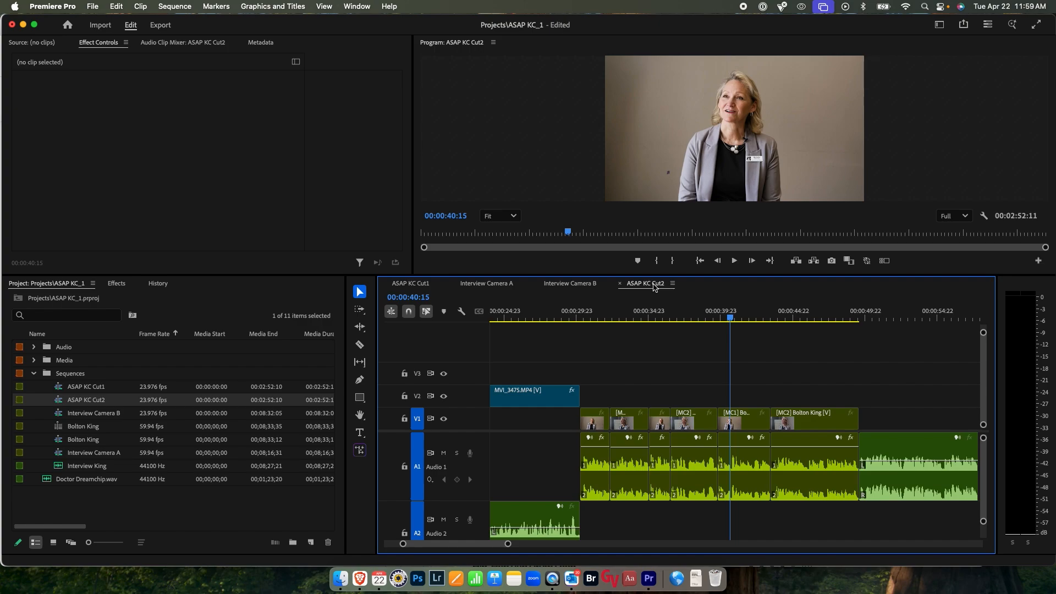
Step: Copy the V1 clip starting at 00:00:32:07 and review the Paste Attributes options for the V1 clip at 00:00:38:01
{"action": "left_click", "coordinate": [630, 424]}
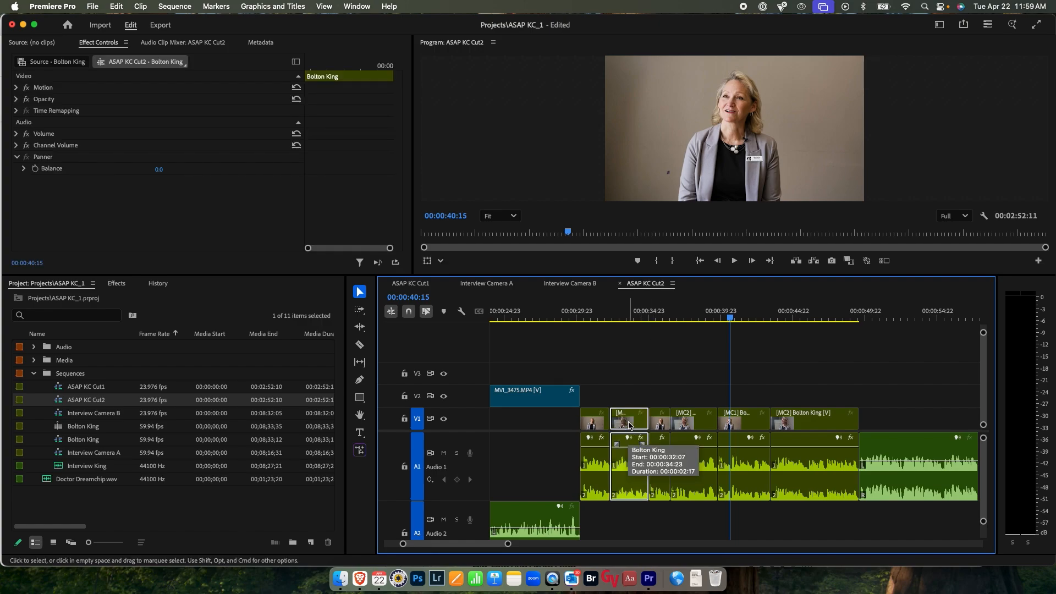
{"action": "right_click", "coordinate": [631, 425]}
{"action": "left_click", "coordinate": [645, 443]}
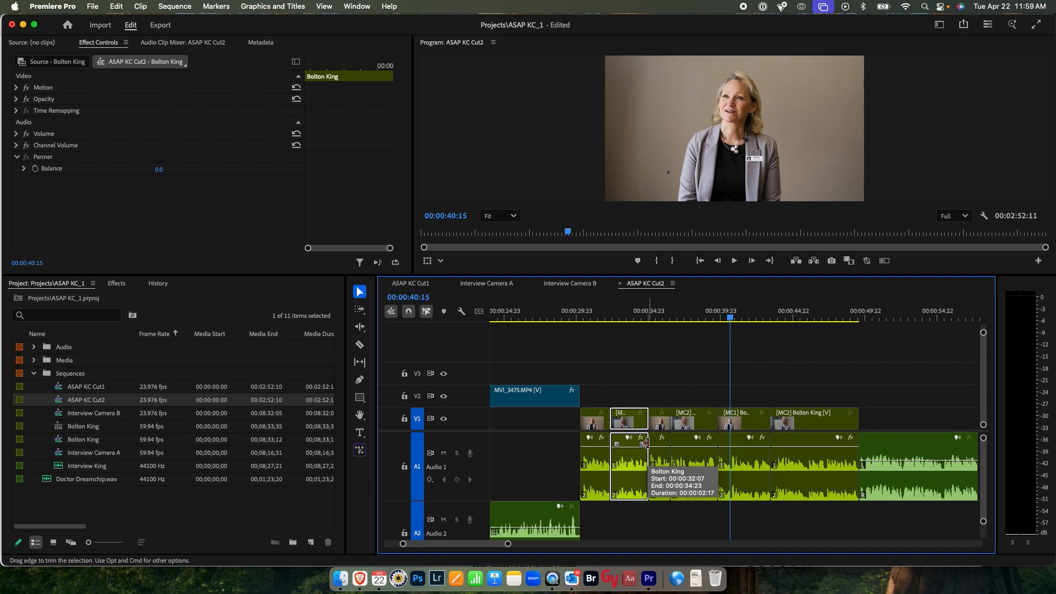
{"action": "left_click", "coordinate": [656, 338]}
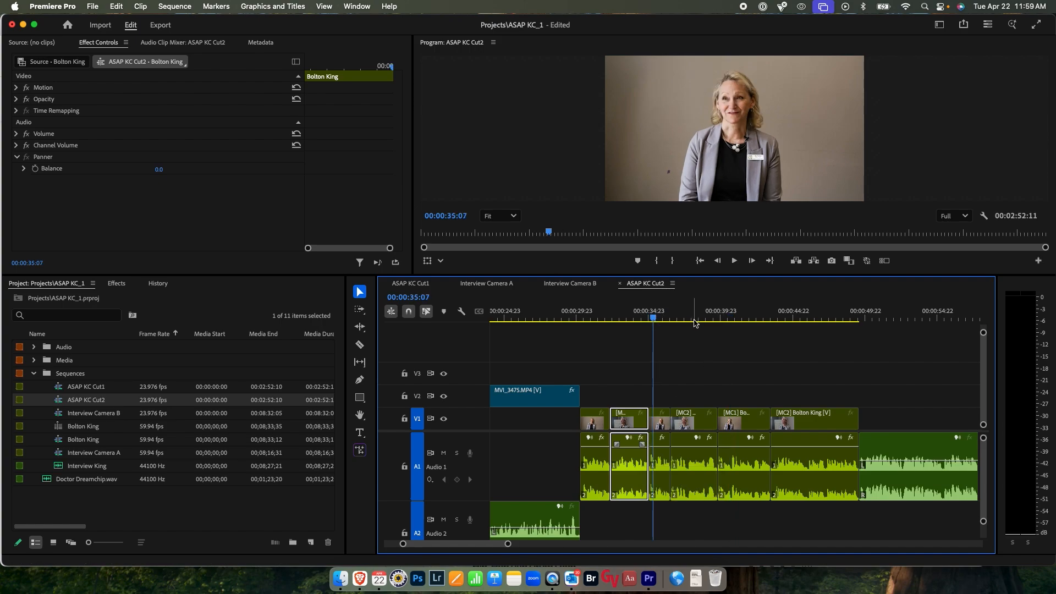
{"action": "left_click", "coordinate": [693, 391]}
{"action": "left_click", "coordinate": [696, 421]}
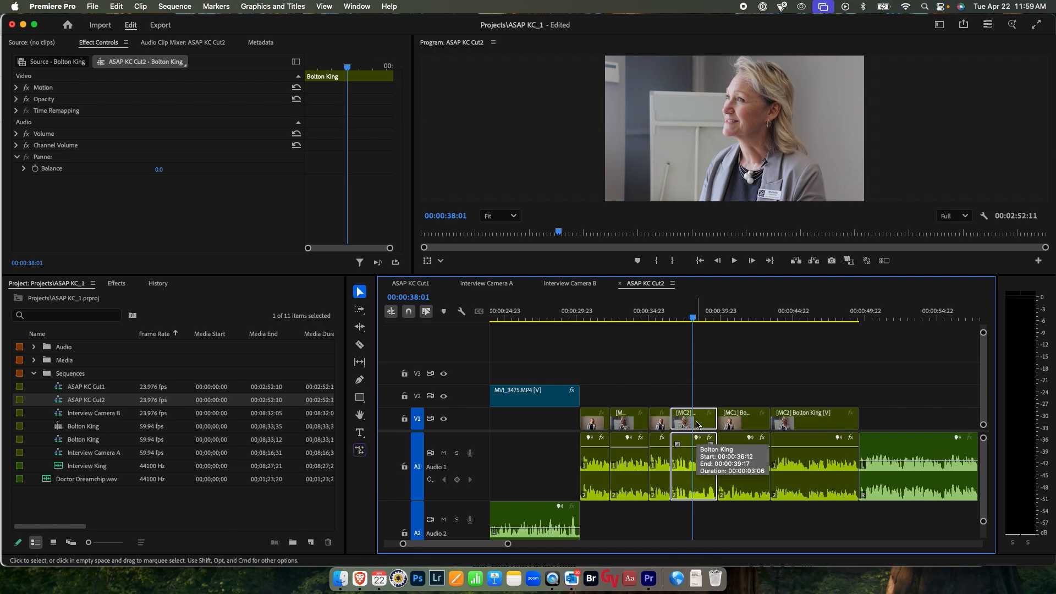
{"action": "right_click", "coordinate": [704, 425]}
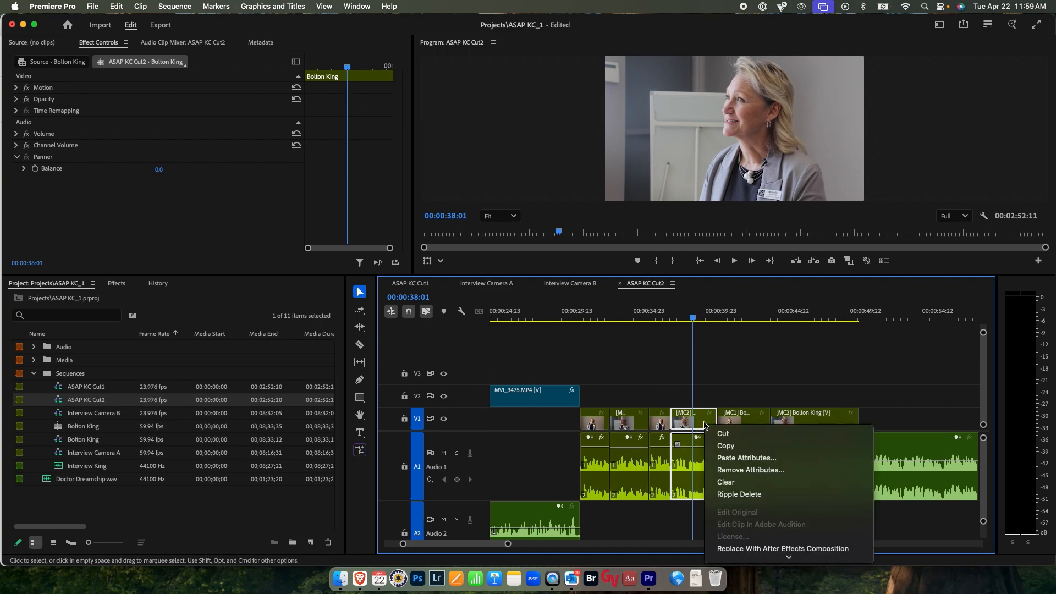
{"action": "left_click", "coordinate": [730, 458]}
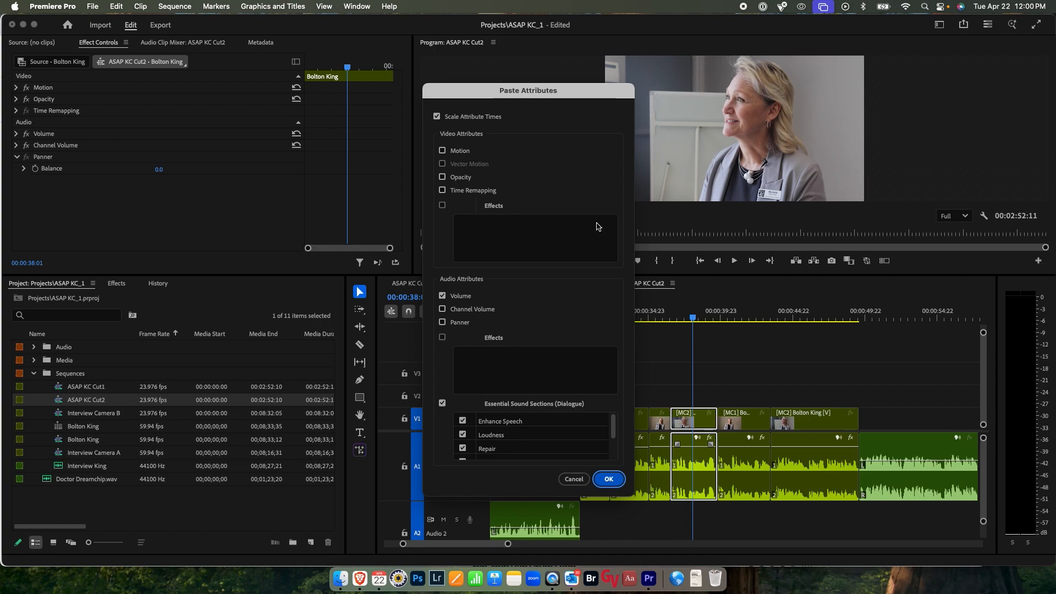
{"action": "left_click", "coordinate": [571, 479]}
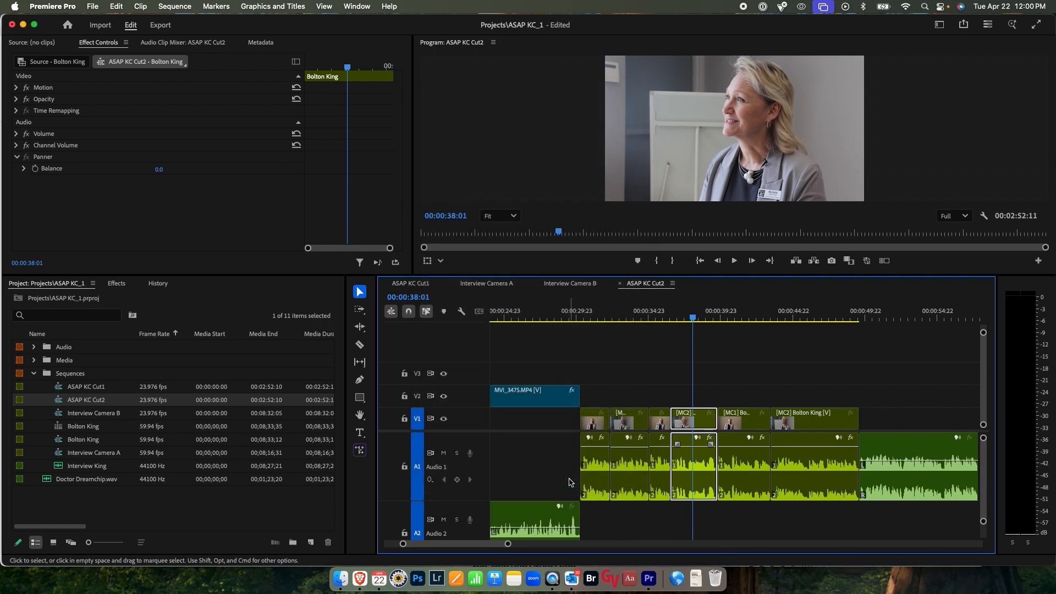